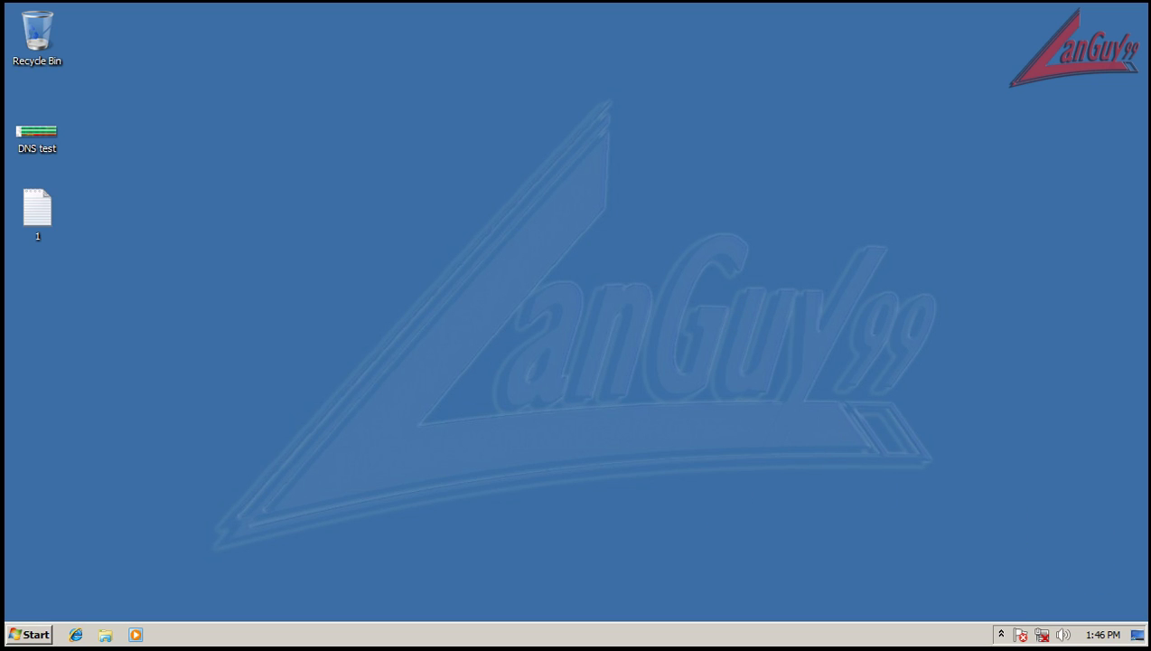
Open the desktop file '1' in Notepad, listing Norton and Comodo DNS addresses and six test URLs.
{"action": "mouse_move", "coordinate": [1103, 633]}
{"action": "double_click", "coordinate": [35, 214]}
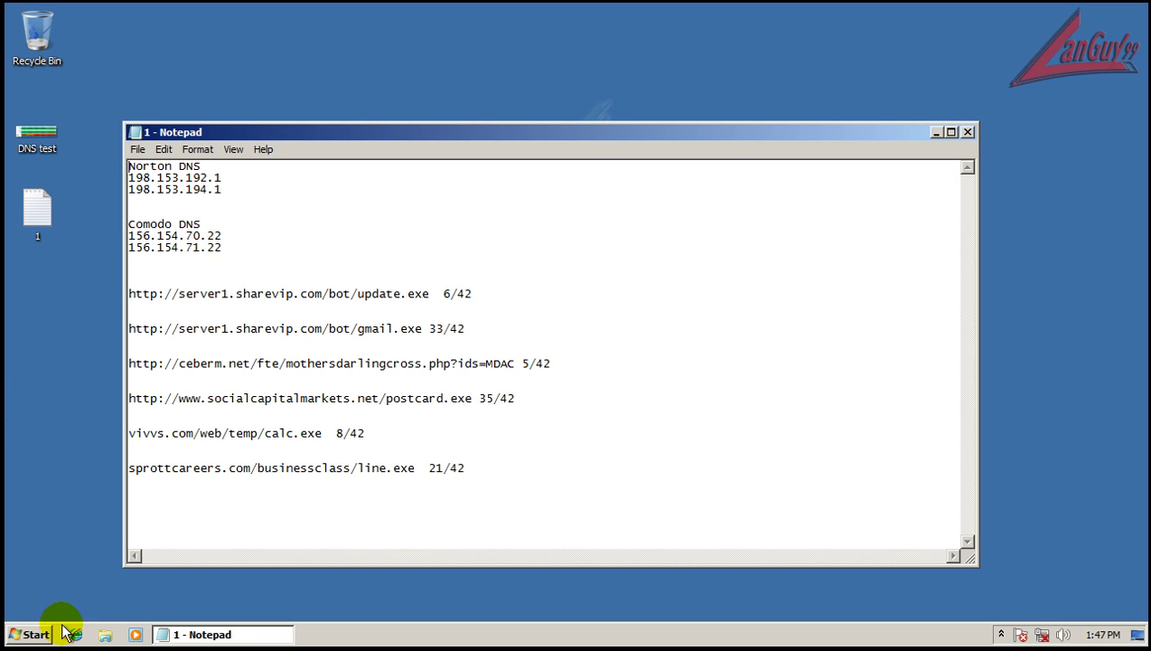
Go from Start through Control Panel and Network and Sharing Center to Change adapter settings.
{"action": "left_click", "coordinate": [27, 635]}
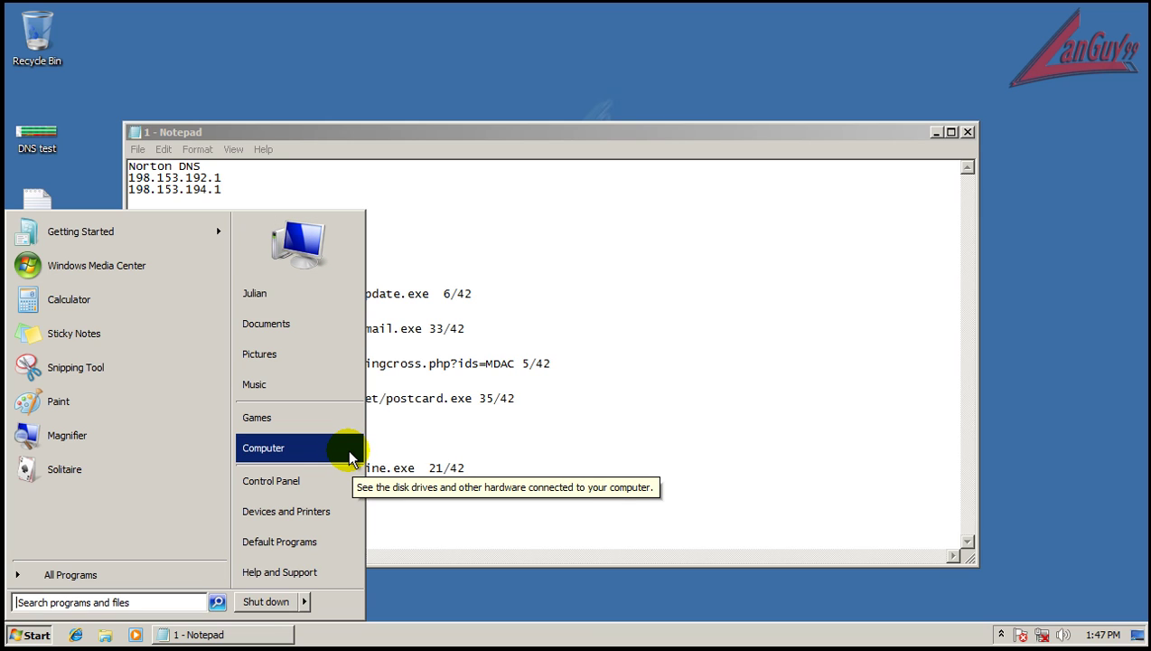
{"action": "left_click", "coordinate": [321, 480]}
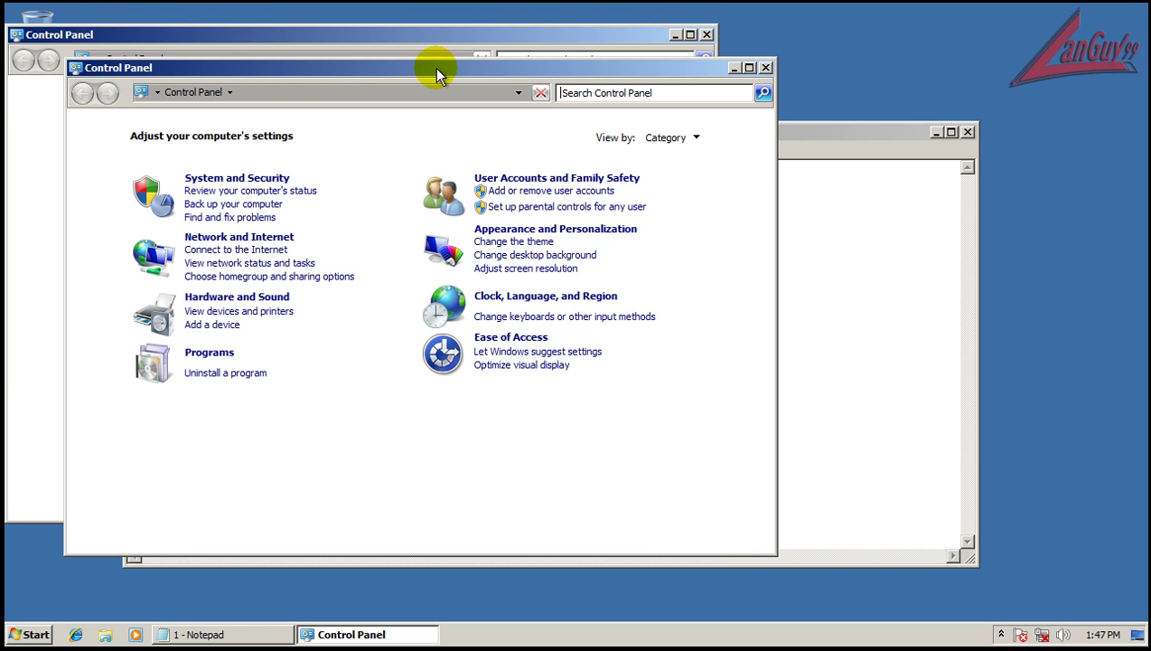
{"action": "left_click", "coordinate": [276, 239]}
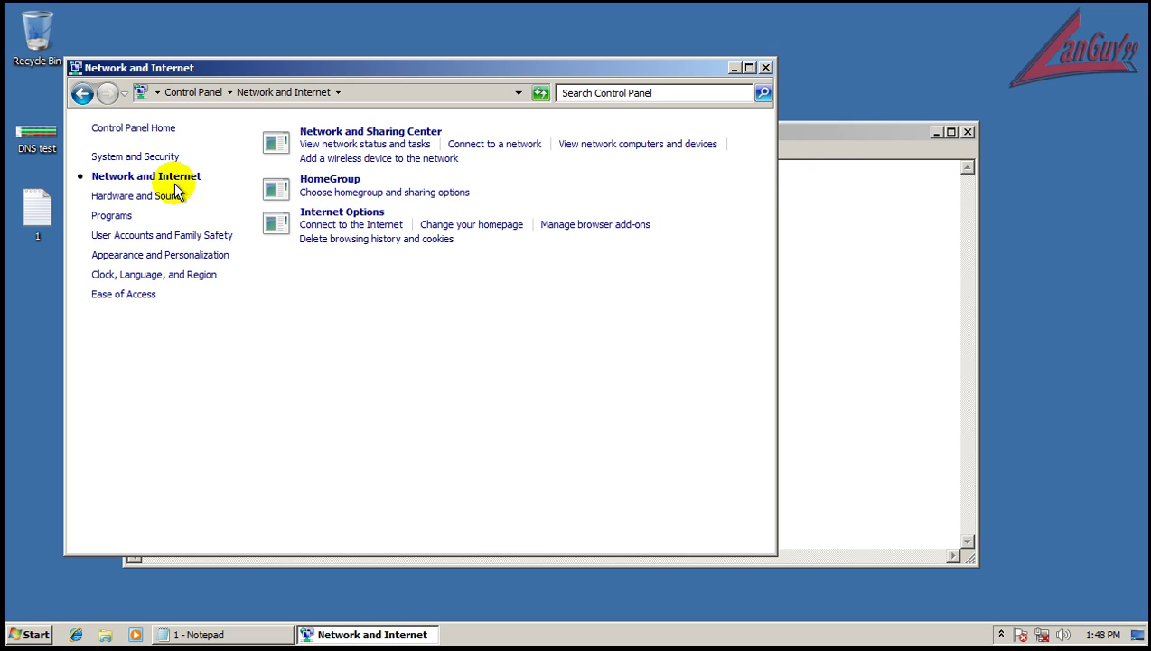
{"action": "left_click", "coordinate": [367, 134]}
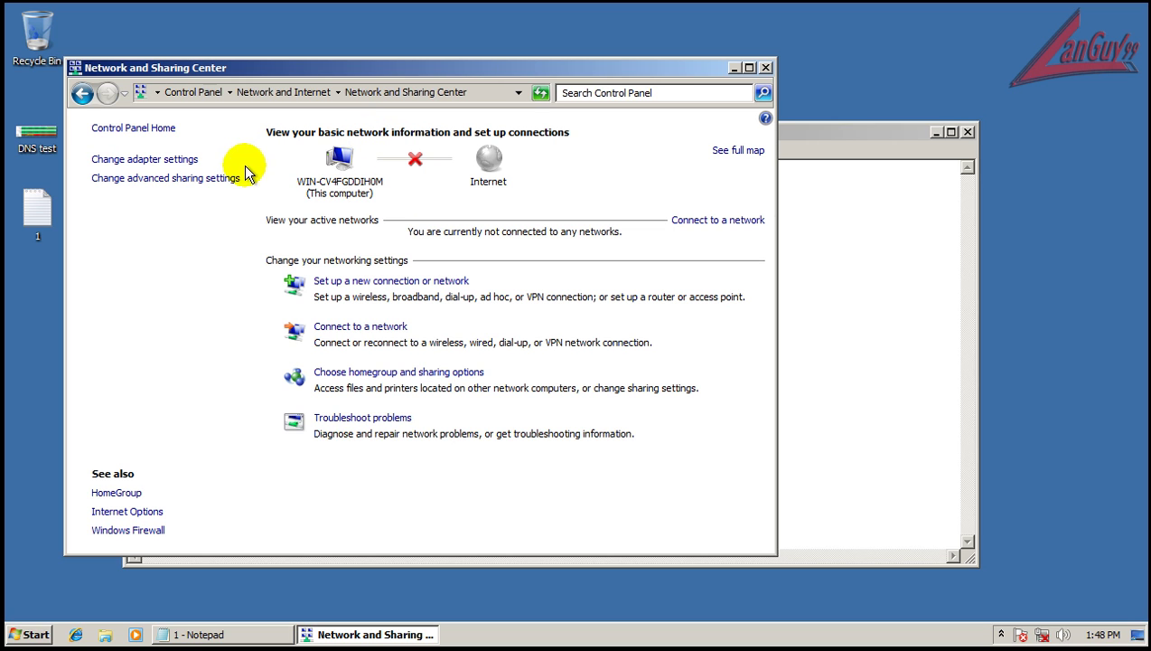
{"action": "left_click", "coordinate": [192, 160]}
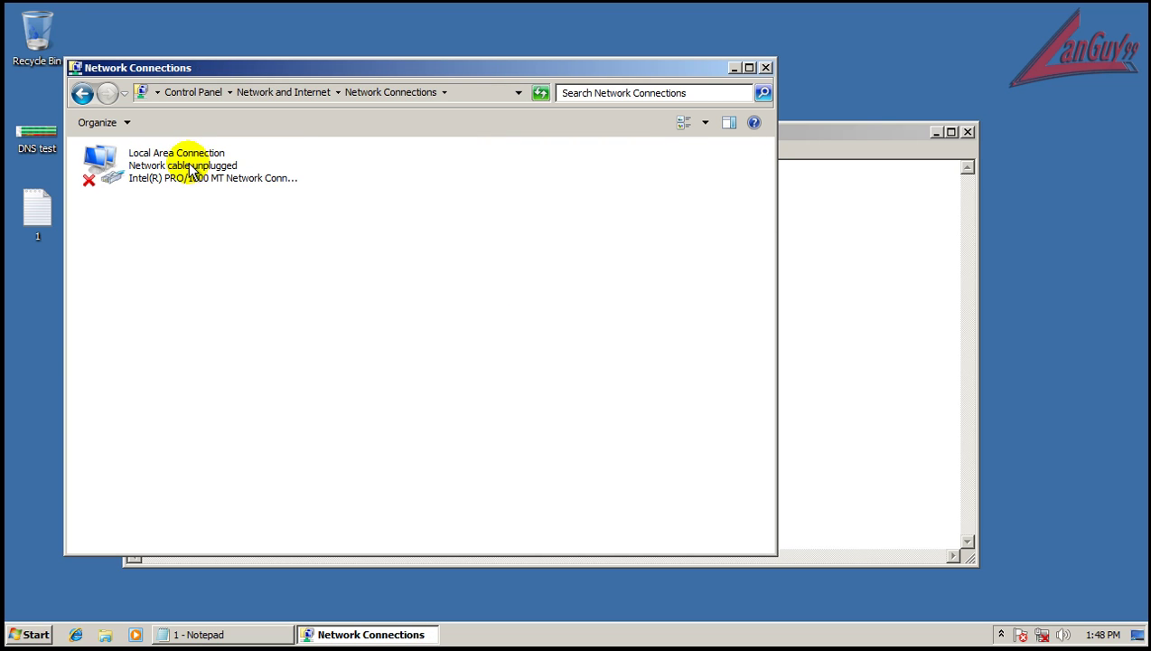
Open Local Area Connection properties, place Notepad beside it and select Norton DNS 198.153.192.1.
{"action": "right_click", "coordinate": [191, 164]}
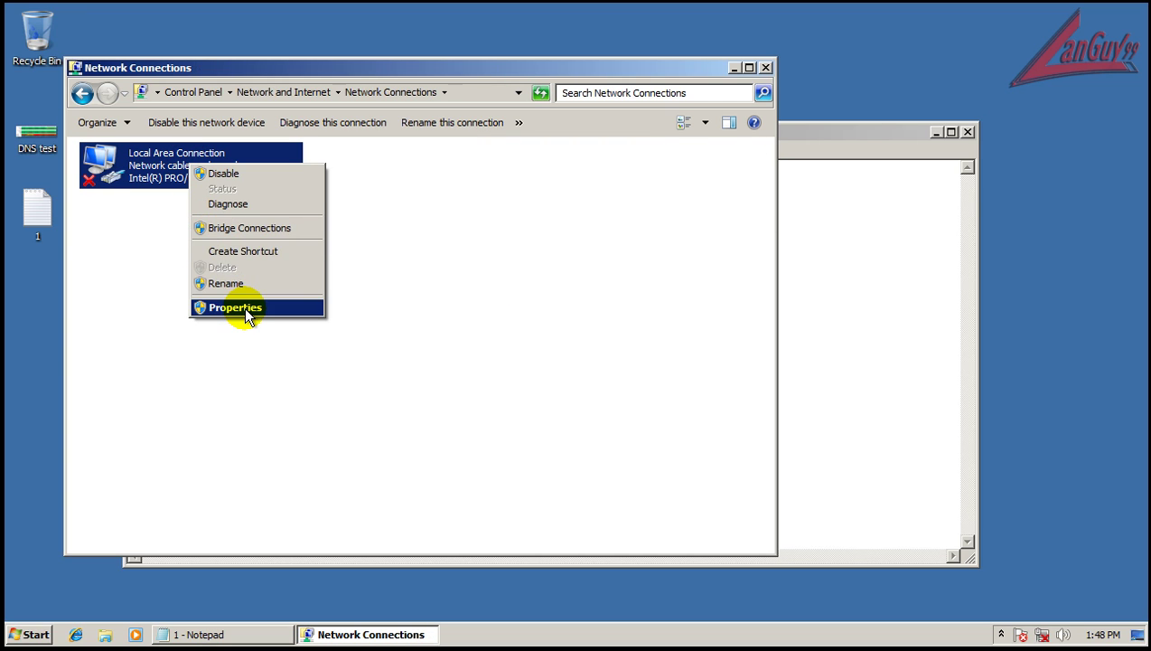
{"action": "left_click", "coordinate": [245, 307]}
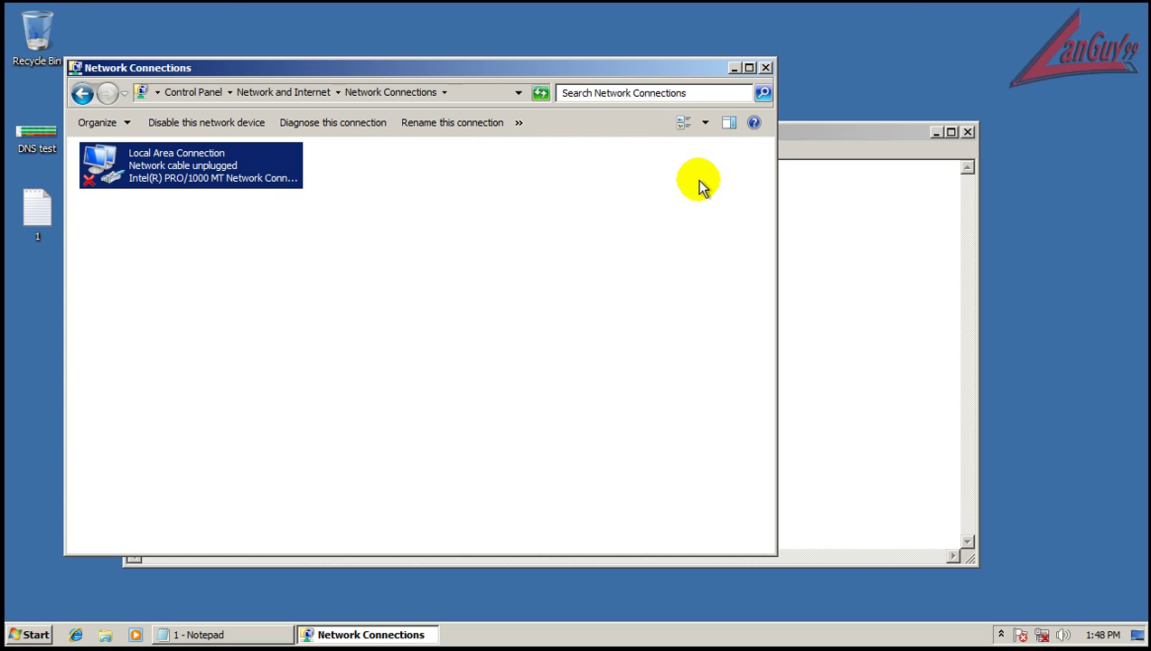
{"action": "left_click", "coordinate": [786, 133]}
{"action": "left_click_drag", "start_coordinate": [714, 137], "coordinate": [887, 184]}
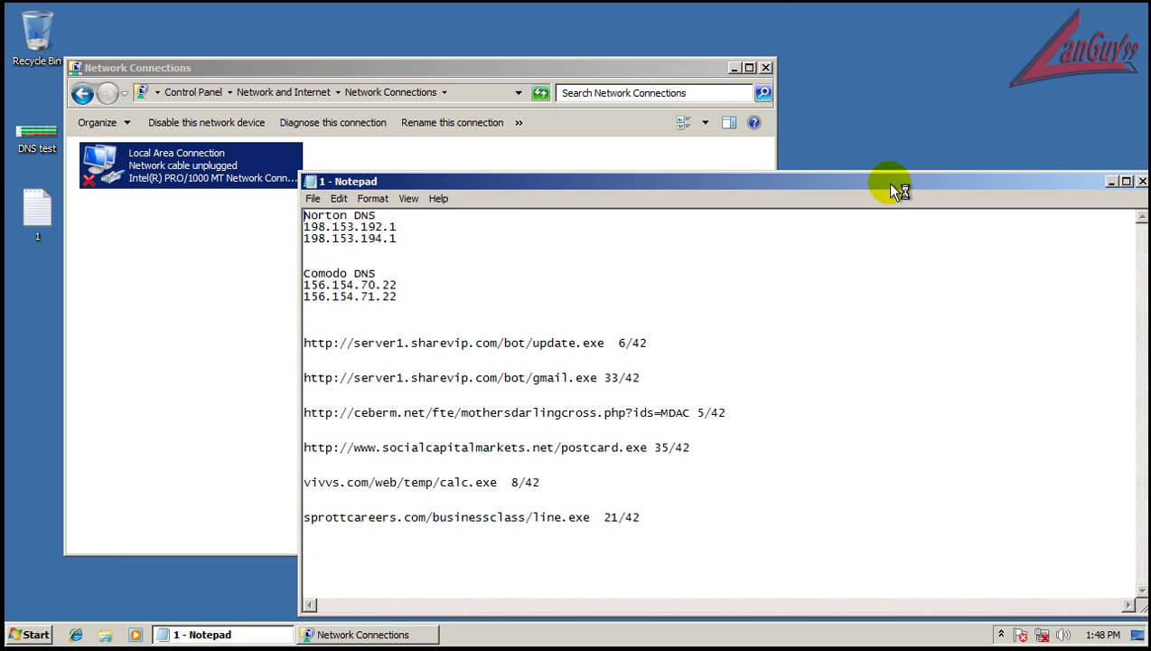
{"action": "left_click_drag", "start_coordinate": [397, 227], "coordinate": [289, 228]}
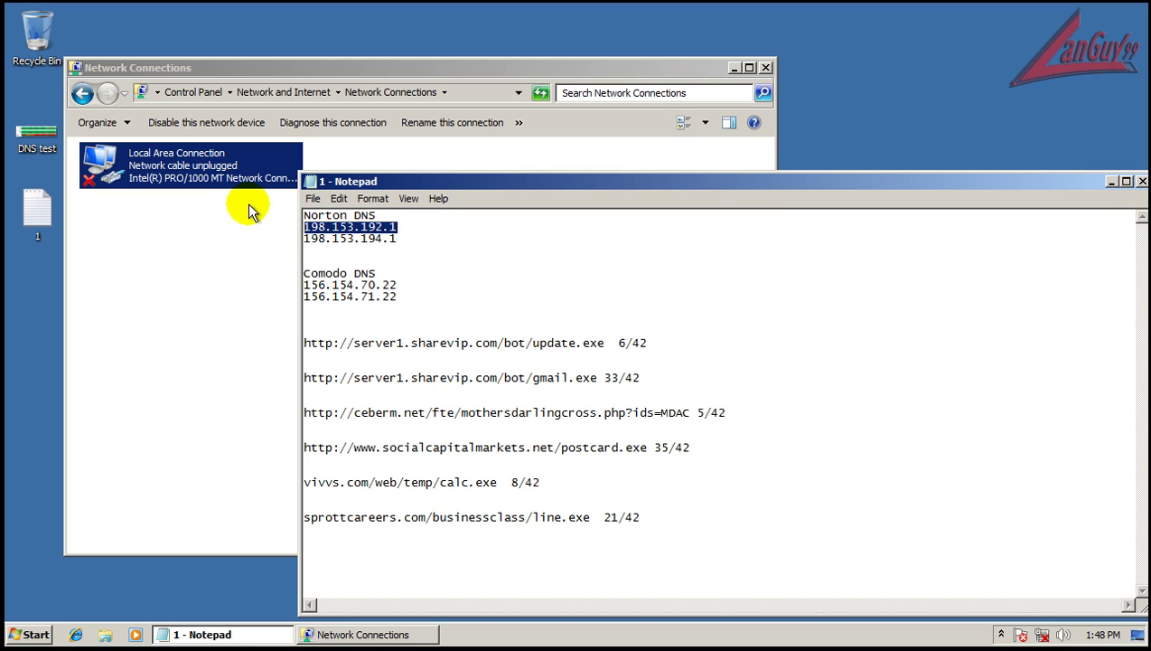
{"action": "left_click", "coordinate": [191, 240]}
Reopen Local Area Connection properties, uncheck TCP/IPv6 and select the TCP/IPv4 entry.
{"action": "left_click", "coordinate": [172, 178]}
{"action": "right_click", "coordinate": [172, 178]}
{"action": "left_click", "coordinate": [233, 317]}
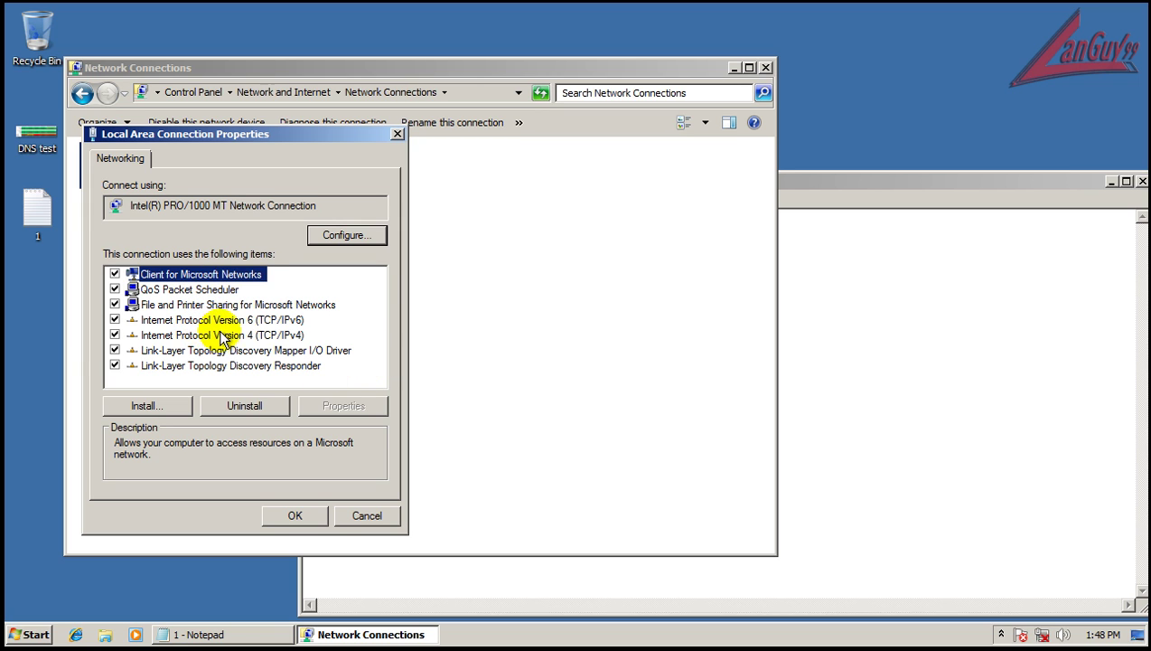
{"action": "left_click", "coordinate": [222, 336]}
{"action": "left_click", "coordinate": [114, 320]}
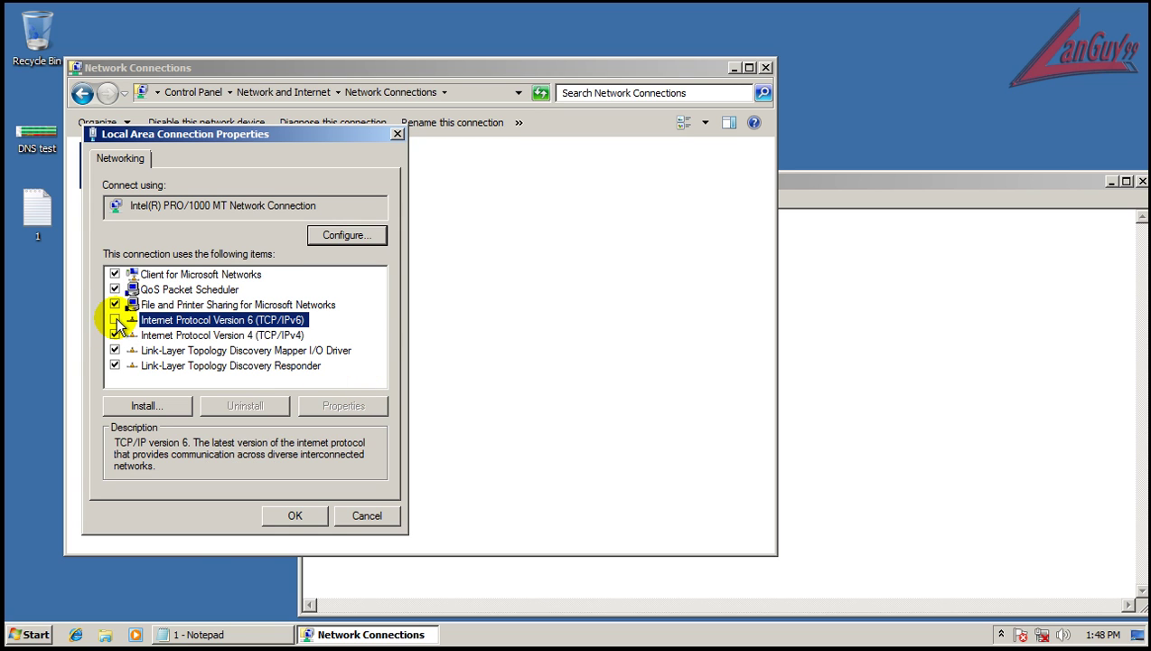
{"action": "left_click", "coordinate": [237, 335]}
Open the IPv4 properties, choose manual DNS server addresses, and move Notepad clear of the dialog.
{"action": "left_click", "coordinate": [330, 406]}
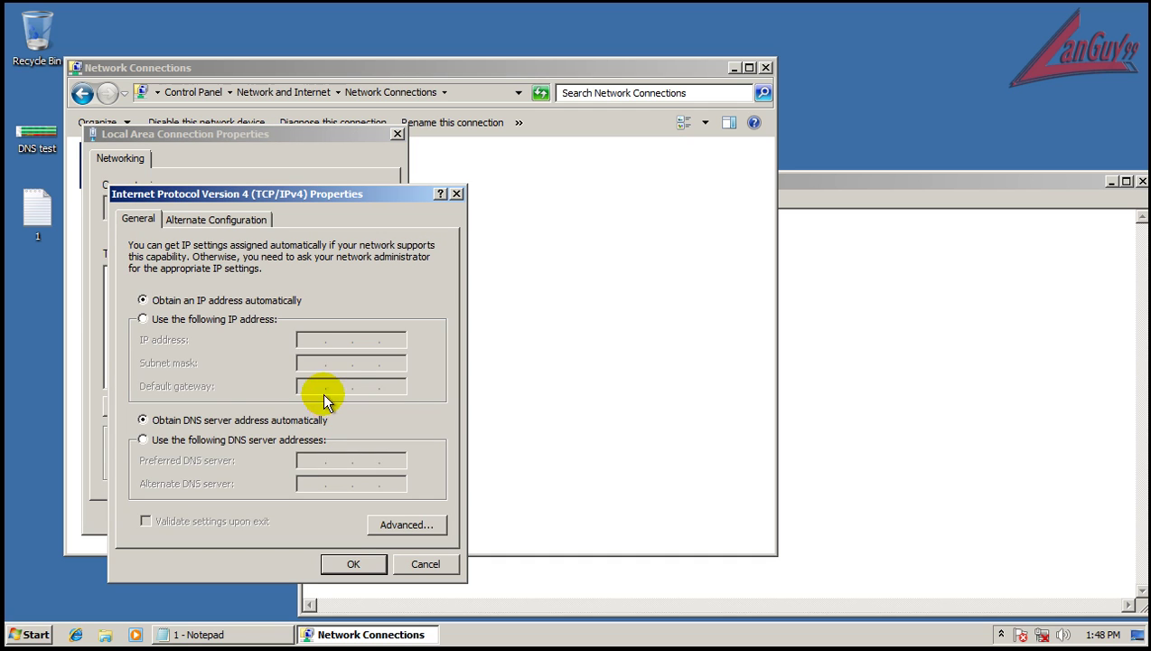
{"action": "left_click", "coordinate": [215, 440]}
{"action": "left_click", "coordinate": [830, 315]}
{"action": "left_click_drag", "start_coordinate": [736, 195], "coordinate": [1121, 213]}
{"action": "left_click_drag", "start_coordinate": [982, 222], "coordinate": [1092, 204]}
Enter DNS servers 198.153.192.1 and 198.153.194.1, then confirm and close the connection properties.
{"action": "left_click", "coordinate": [314, 460]}
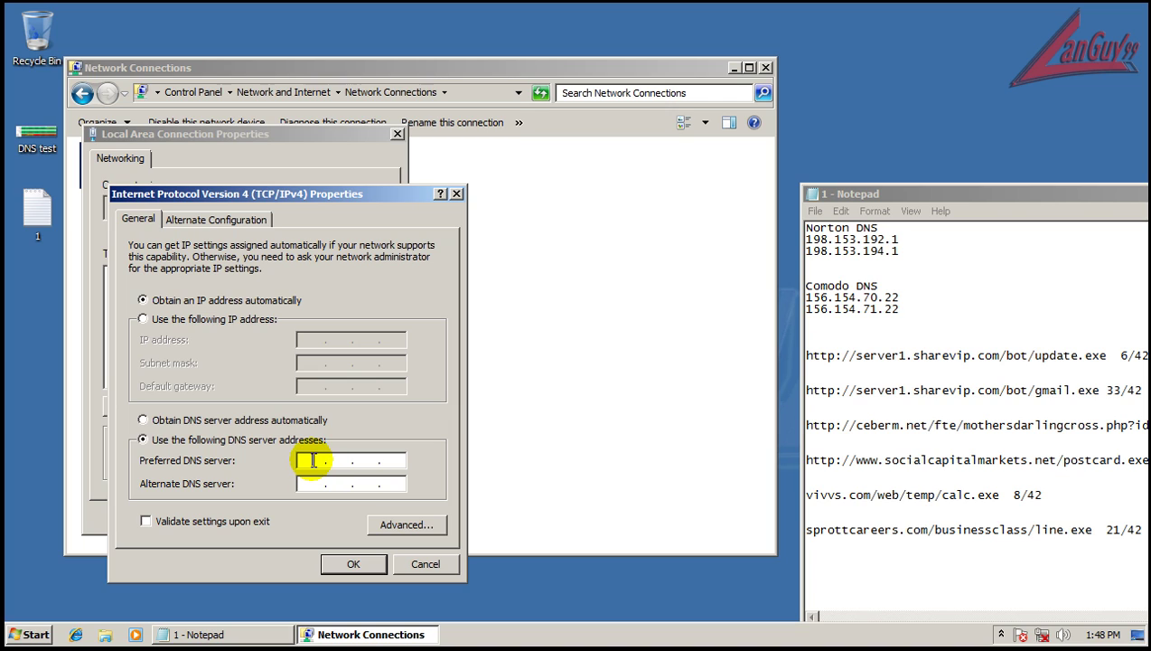
{"action": "type", "text": "198.153.192.1"}
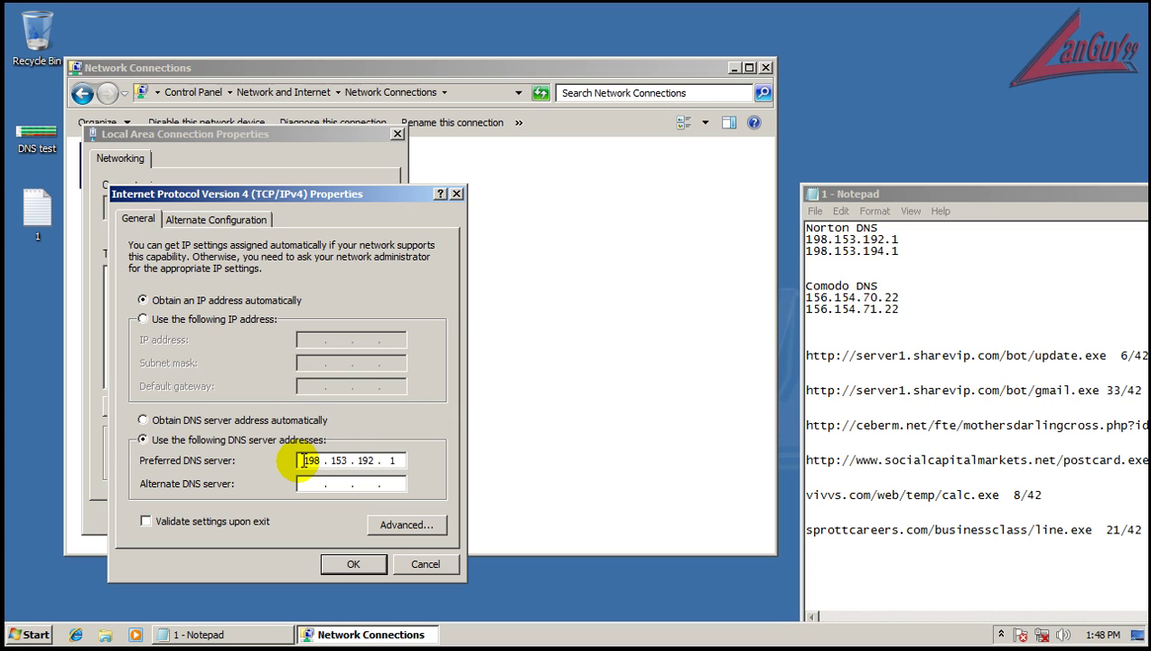
{"action": "key", "text": "Tab"}
{"action": "type", "text": "198.153.194.1"}
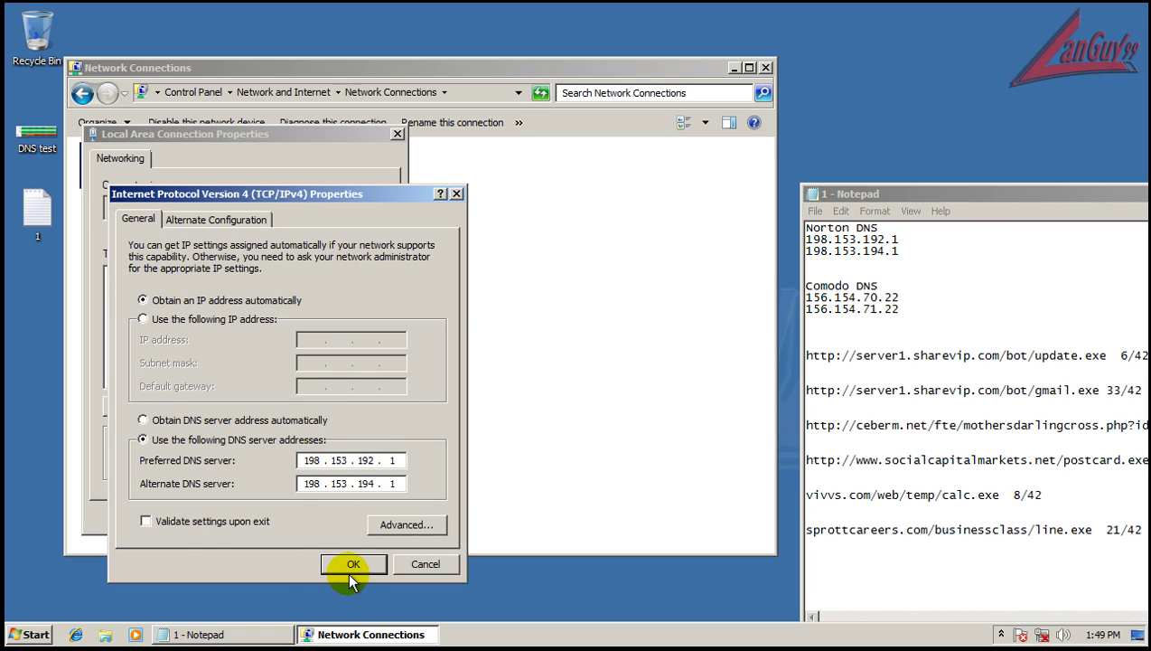
{"action": "left_click", "coordinate": [350, 563]}
{"action": "left_click", "coordinate": [294, 516]}
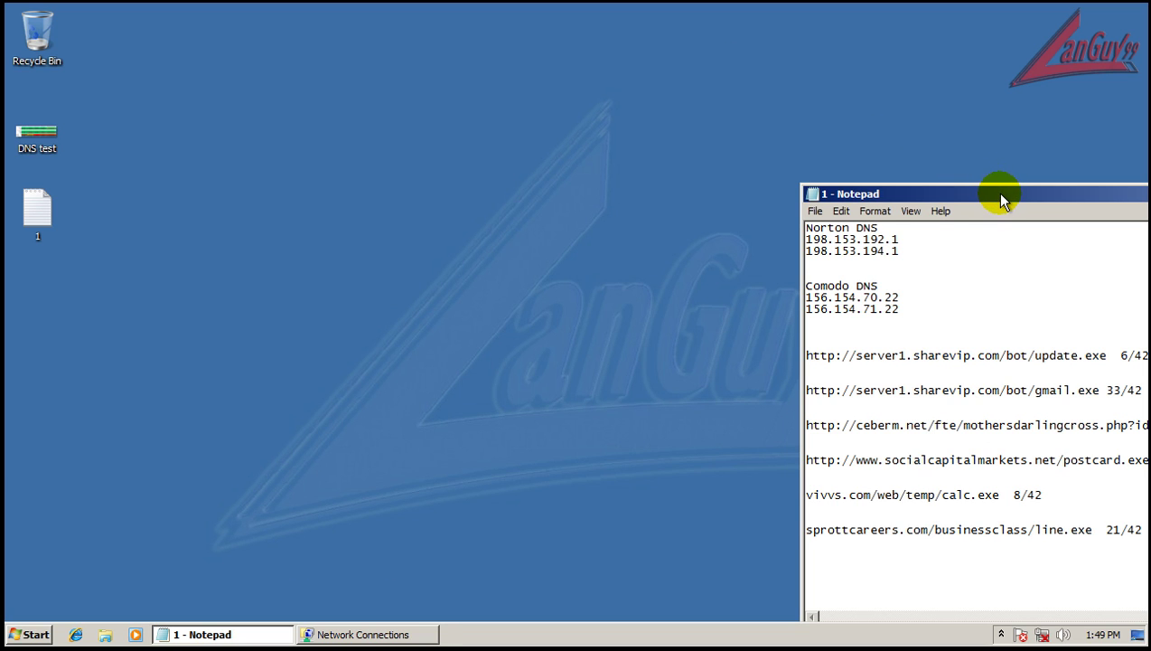
Launch Internet Explorer on MSN.com and arrange it to the right of Notepad.
{"action": "left_click_drag", "start_coordinate": [992, 192], "coordinate": [253, 171]}
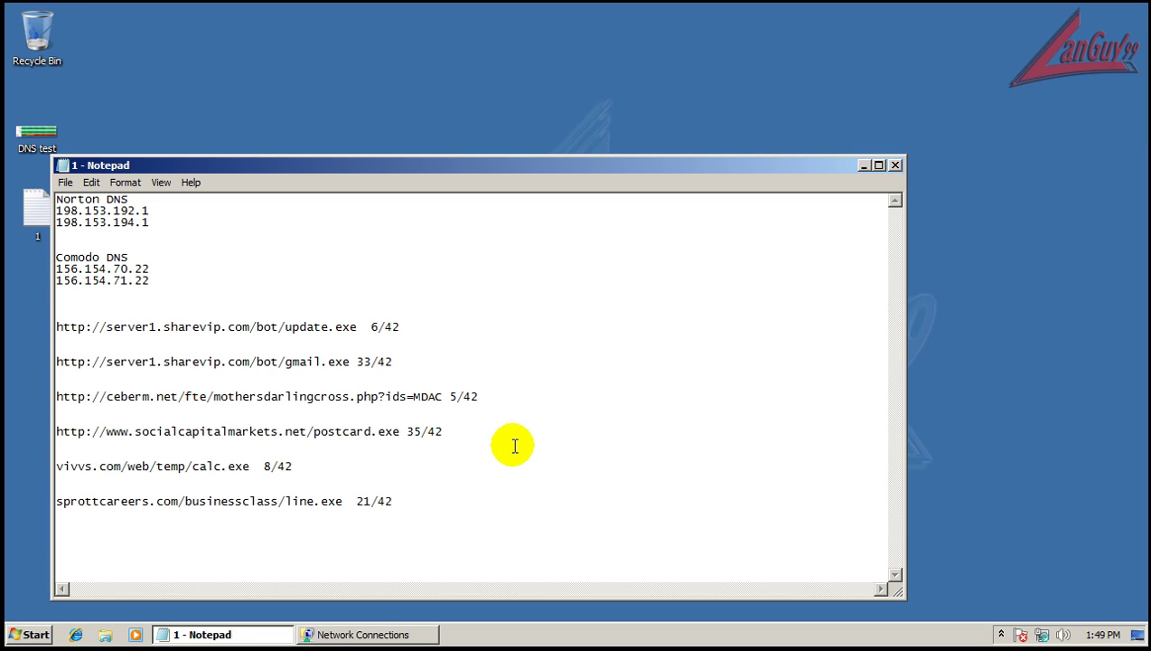
{"action": "left_click", "coordinate": [75, 635]}
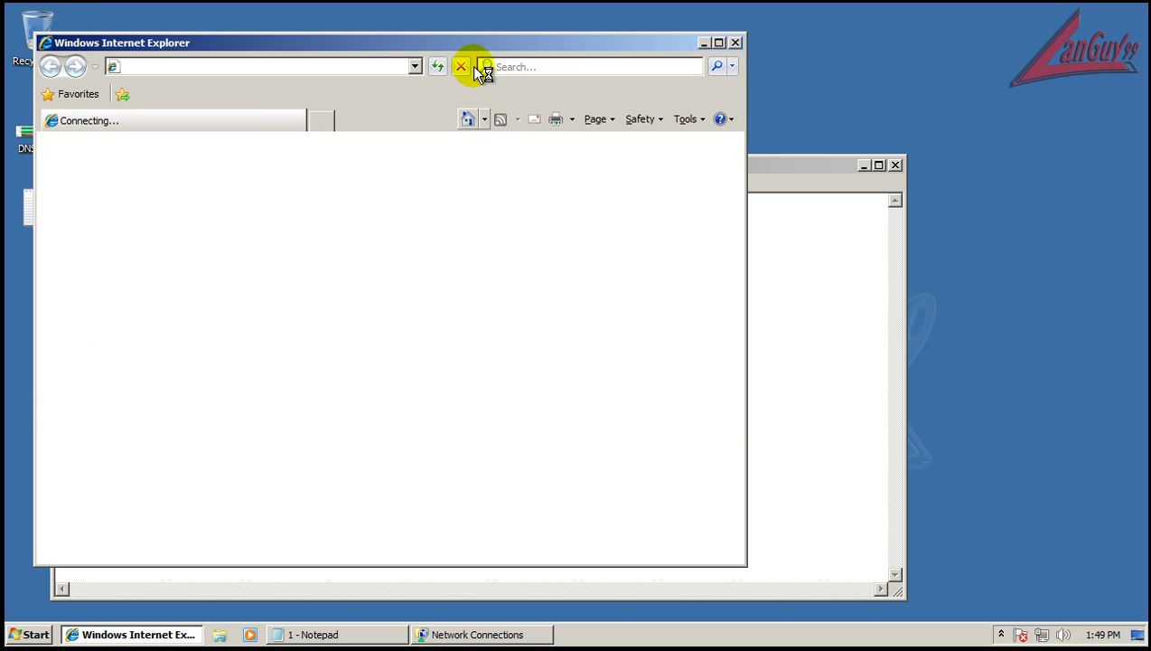
{"action": "left_click_drag", "start_coordinate": [474, 43], "coordinate": [886, 37]}
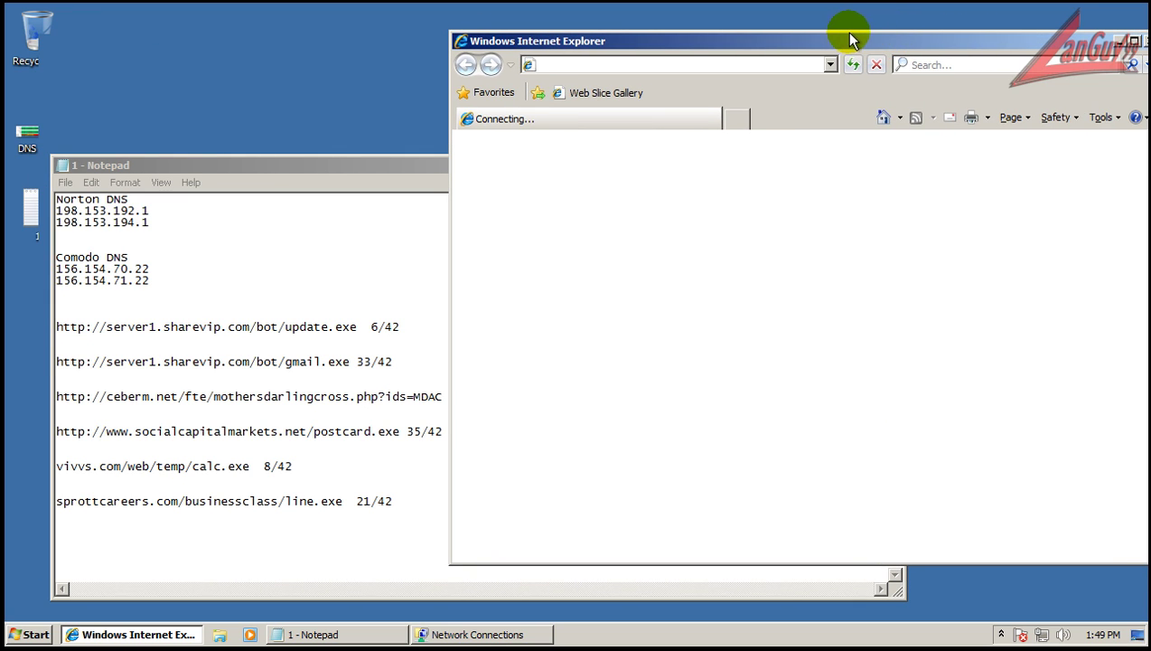
{"action": "left_click", "coordinate": [382, 170]}
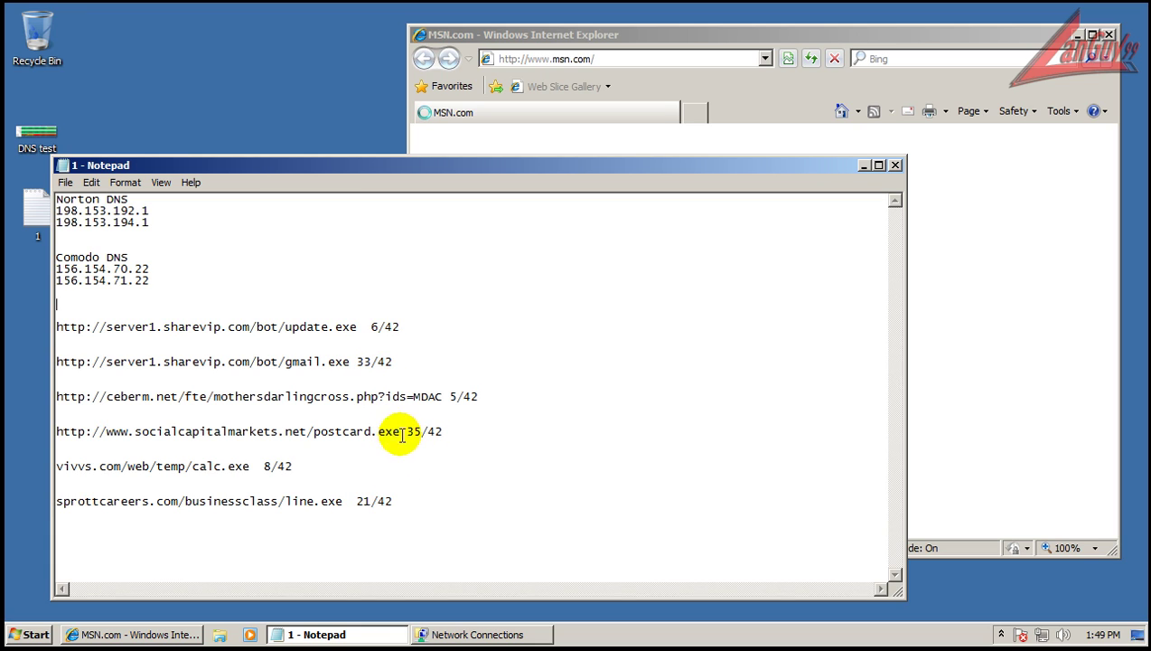
{"action": "left_click_drag", "start_coordinate": [357, 326], "coordinate": [129, 303]}
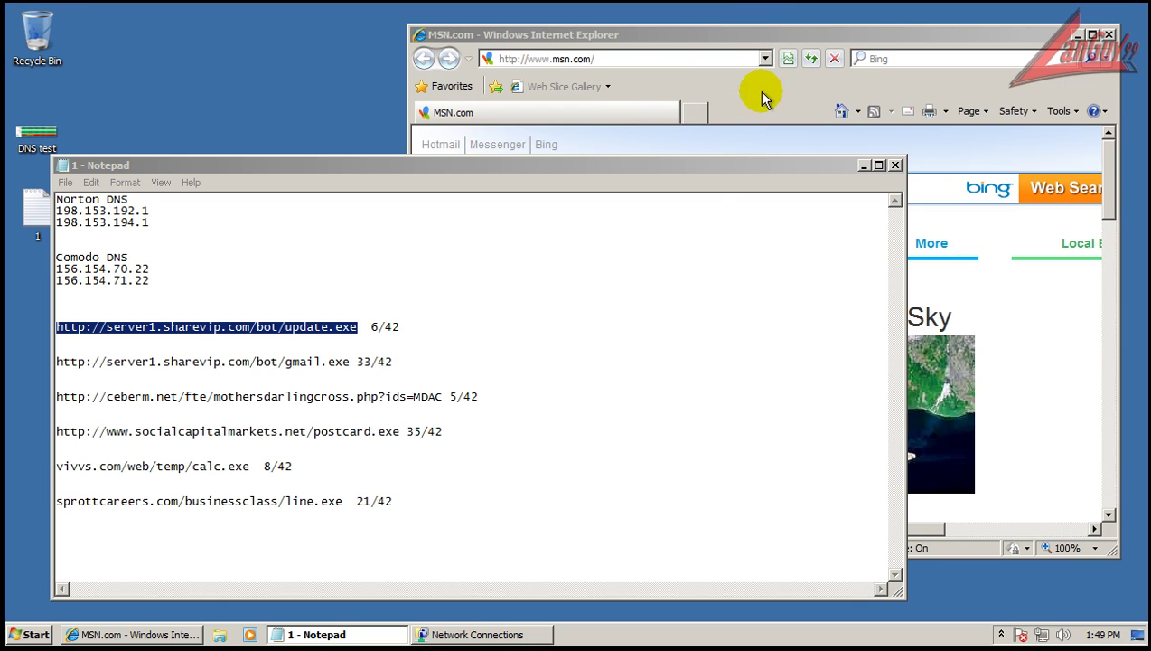
{"action": "left_click", "coordinate": [719, 166]}
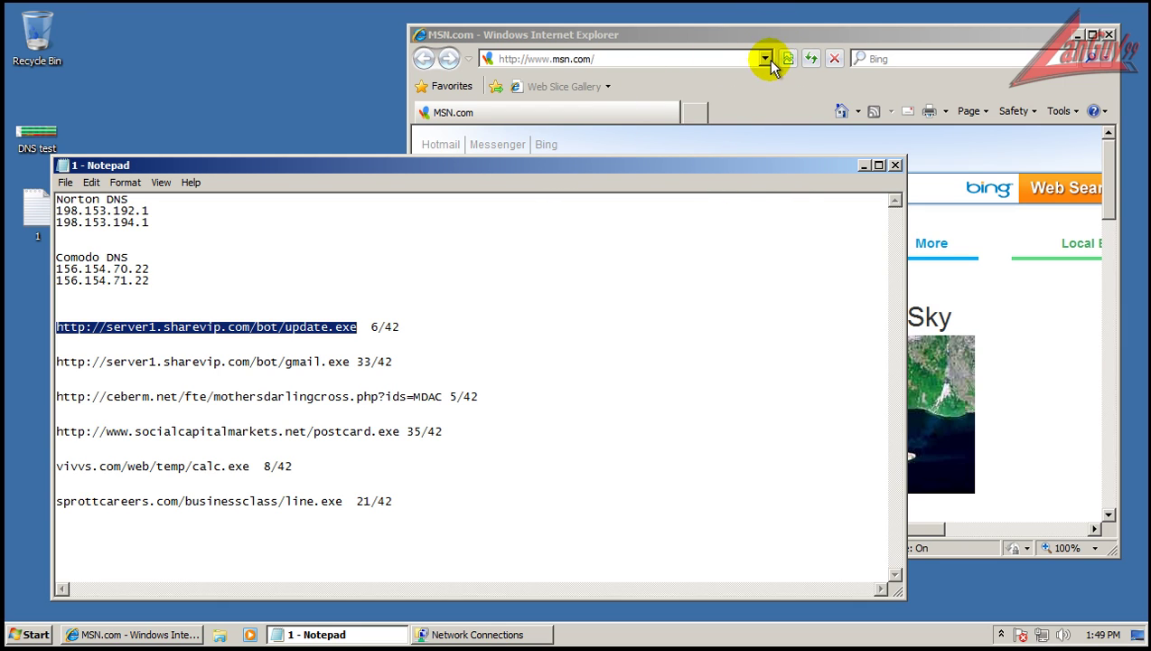
{"action": "left_click", "coordinate": [1019, 44]}
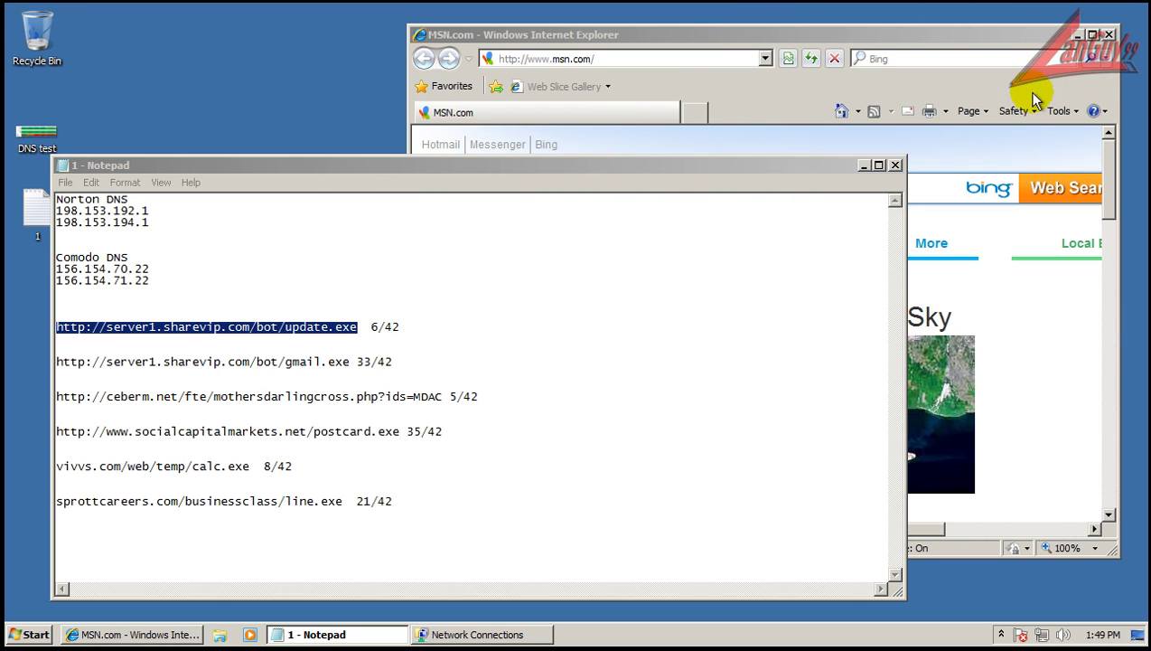
{"action": "left_click", "coordinate": [863, 166]}
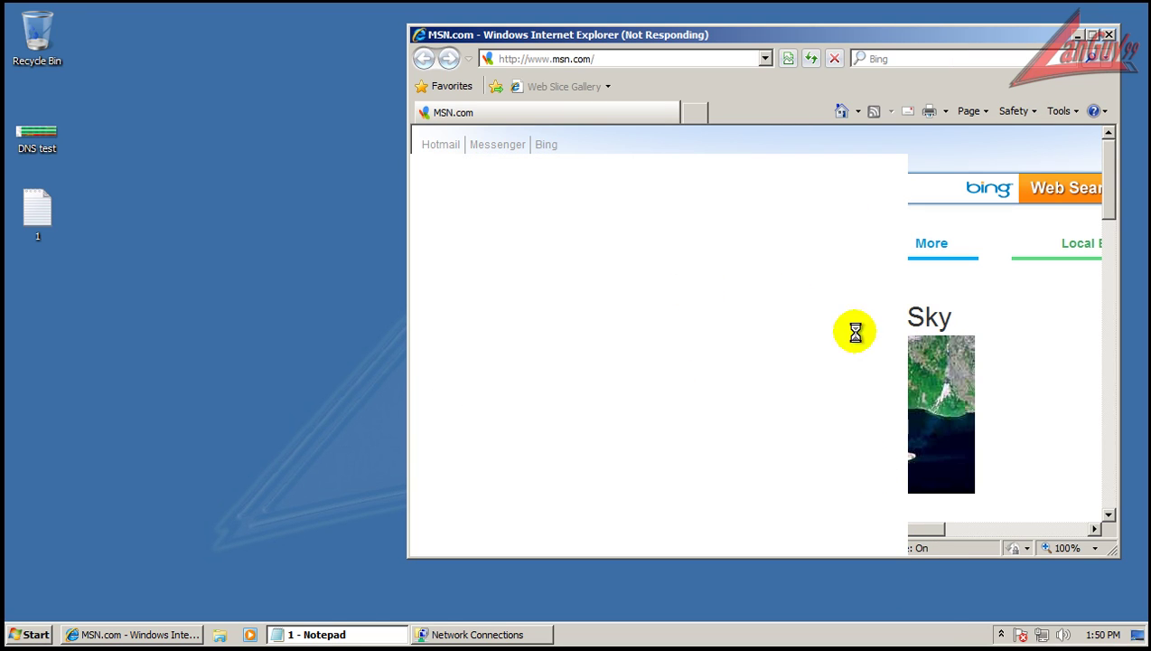
Postpone Internet Explorer's first-run setup with Ask me later and open a new tab.
{"action": "mouse_move", "coordinate": [1084, 632]}
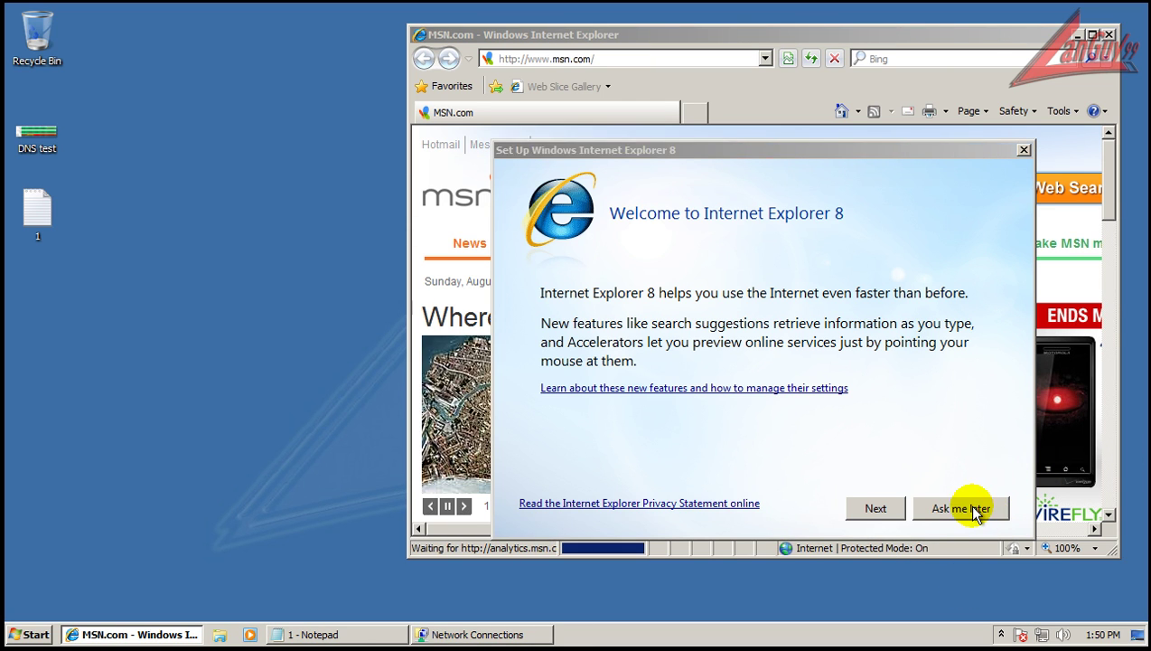
{"action": "left_click", "coordinate": [963, 510]}
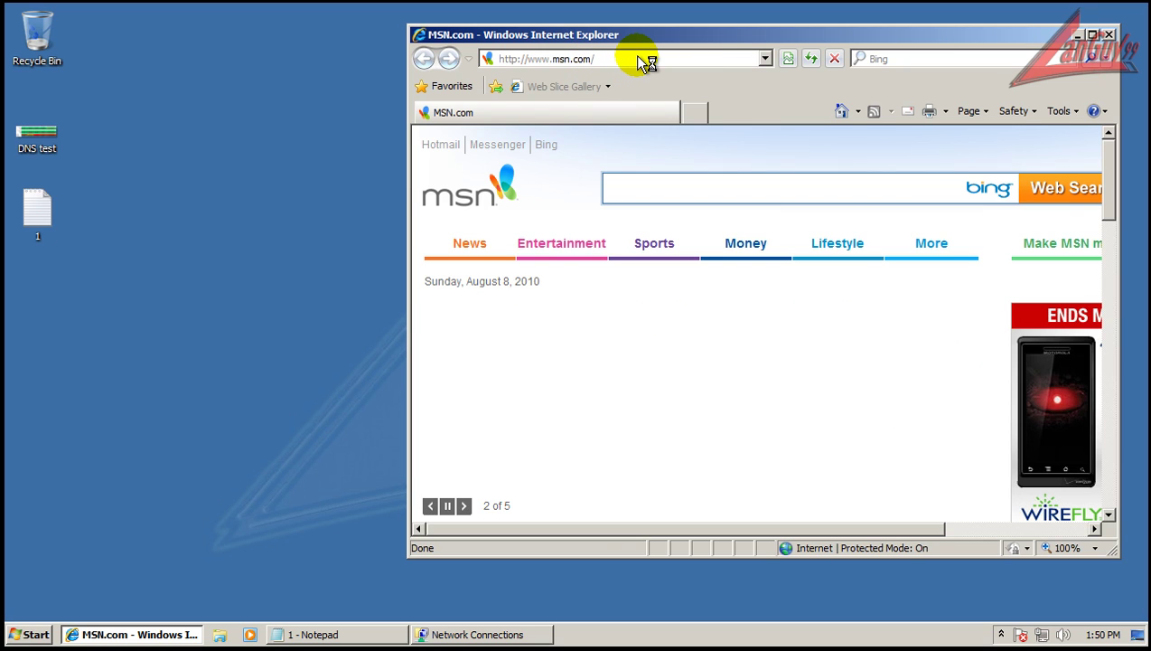
{"action": "key", "text": "ctrl+t"}
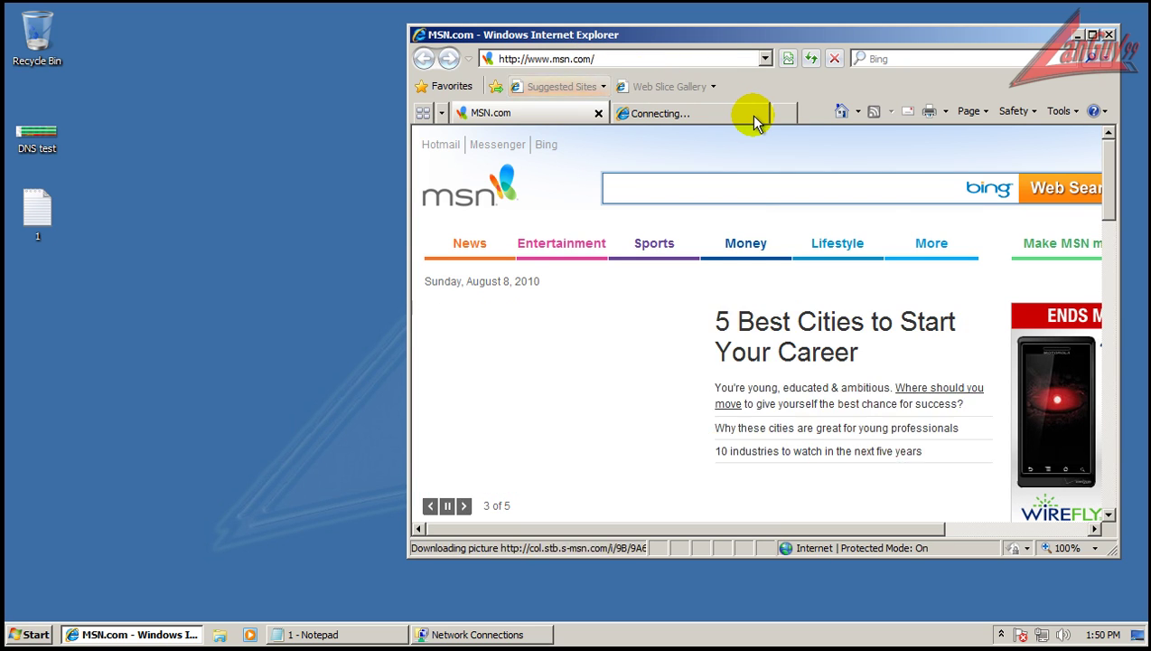
{"action": "left_click", "coordinate": [733, 118]}
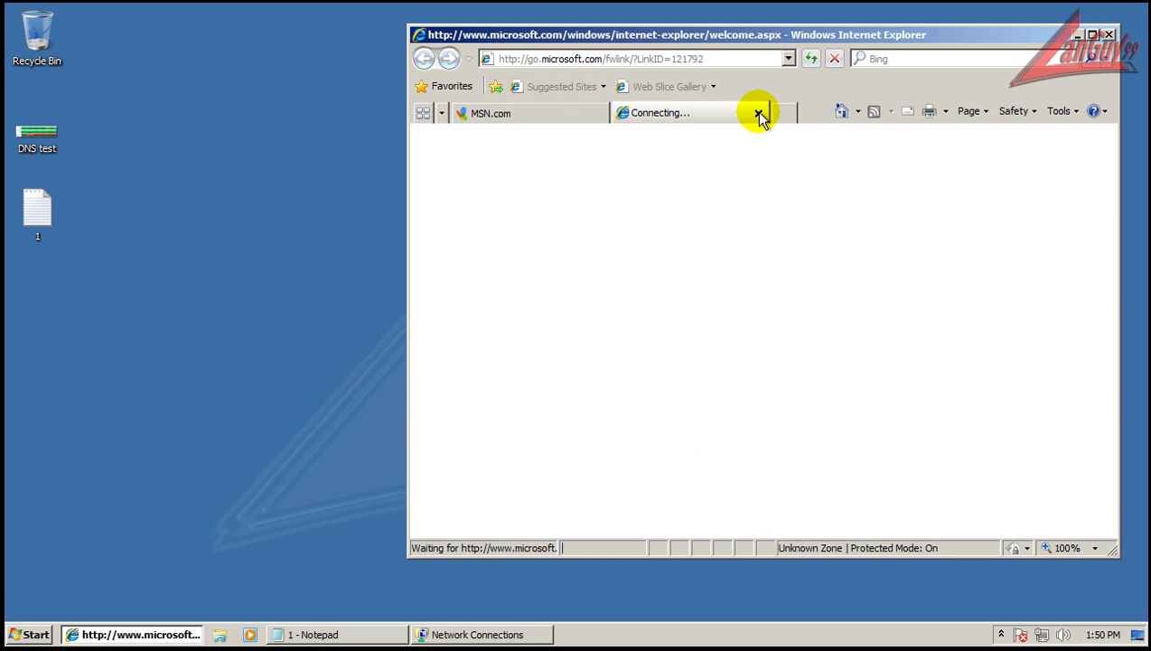
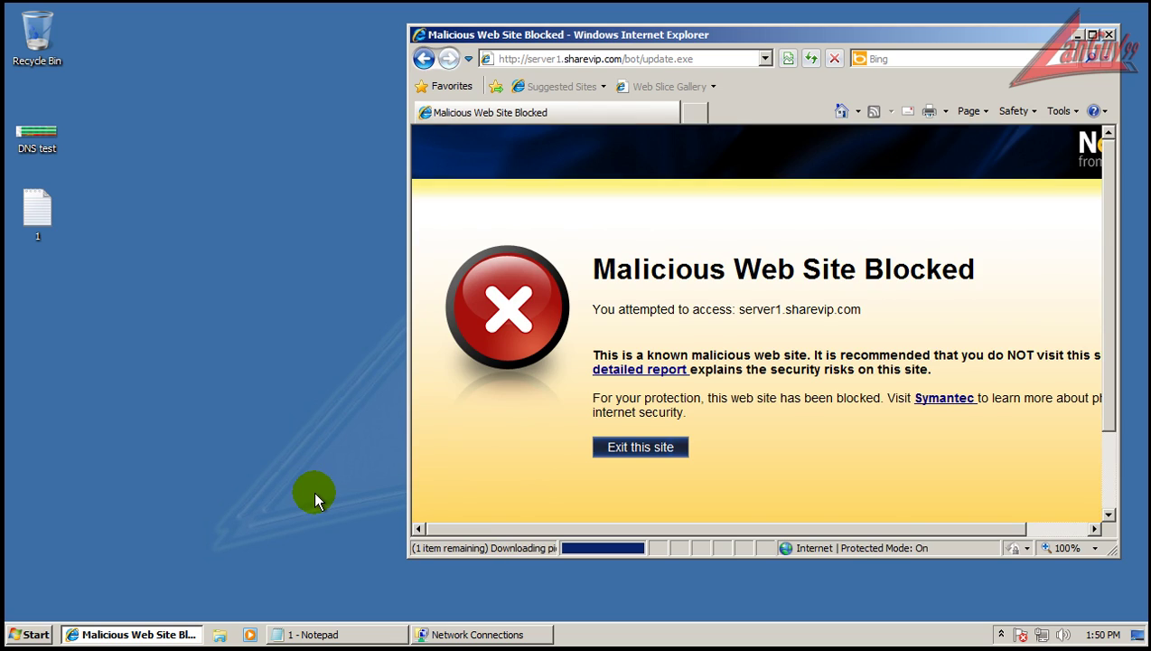
Leave the blocked warning page and load the gmail.exe URL from the Notepad list in IE.
{"action": "left_click", "coordinate": [632, 449]}
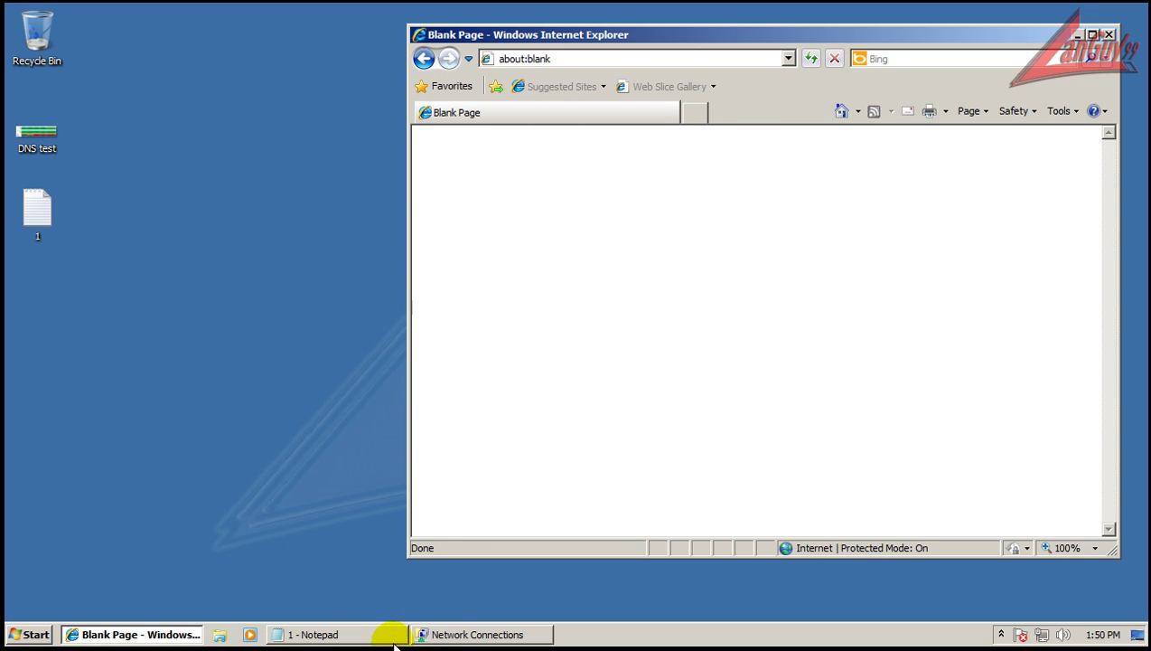
{"action": "left_click", "coordinate": [442, 635]}
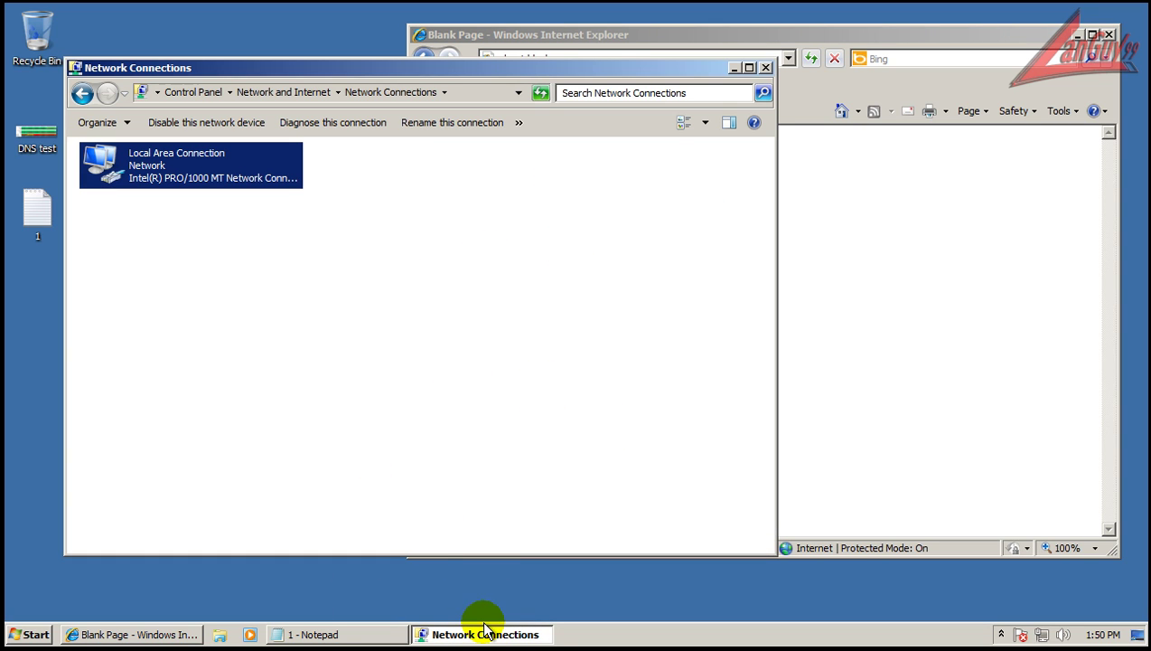
{"action": "left_click", "coordinate": [488, 635]}
{"action": "left_click", "coordinate": [351, 634]}
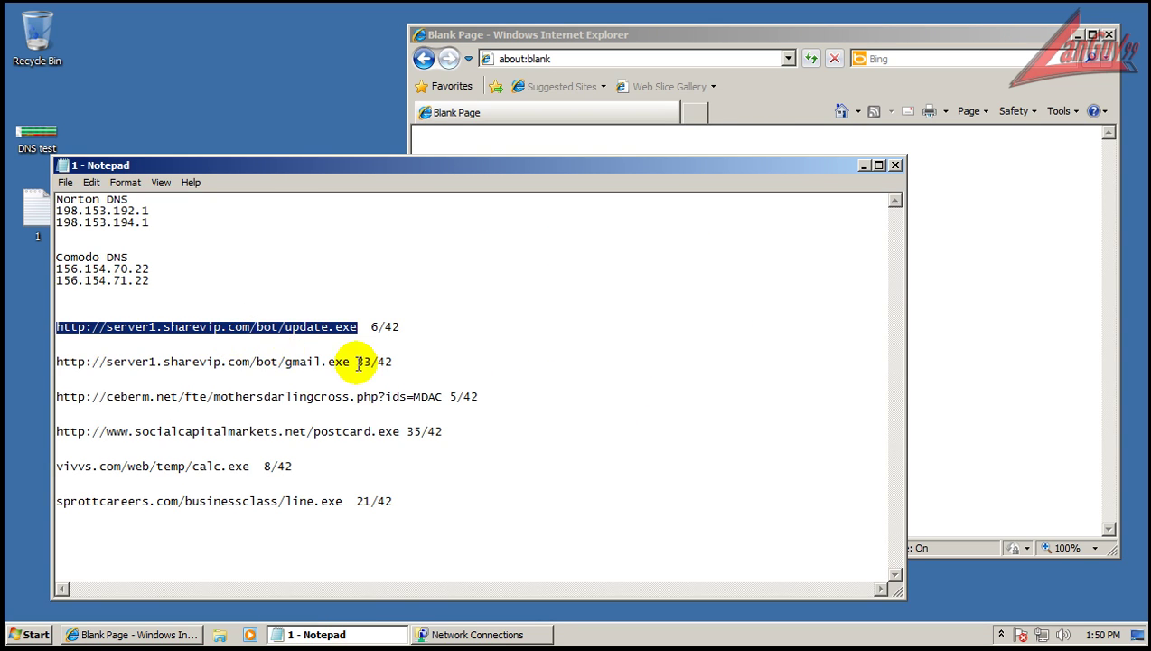
{"action": "left_click_drag", "start_coordinate": [353, 362], "coordinate": [52, 352]}
{"action": "key", "text": "ctrl+c"}
{"action": "left_click", "coordinate": [678, 59]}
{"action": "key", "text": "ctrl+v"}
{"action": "key", "text": "Return"}
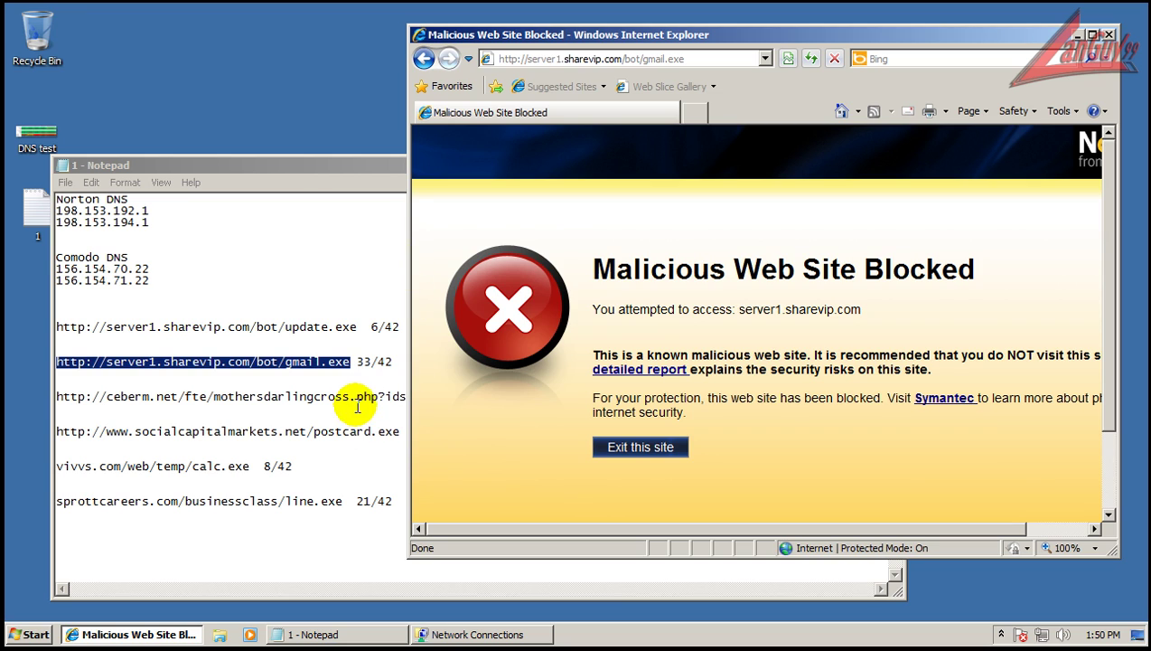
Load the ceberm.net URL from the list, which brings up a download prompt.
{"action": "left_click", "coordinate": [353, 404]}
{"action": "left_click", "coordinate": [438, 396]}
{"action": "key", "text": "shift+Home"}
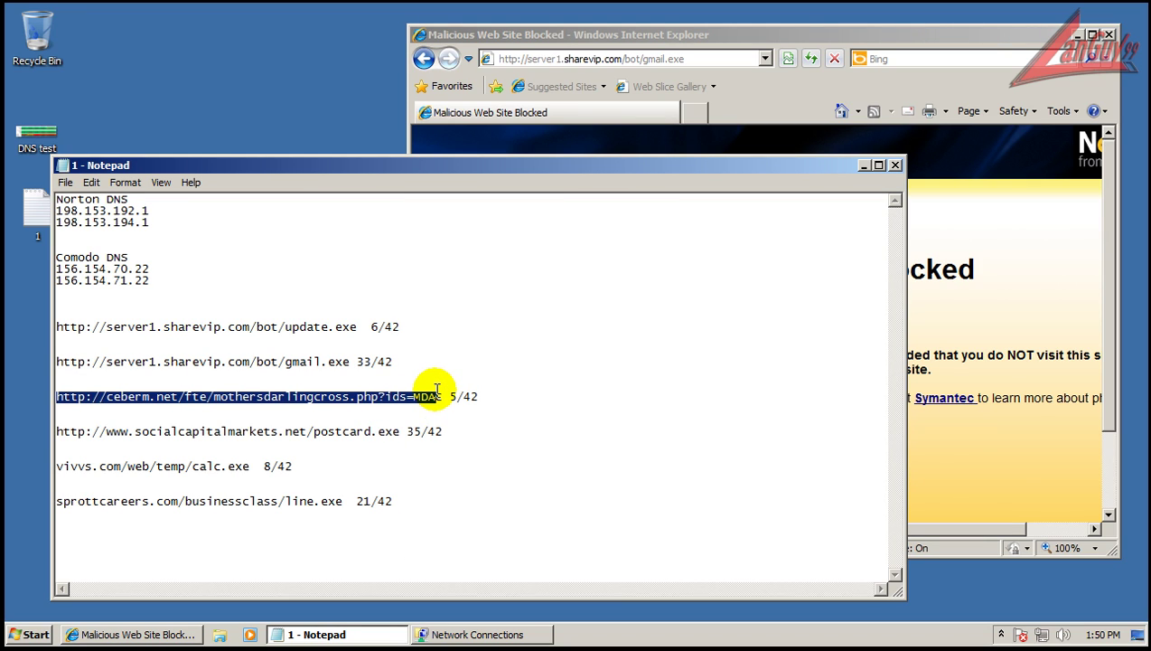
{"action": "key", "text": "ctrl+c"}
{"action": "left_click", "coordinate": [718, 59]}
{"action": "key", "text": "ctrl+v"}
{"action": "key", "text": "Return"}
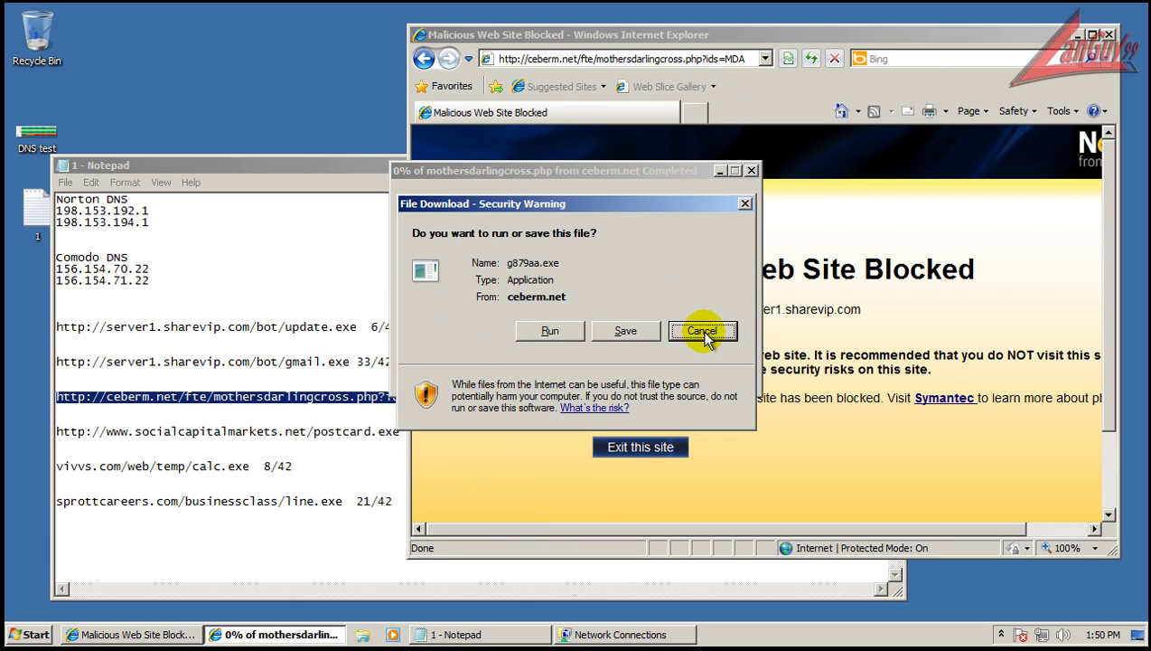
Cancel the ceberm.net download, then load the postcard.exe URL and cancel its download.
{"action": "left_click", "coordinate": [701, 330]}
{"action": "left_click", "coordinate": [371, 431]}
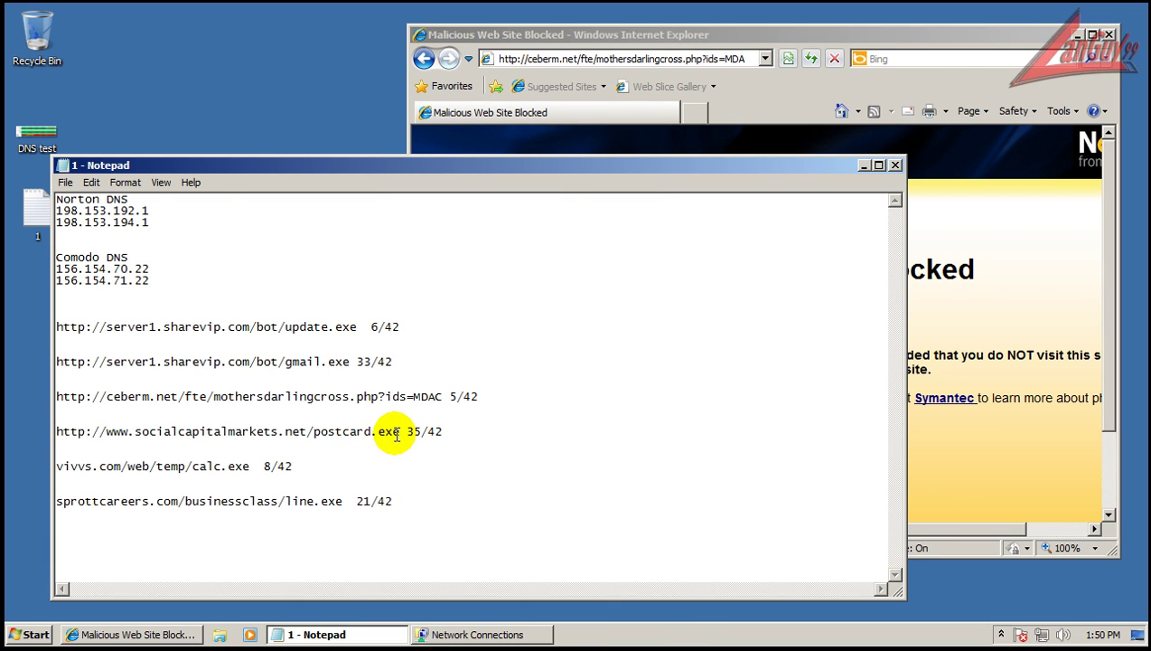
{"action": "left_click", "coordinate": [399, 431]}
{"action": "key", "text": "shift+Home"}
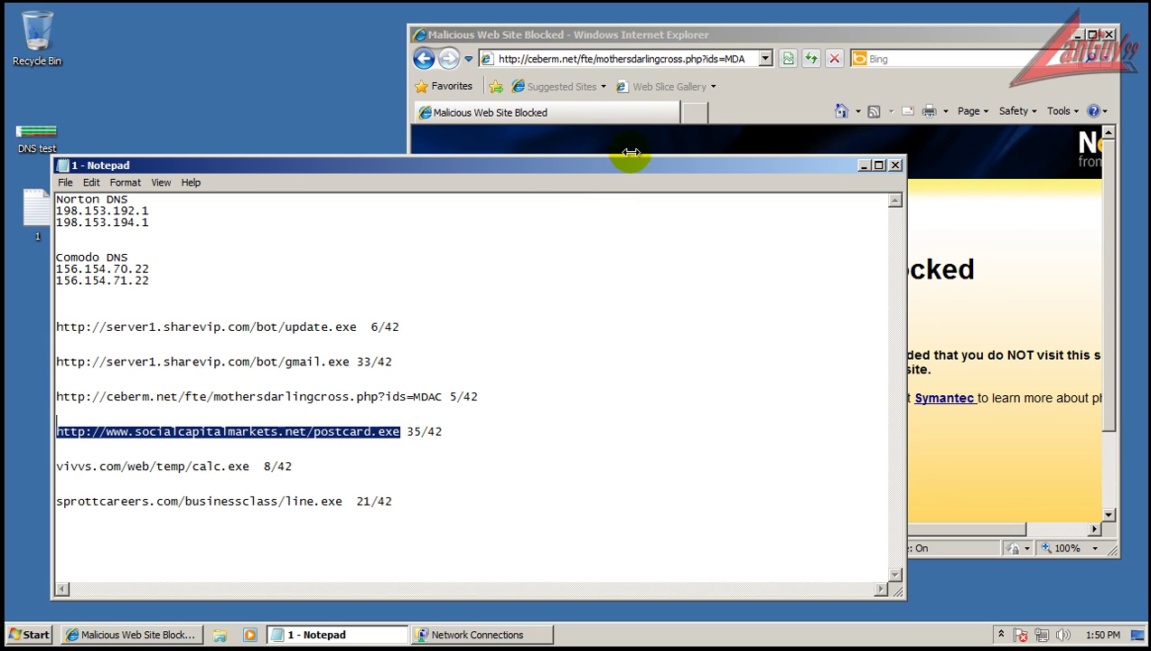
{"action": "left_click", "coordinate": [672, 52]}
{"action": "left_click", "coordinate": [674, 57]}
{"action": "key", "text": "ctrl+v"}
{"action": "key", "text": "Return"}
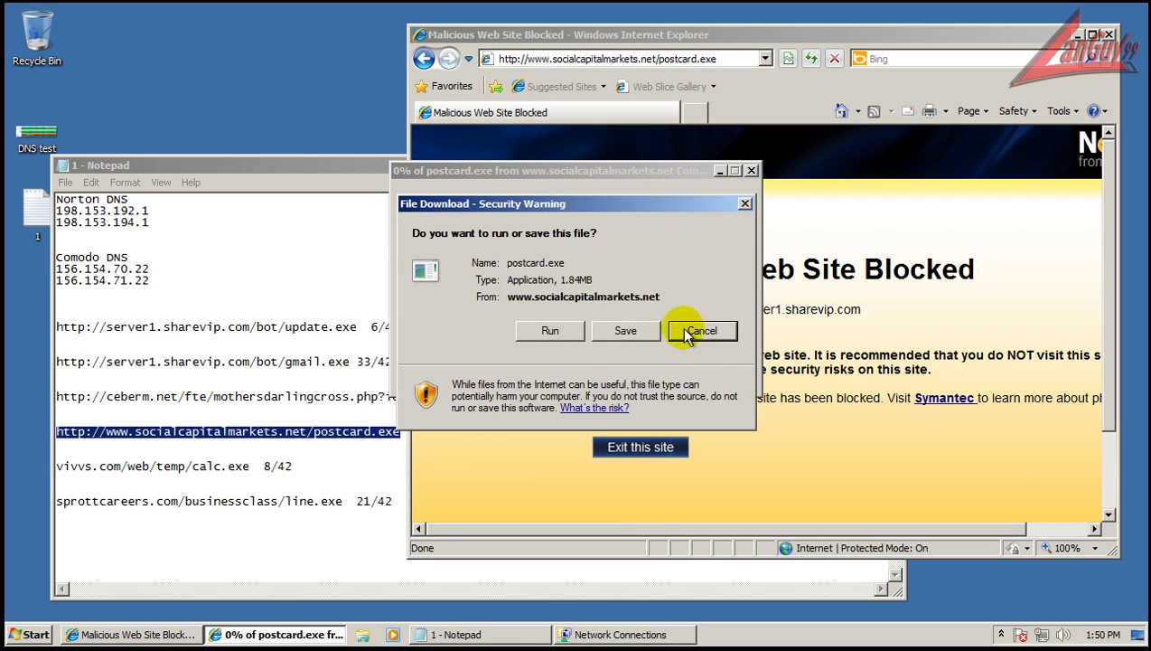
{"action": "left_click", "coordinate": [694, 329]}
Load the calc.exe URL from the list and cancel its download.
{"action": "left_click_drag", "start_coordinate": [253, 466], "coordinate": [251, 454]}
{"action": "left_click", "coordinate": [718, 58]}
{"action": "left_click", "coordinate": [720, 57]}
{"action": "key", "text": "ctrl+v"}
{"action": "key", "text": "Return"}
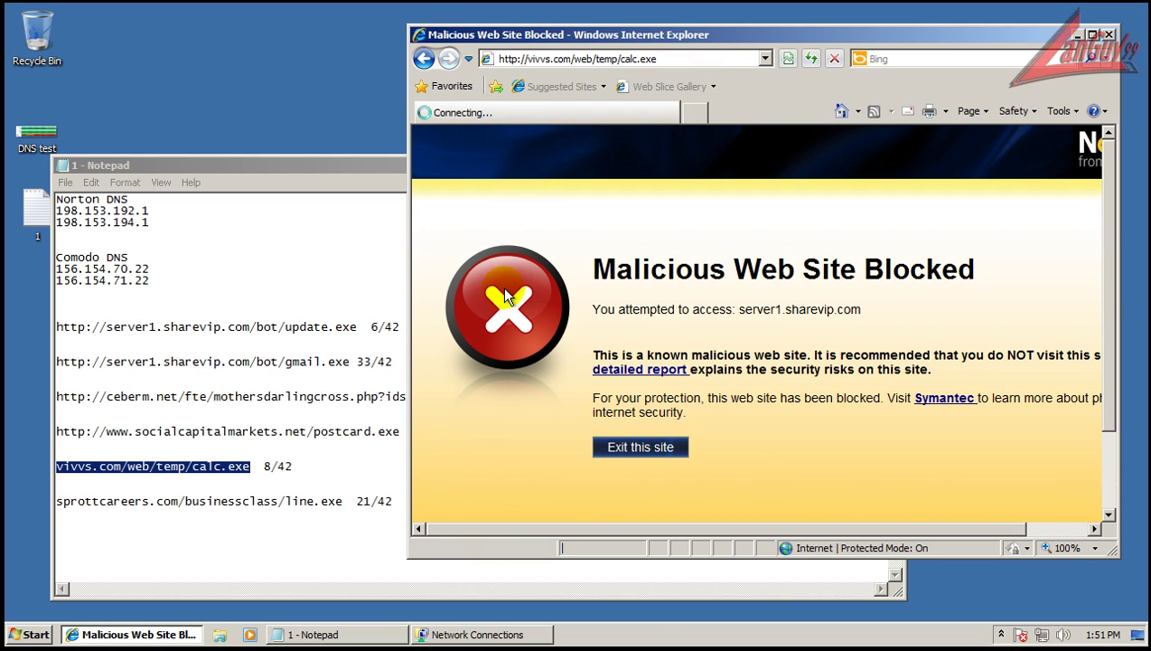
{"action": "left_click", "coordinate": [688, 330]}
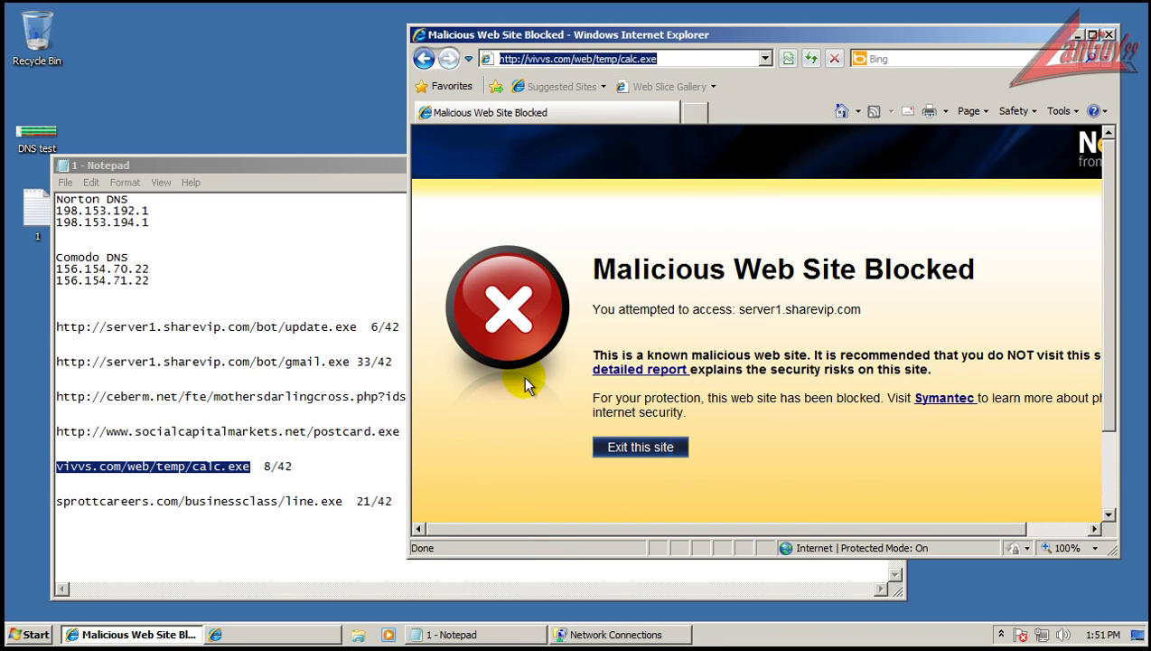
Load the line.exe URL, cancel the download and return to the Notepad list.
{"action": "left_click", "coordinate": [378, 478]}
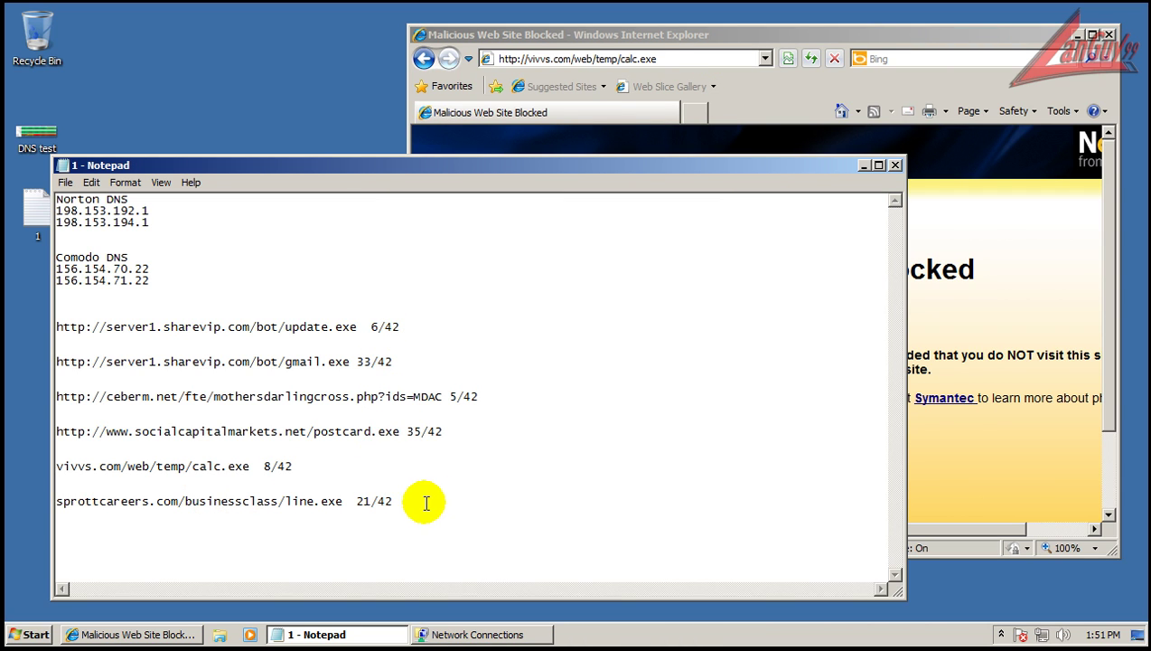
{"action": "double_click", "coordinate": [344, 501]}
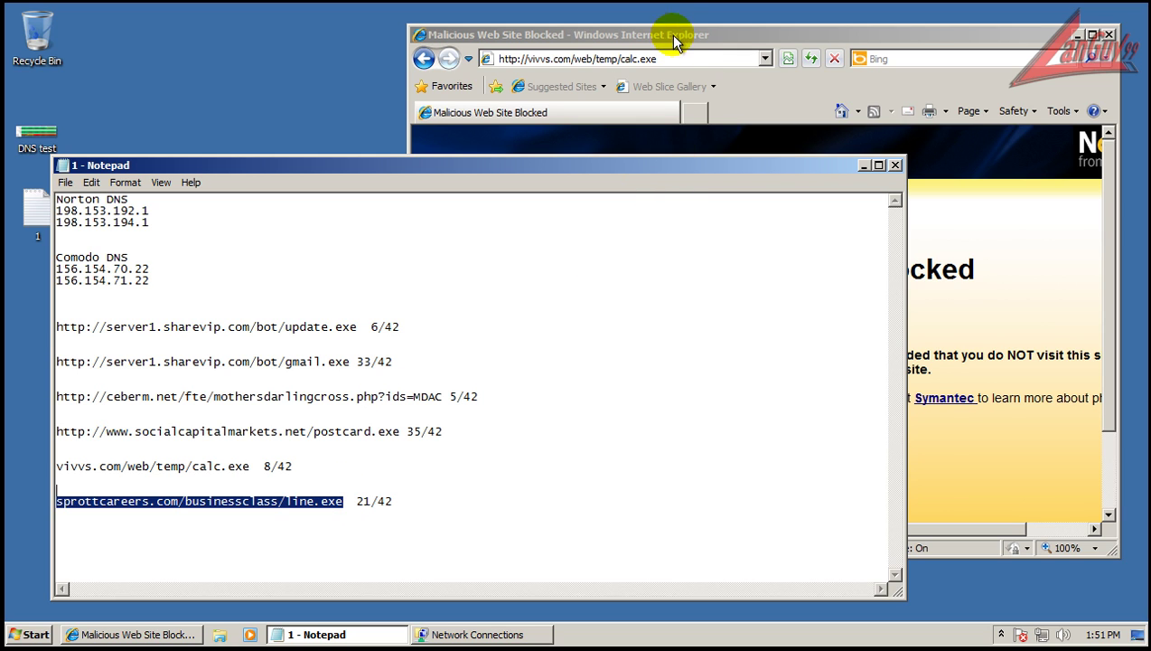
{"action": "left_click", "coordinate": [678, 62]}
{"action": "left_click", "coordinate": [678, 61]}
{"action": "key", "text": "ctrl+v"}
{"action": "key", "text": "Return"}
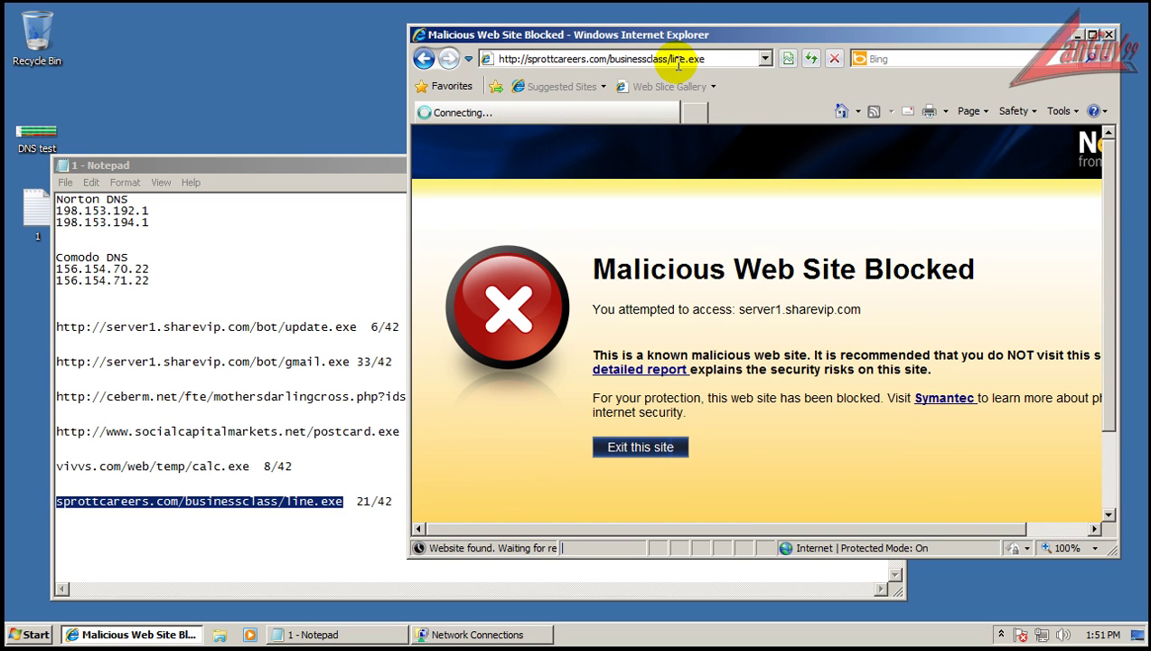
{"action": "left_click", "coordinate": [700, 330]}
{"action": "left_click", "coordinate": [373, 304]}
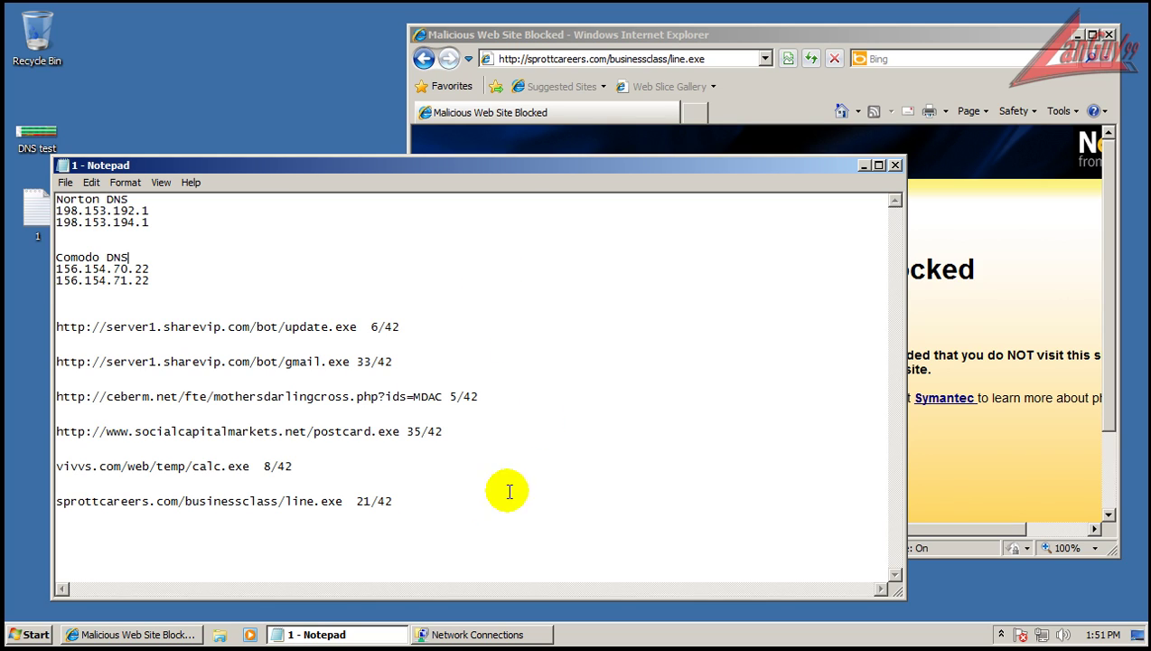
Add a 'norton 2/6' tally and a 'clearcloud' line below the last URL in Notepad.
{"action": "left_click", "coordinate": [479, 536]}
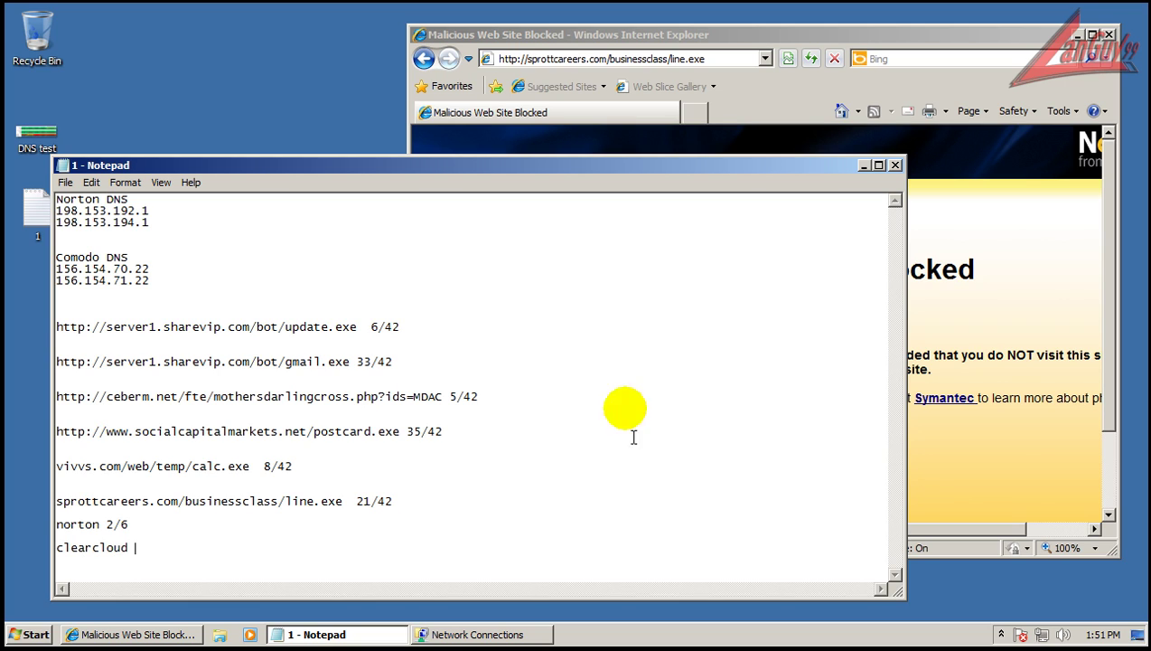
{"action": "left_click", "coordinate": [410, 511]}
{"action": "key", "text": "Return"}
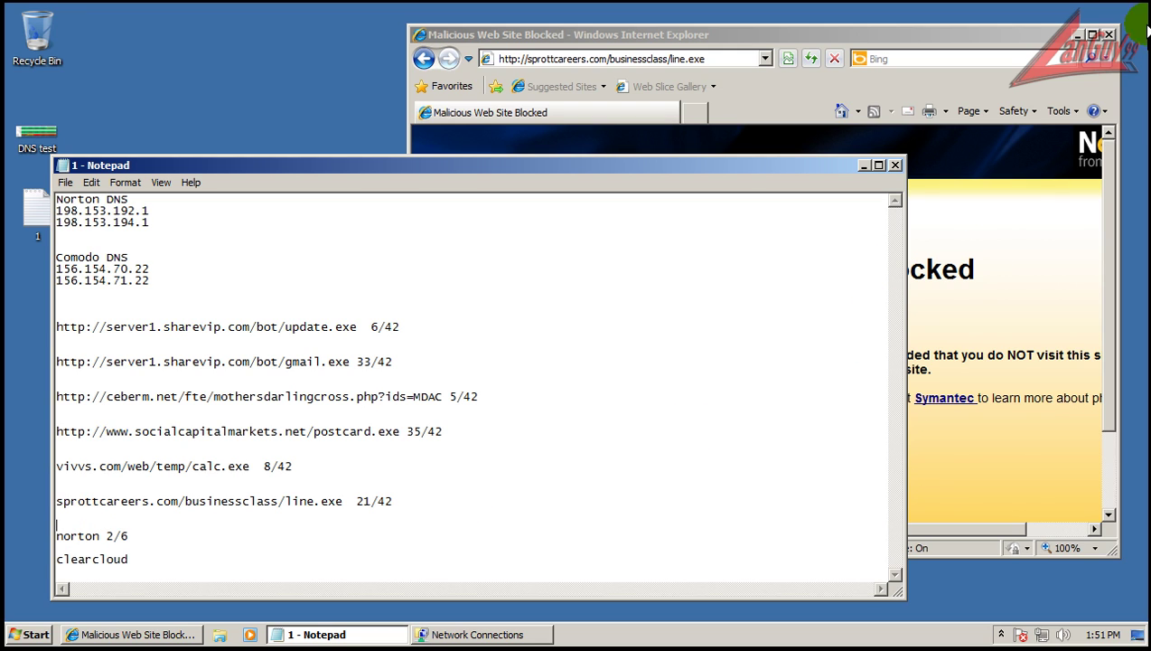
{"action": "left_click", "coordinate": [1025, 41]}
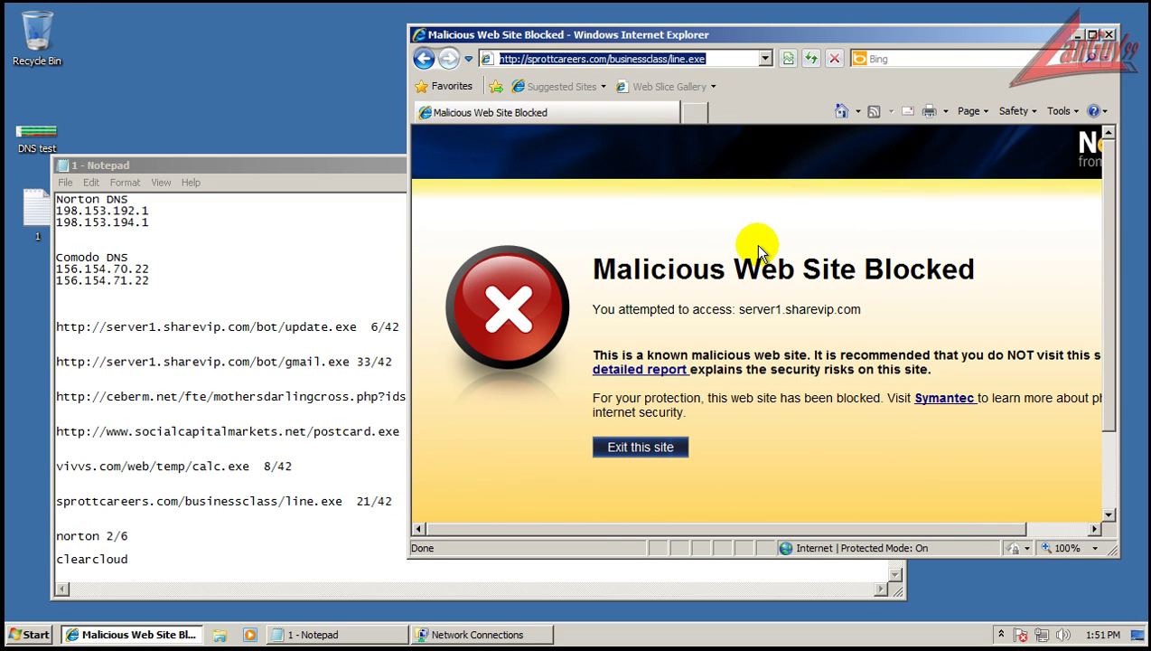
Enter clearcluddns.com in IE, get Norton DNS's not-found page, and select the misspelled address.
{"action": "left_click", "coordinate": [526, 634]}
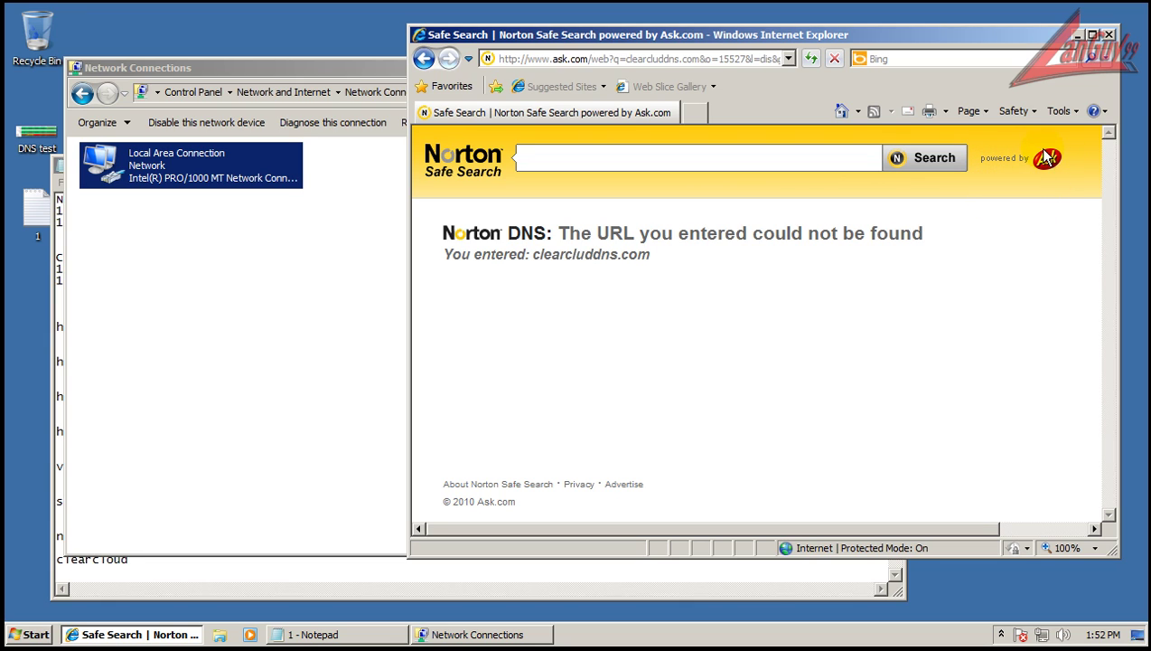
{"action": "left_click", "coordinate": [680, 58]}
{"action": "left_click", "coordinate": [622, 157]}
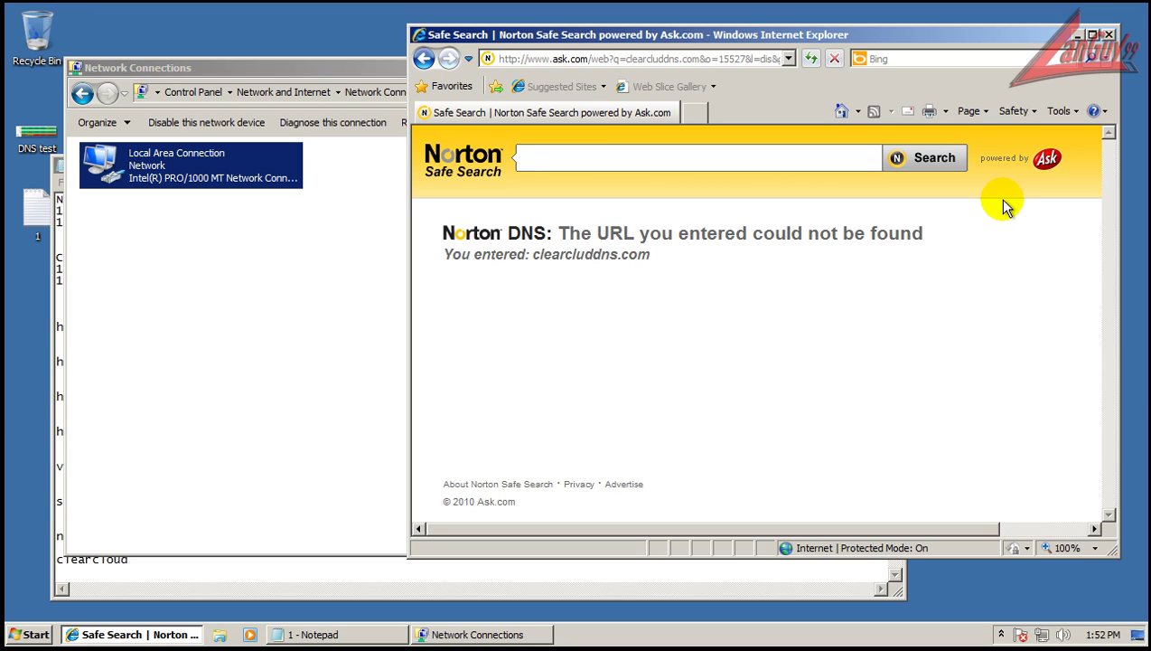
{"action": "left_click_drag", "start_coordinate": [655, 257], "coordinate": [544, 259]}
Copy the address text and apply ClearCloud DNS servers 74.118.212.1 and 74.118.212.2 to the connection.
{"action": "right_click", "coordinate": [544, 260]}
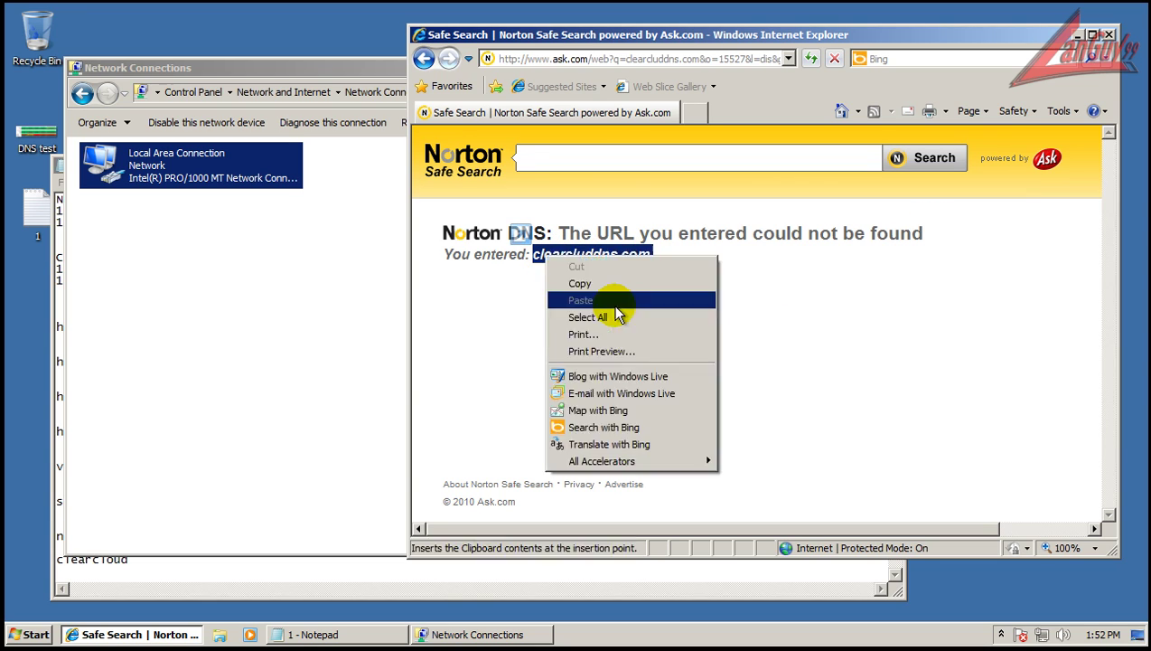
{"action": "left_click", "coordinate": [610, 285]}
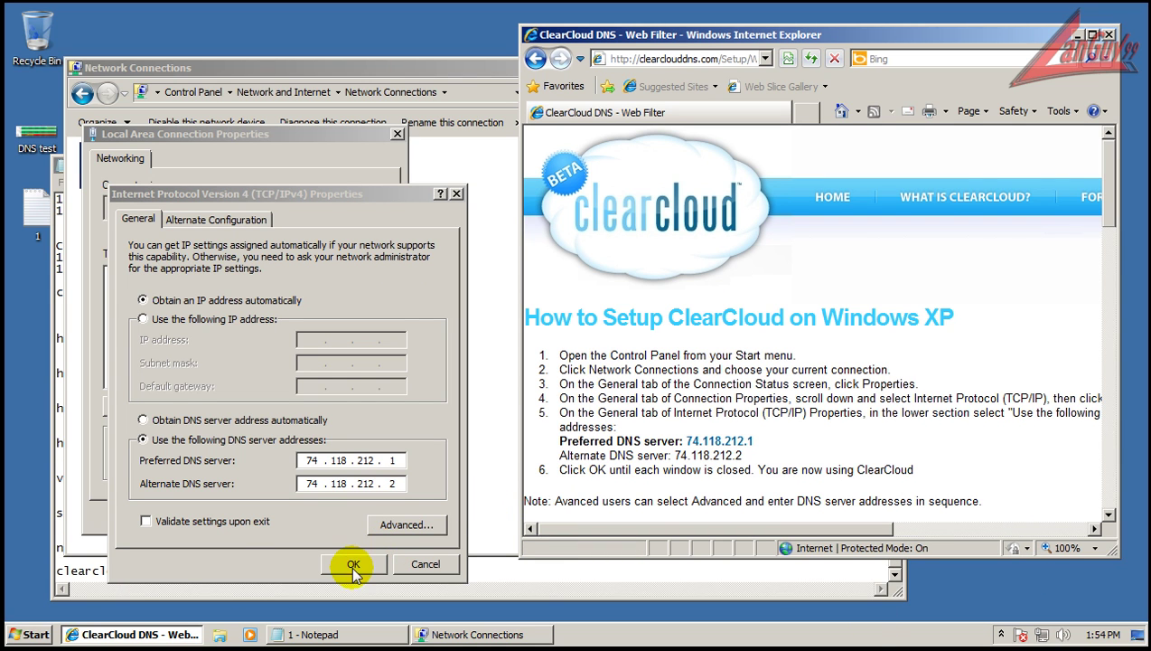
{"action": "left_click", "coordinate": [354, 563]}
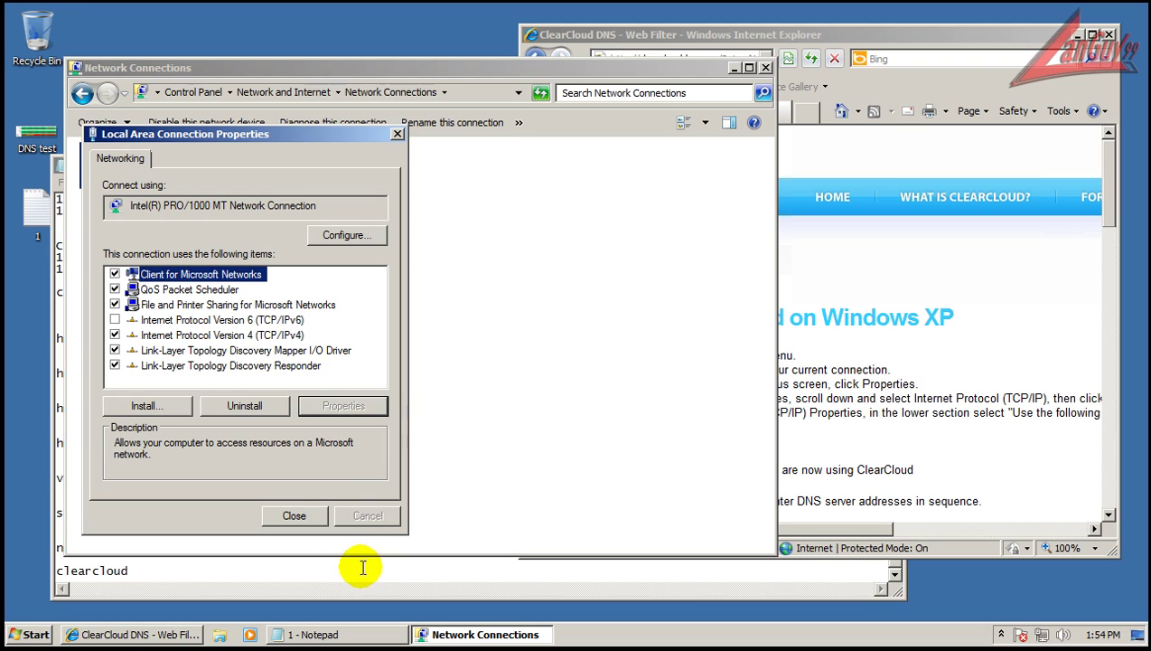
{"action": "left_click", "coordinate": [290, 515]}
Load the update.exe URL from the Notepad list in IE, which is now blocked.
{"action": "left_click", "coordinate": [310, 563]}
{"action": "left_click_drag", "start_coordinate": [357, 338], "coordinate": [56, 337]}
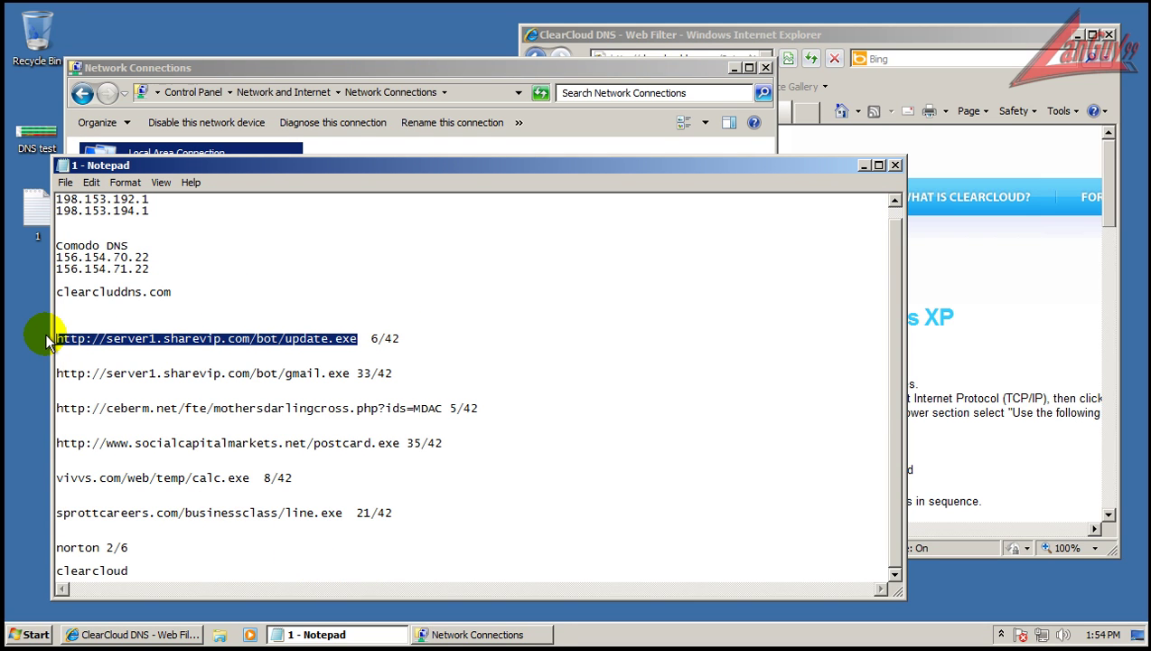
{"action": "key", "text": "ctrl+c"}
{"action": "left_click", "coordinate": [699, 34]}
{"action": "left_click", "coordinate": [694, 58]}
{"action": "key", "text": "ctrl+v"}
{"action": "key", "text": "Return"}
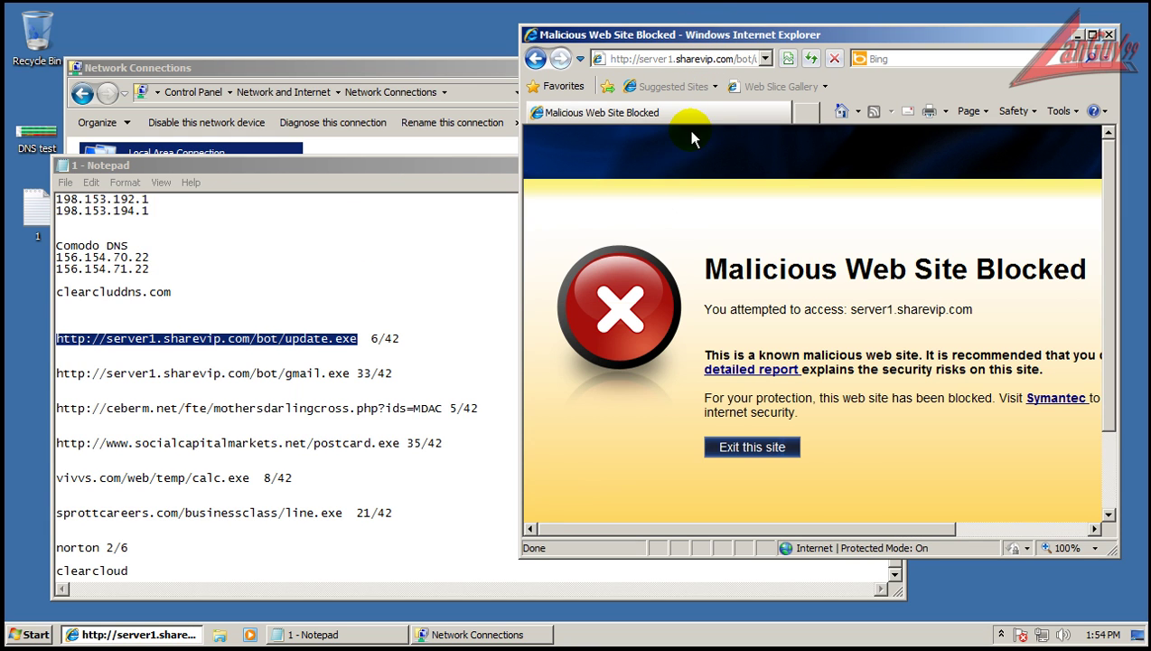
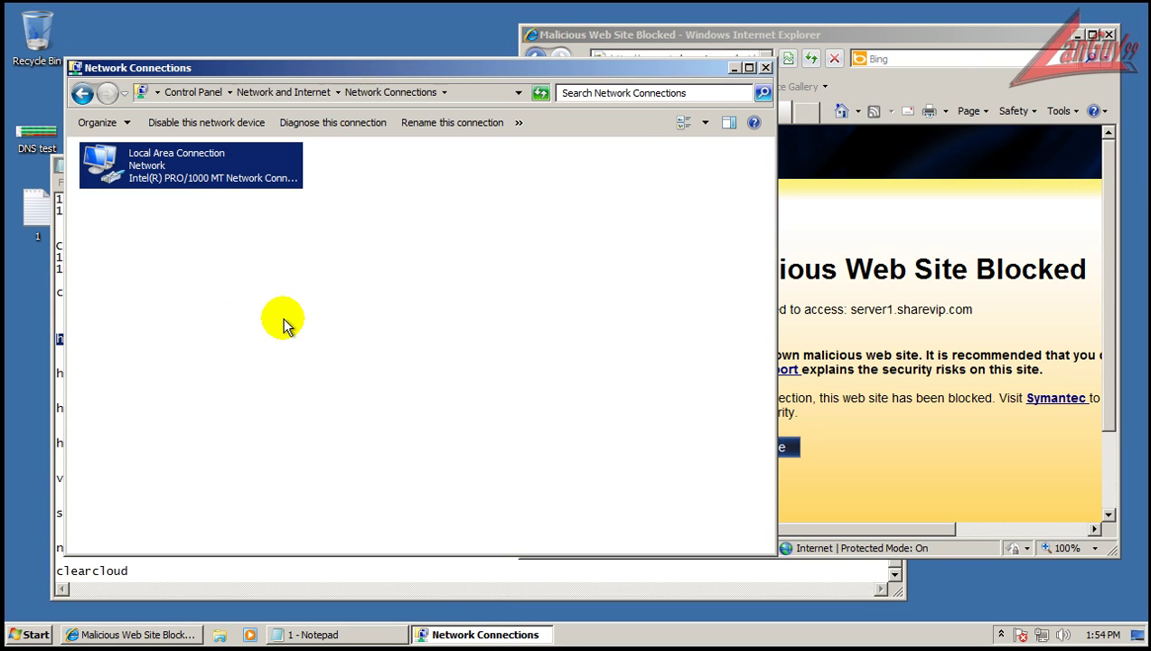
Confirm the adapter's IPv4 DNS servers are 74.118.212.1 and 74.118.212.2, then accept the settings.
{"action": "key", "text": "alt+Return"}
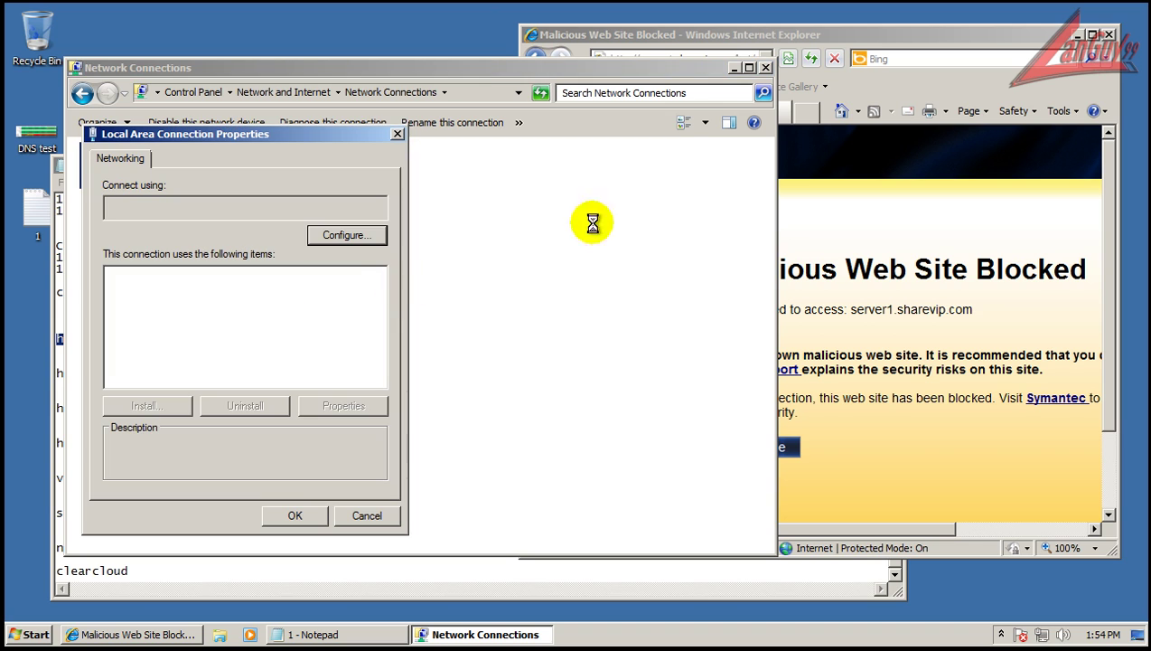
{"action": "left_click", "coordinate": [217, 334]}
{"action": "left_click", "coordinate": [318, 405]}
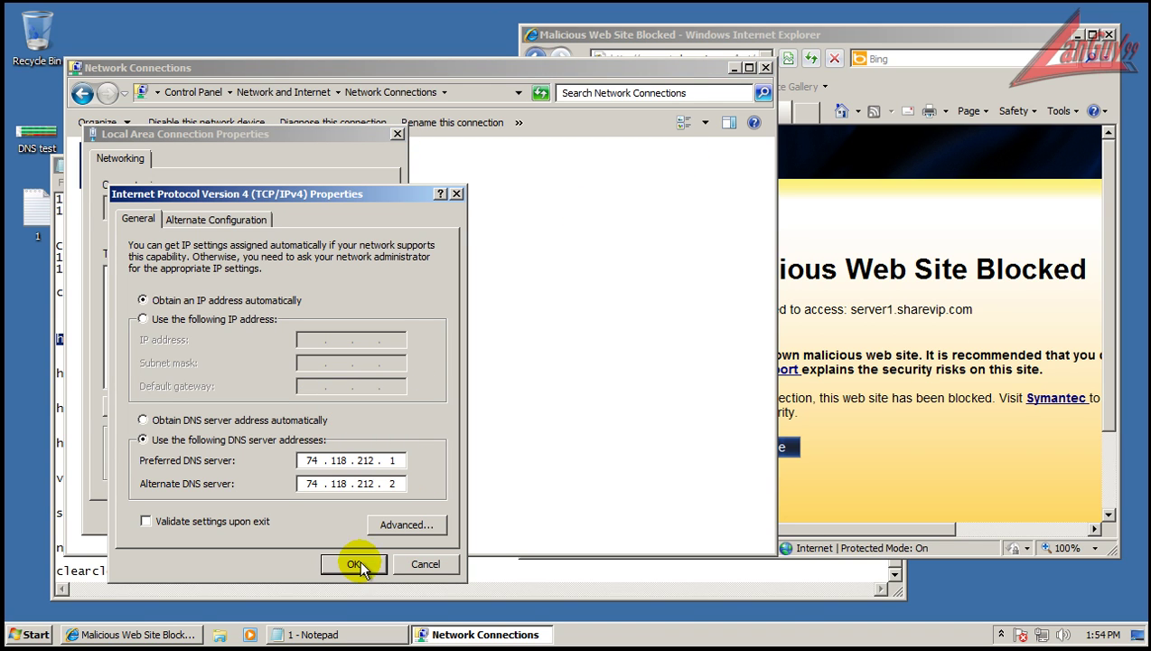
{"action": "left_click", "coordinate": [354, 562]}
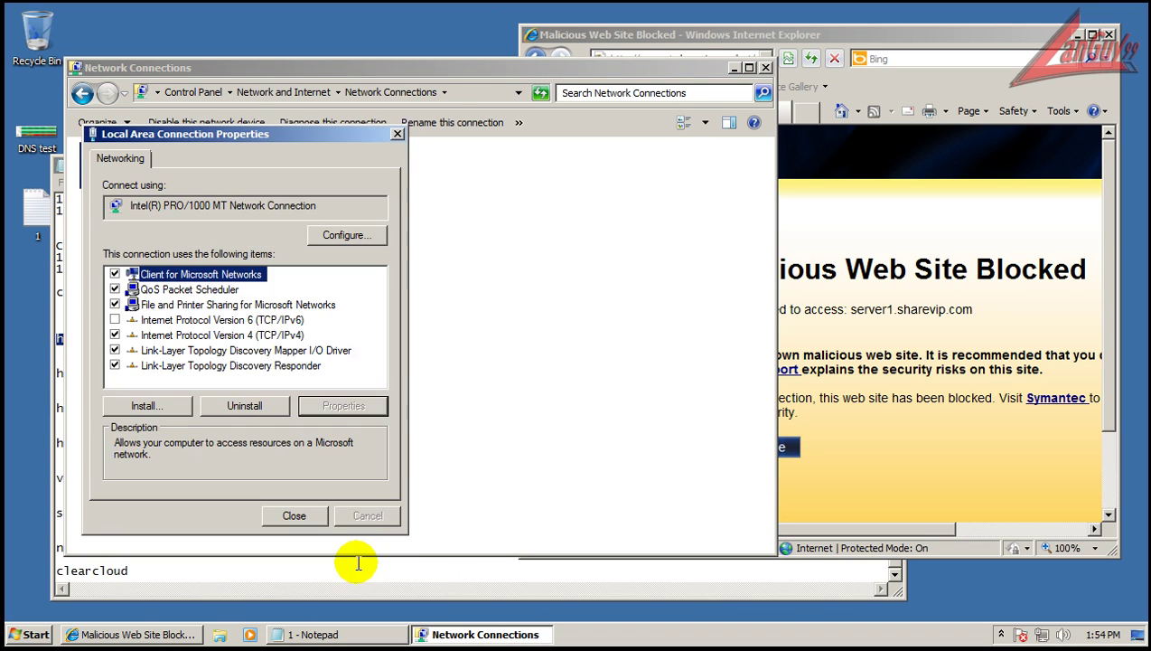
Close the connection properties and close the browser showing the block page.
{"action": "left_click", "coordinate": [294, 515]}
{"action": "left_click", "coordinate": [800, 33]}
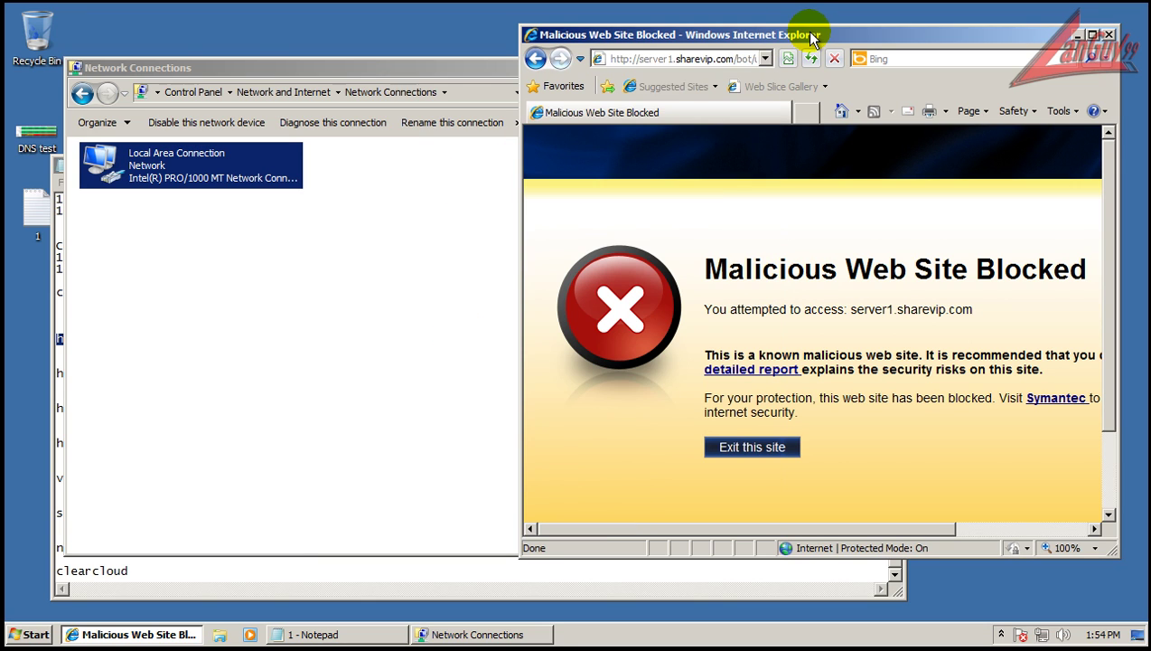
{"action": "left_click", "coordinate": [694, 57]}
{"action": "key", "text": "ctrl+c"}
{"action": "left_click", "coordinate": [695, 57]}
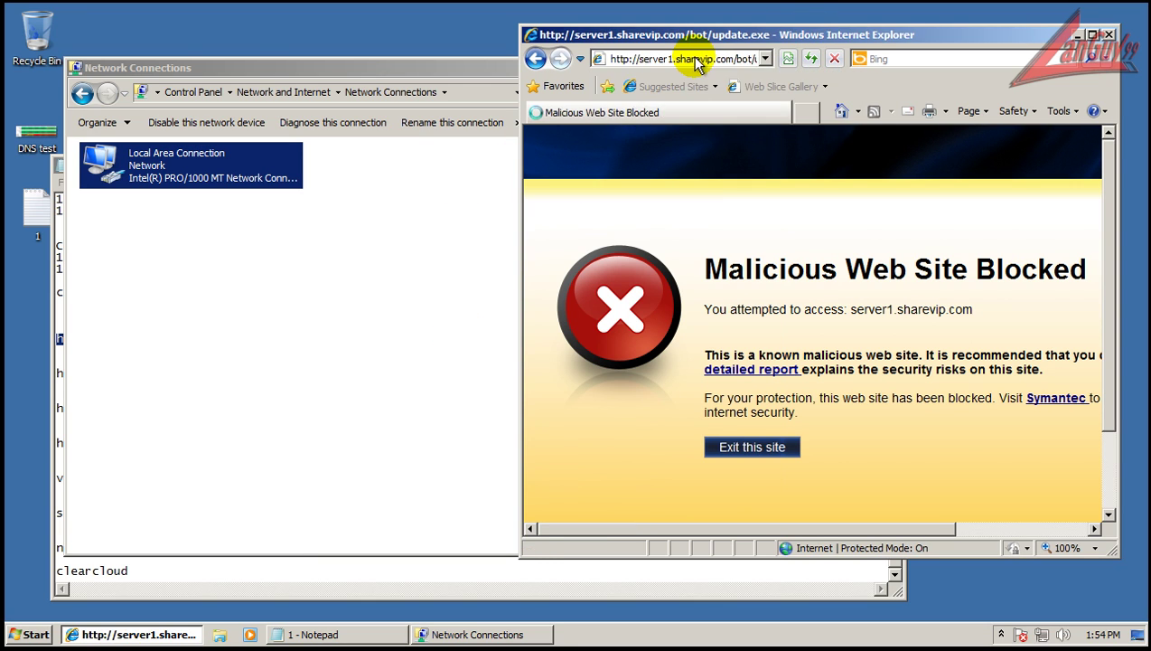
{"action": "left_click", "coordinate": [1110, 35]}
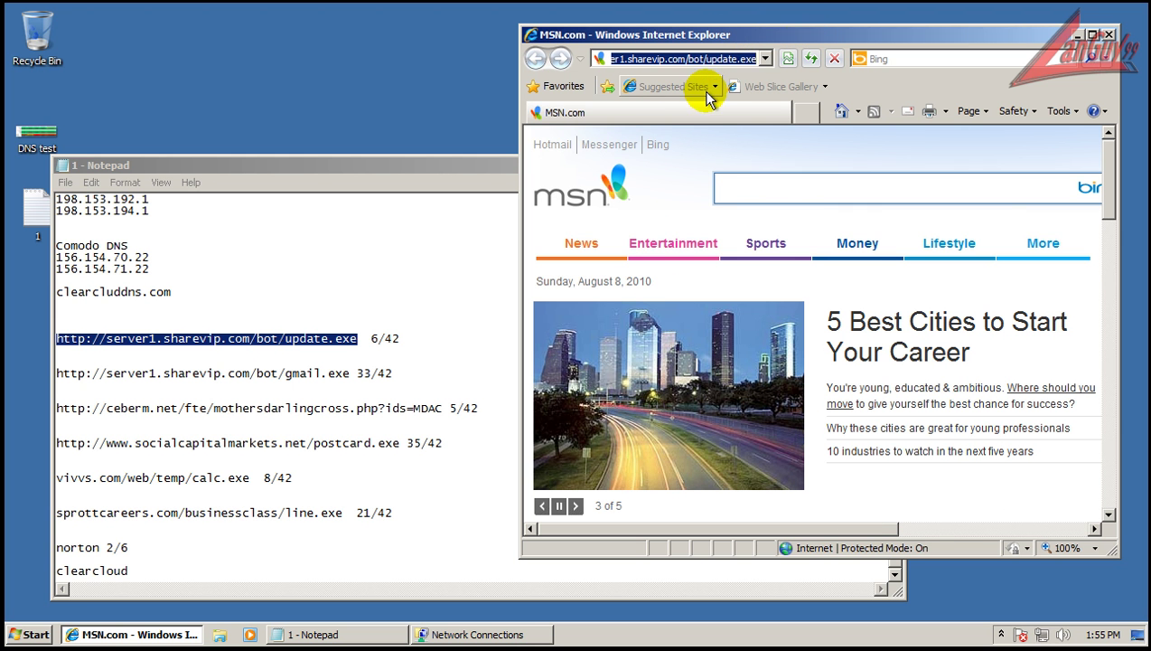
Load the update.exe and gmail.exe malware URLs under ClearCloud and cancel each download prompt.
{"action": "key", "text": "Return"}
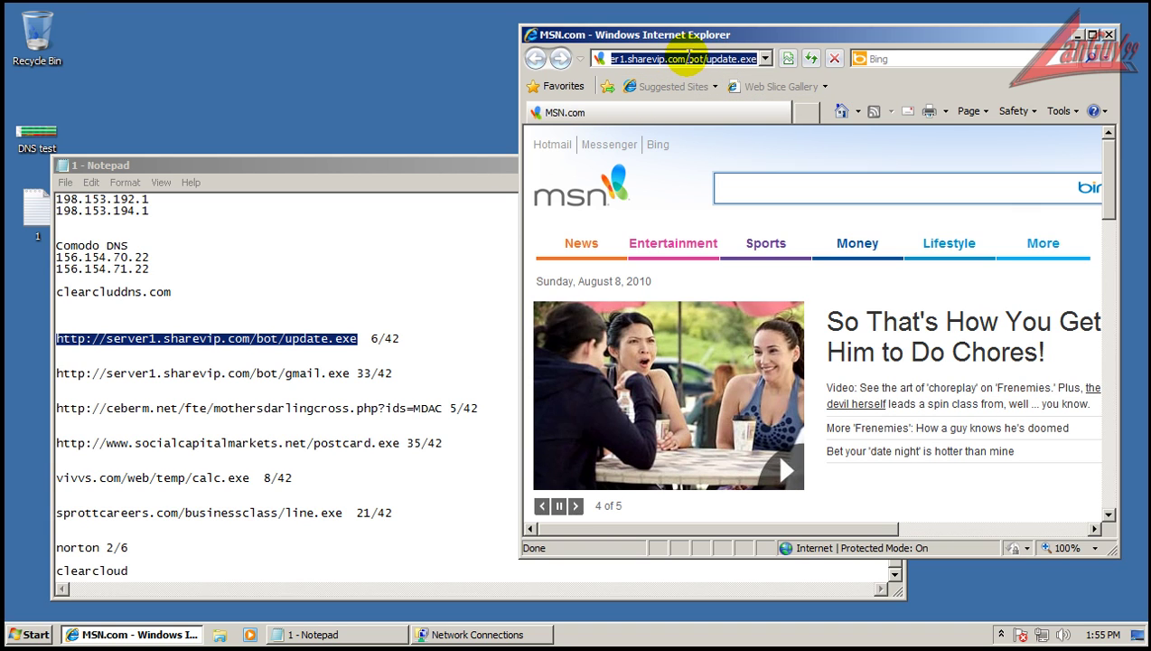
{"action": "key", "text": "ctrl+v"}
{"action": "key", "text": "Return"}
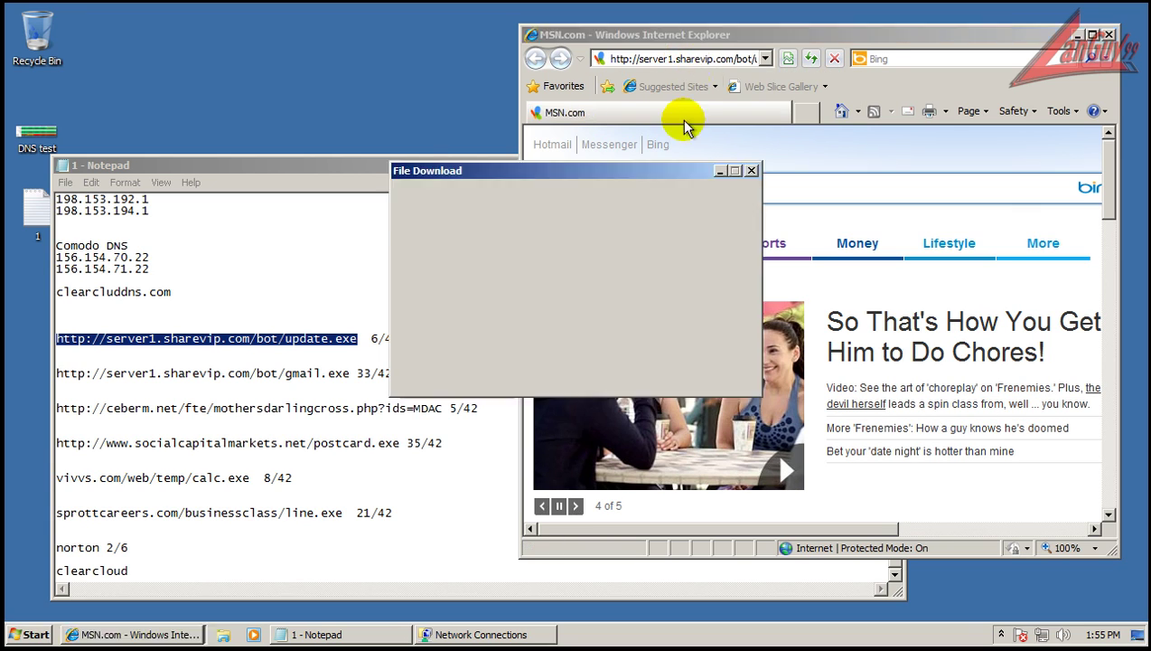
{"action": "left_click", "coordinate": [721, 332]}
{"action": "double_click", "coordinate": [341, 370]}
{"action": "key", "text": "ctrl+c"}
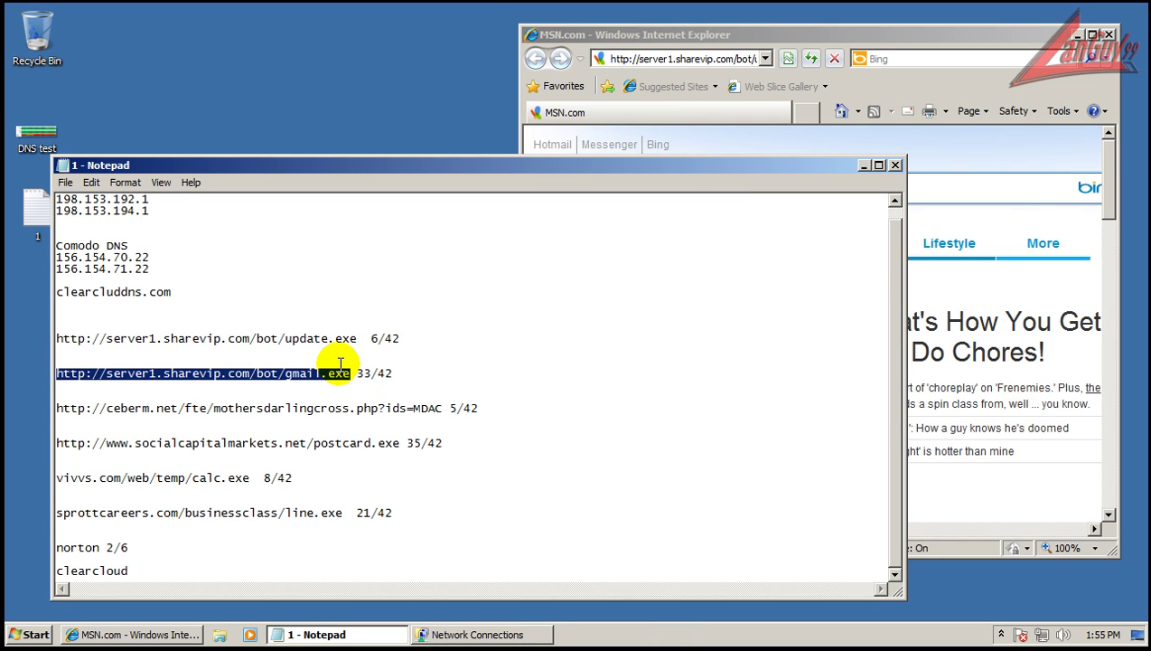
{"action": "left_click", "coordinate": [650, 58]}
{"action": "key", "text": "ctrl+v"}
{"action": "key", "text": "Return"}
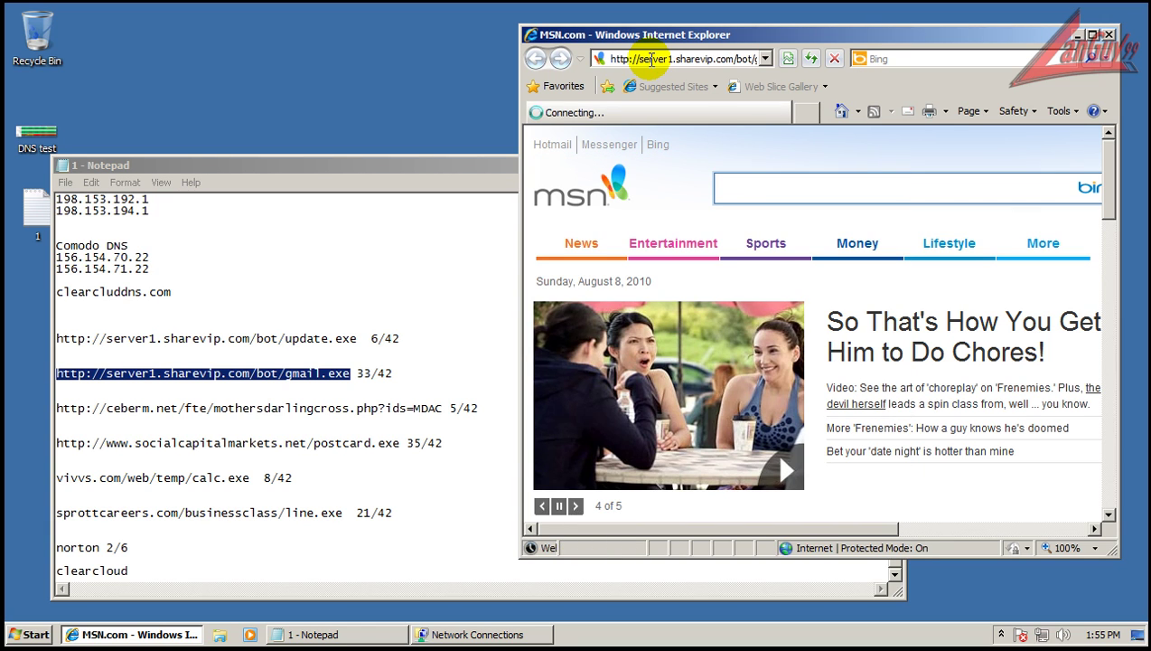
{"action": "left_click", "coordinate": [707, 328]}
Test the ceberm.net and socialcapitalmarkets.net URLs from the log, cancelling the ceberm.net download.
{"action": "double_click", "coordinate": [443, 409]}
{"action": "key", "text": "ctrl+c"}
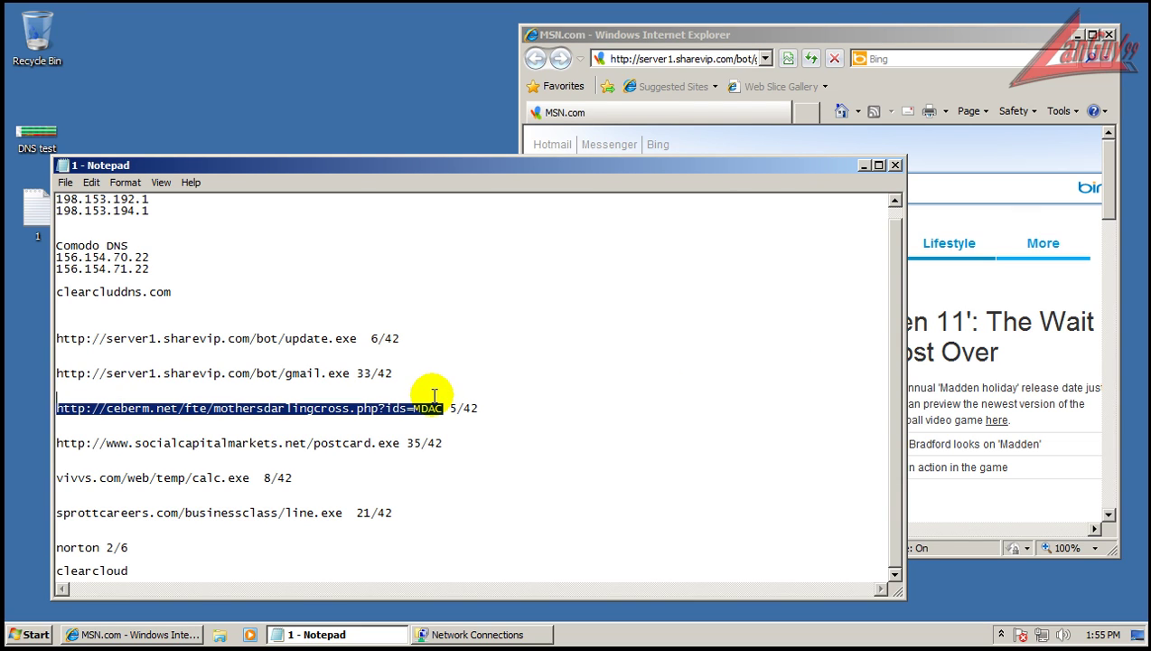
{"action": "left_click", "coordinate": [686, 59]}
{"action": "left_click", "coordinate": [687, 58]}
{"action": "key", "text": "ctrl+v"}
{"action": "key", "text": "Return"}
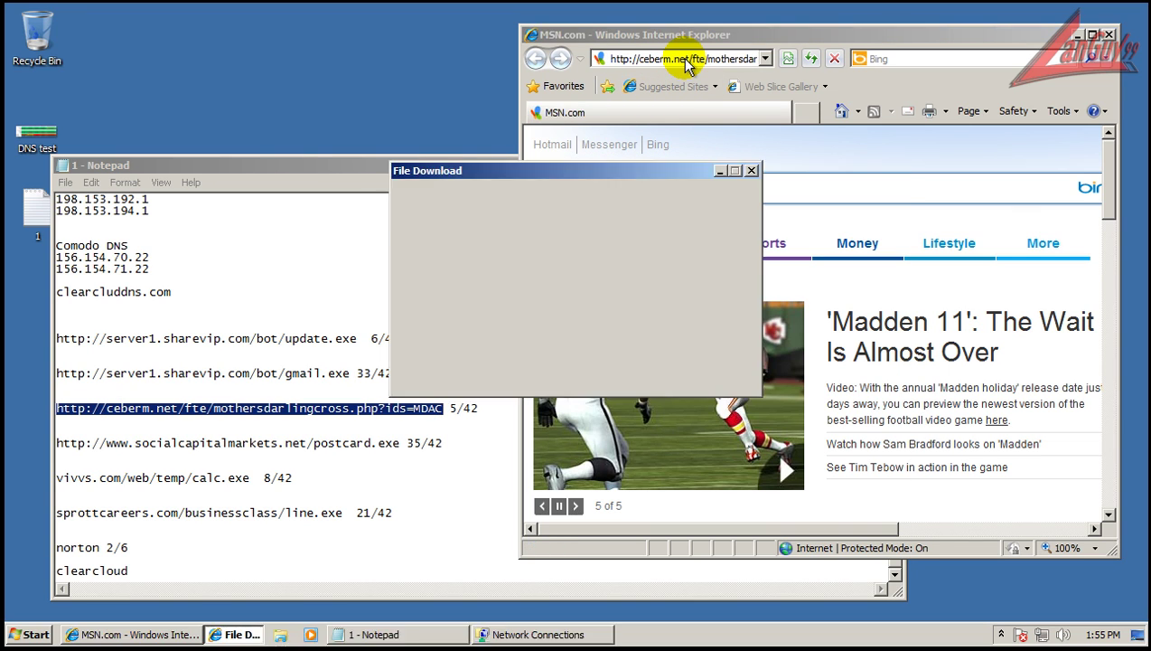
{"action": "left_click", "coordinate": [694, 326]}
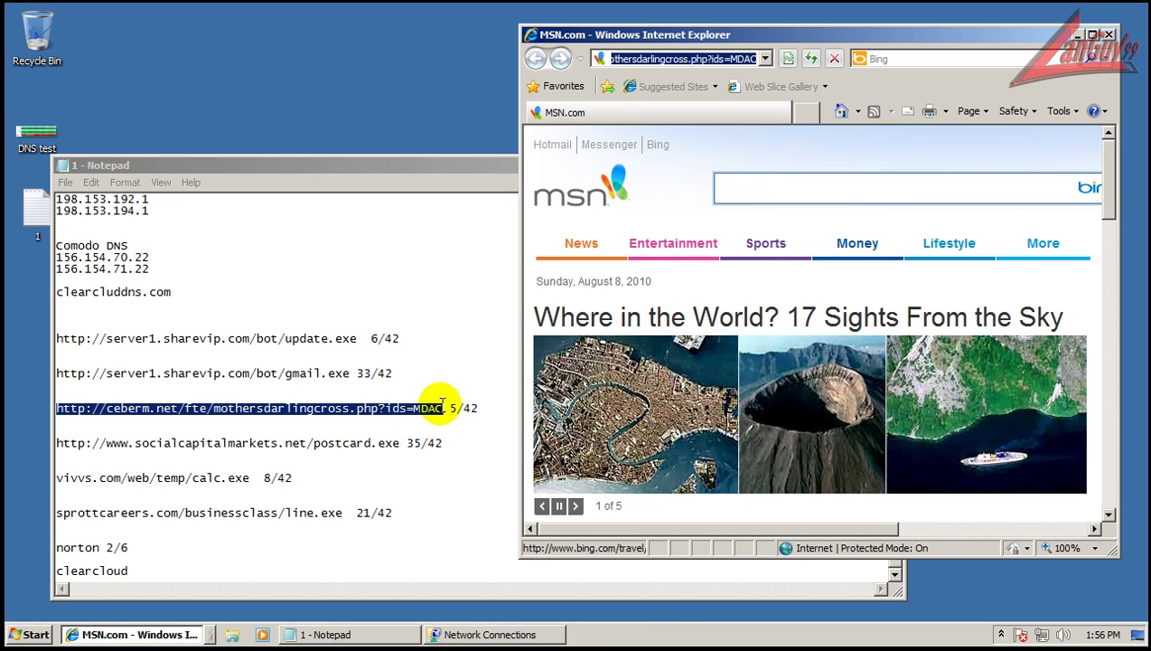
{"action": "double_click", "coordinate": [398, 442]}
{"action": "key", "text": "ctrl+c"}
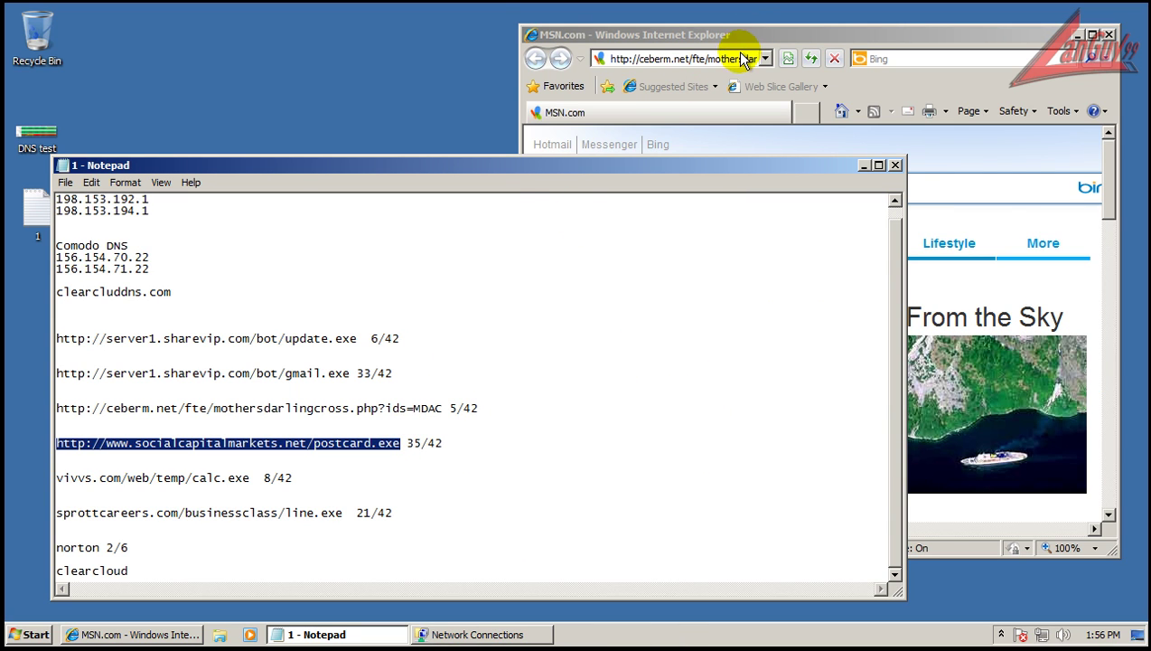
{"action": "left_click", "coordinate": [739, 56]}
{"action": "key", "text": "ctrl+v"}
{"action": "key", "text": "Return"}
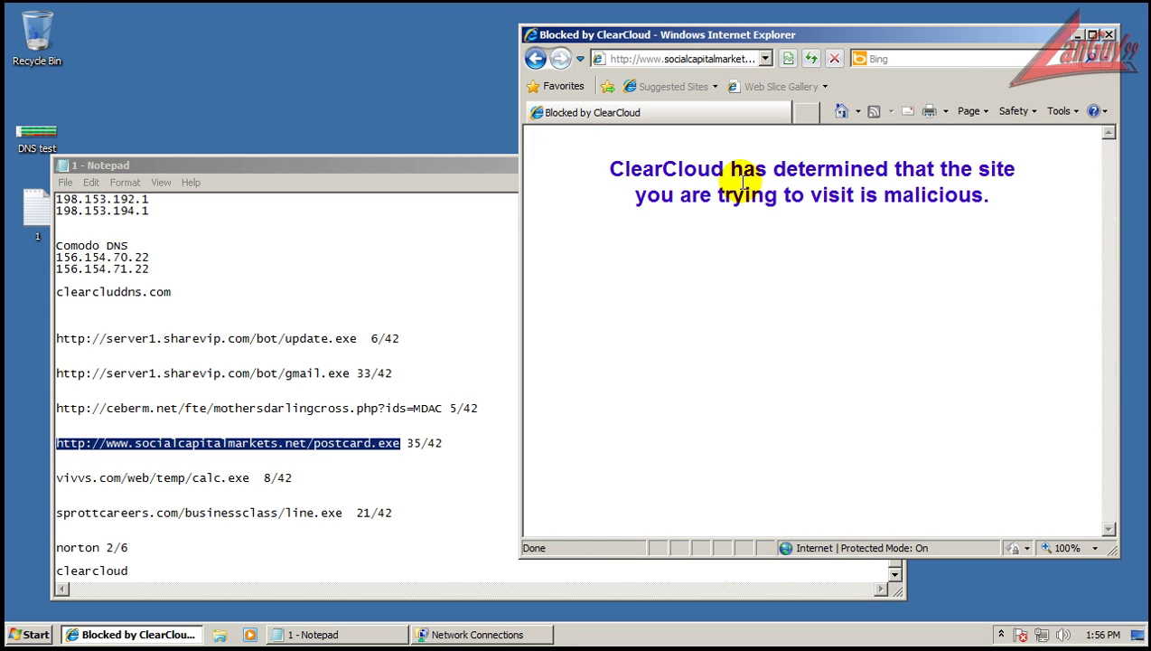
Test the vivvs.com and sprottcareers.com URLs copied from the log.
{"action": "left_click", "coordinate": [251, 477]}
{"action": "key", "text": "shift+Home"}
{"action": "key", "text": "ctrl+c"}
{"action": "left_click", "coordinate": [705, 59]}
{"action": "key", "text": "ctrl+v"}
{"action": "key", "text": "Return"}
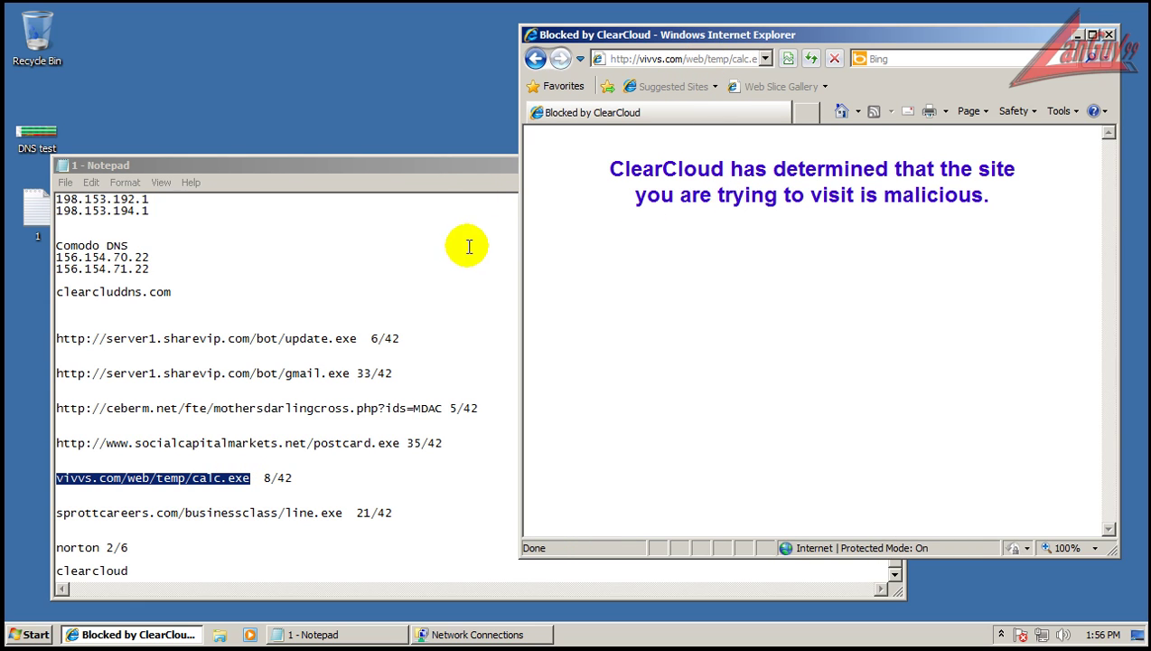
{"action": "left_click", "coordinate": [350, 512]}
{"action": "key", "text": "shift+Home"}
{"action": "key", "text": "ctrl+c"}
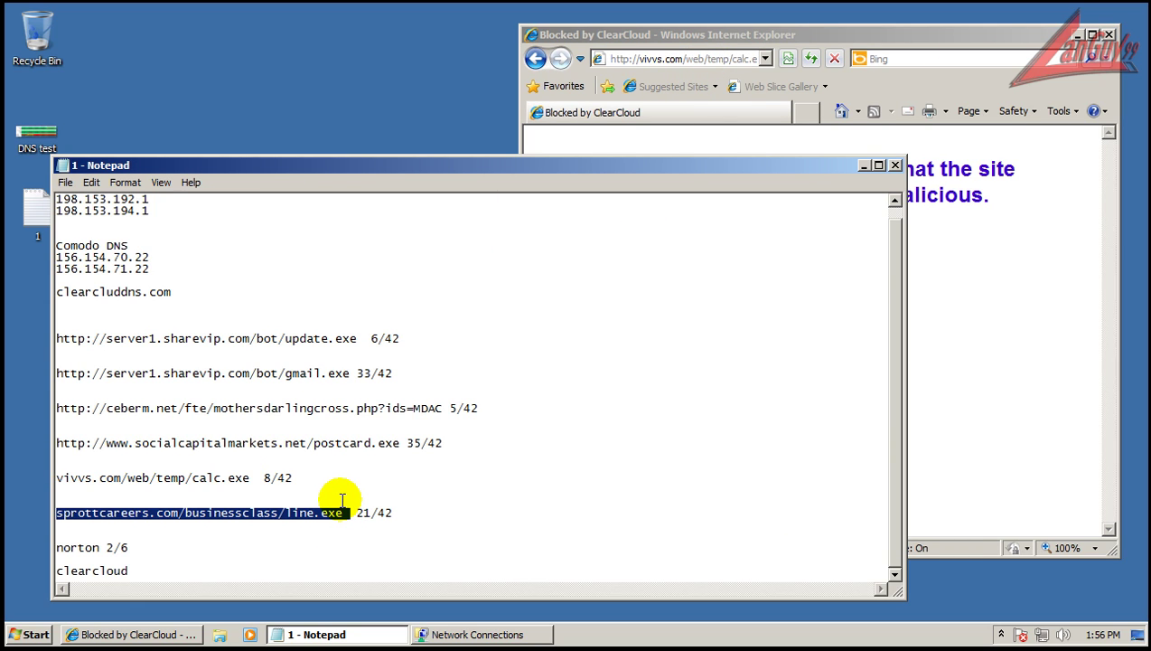
{"action": "left_click", "coordinate": [739, 59]}
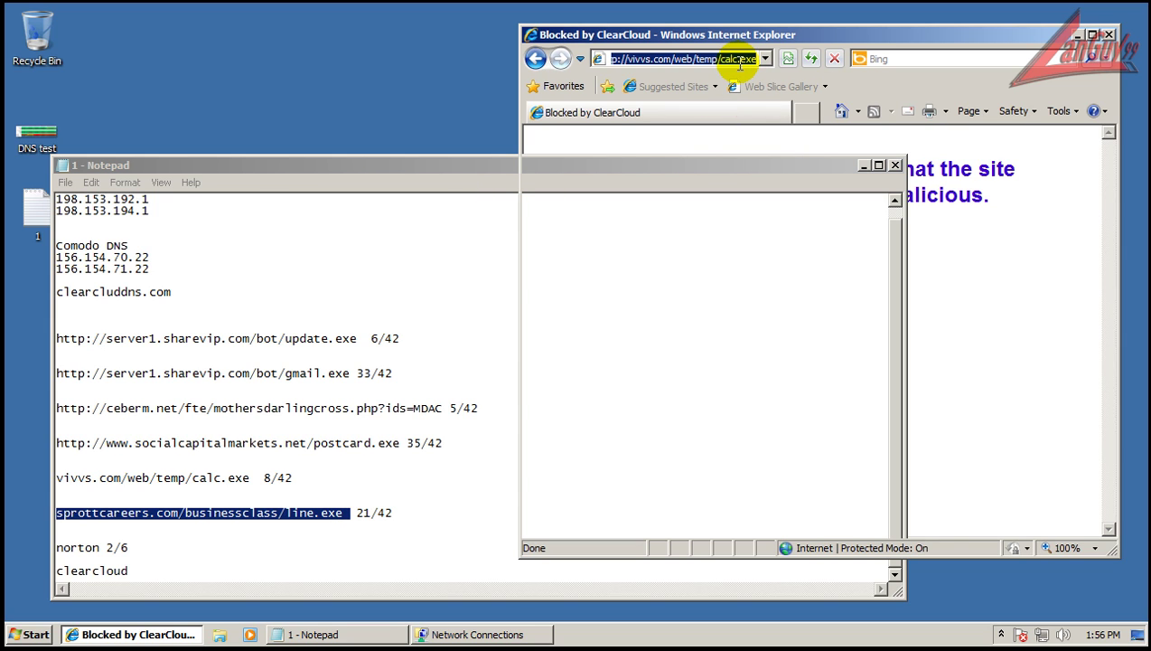
{"action": "key", "text": "ctrl+v"}
{"action": "key", "text": "Return"}
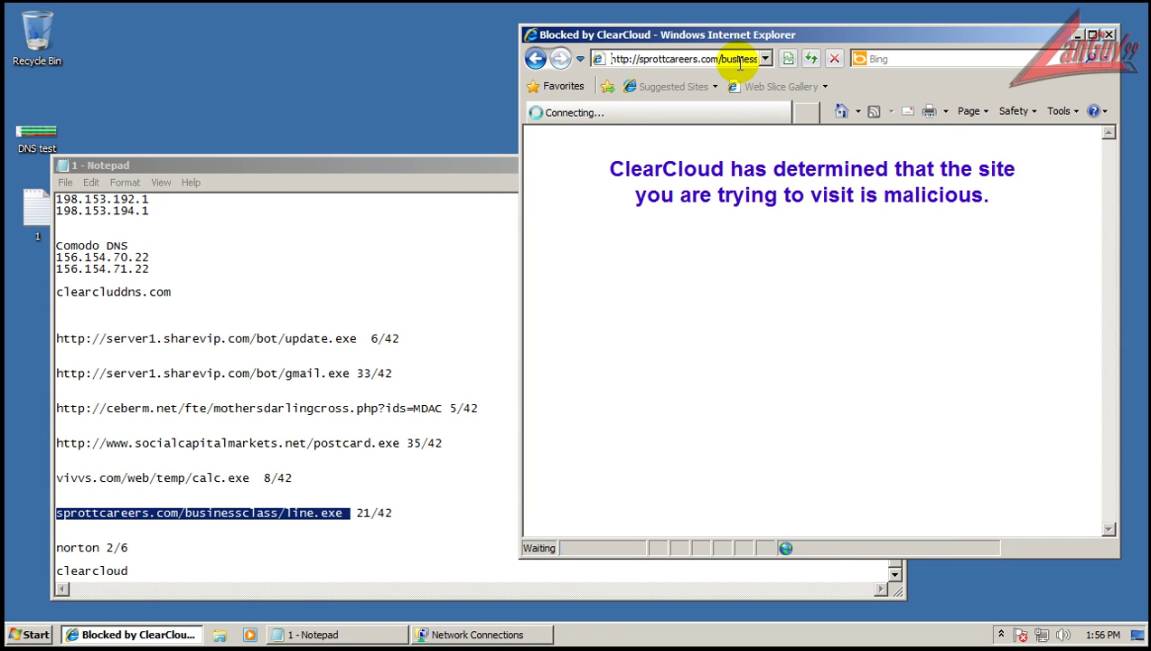
Dismiss the download warning, retest the update.exe URL and cancel its download.
{"action": "left_click", "coordinate": [709, 332]}
{"action": "left_click_drag", "start_coordinate": [365, 338], "coordinate": [355, 320]}
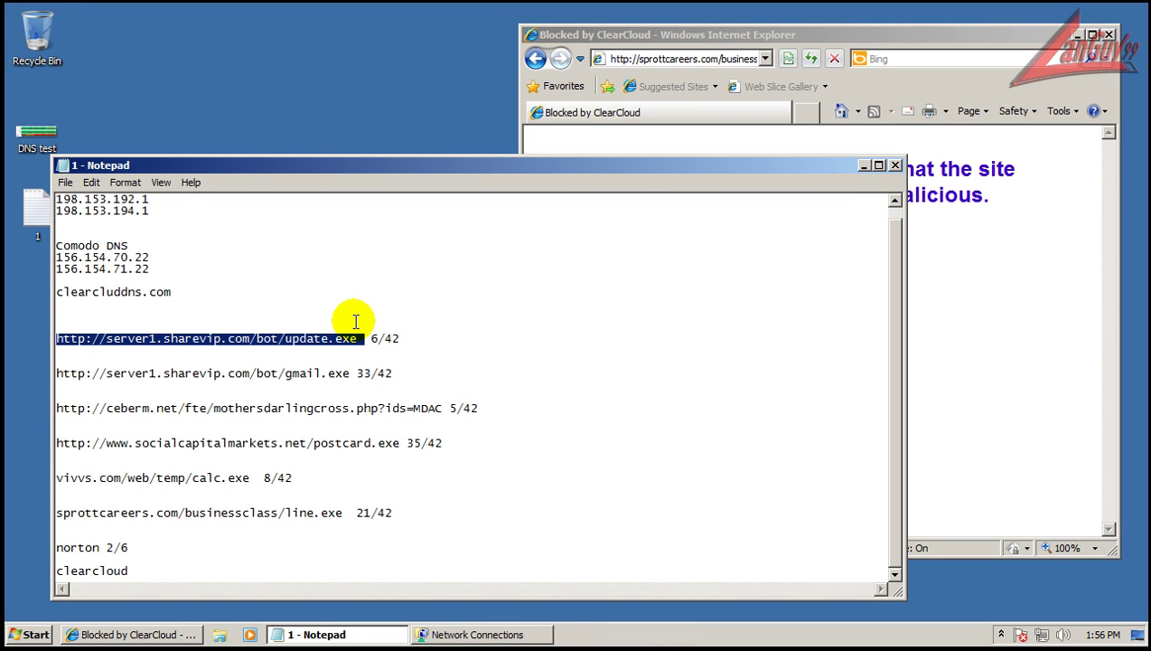
{"action": "key", "text": "ctrl+c"}
{"action": "left_click", "coordinate": [673, 59]}
{"action": "key", "text": "ctrl+v"}
{"action": "key", "text": "Return"}
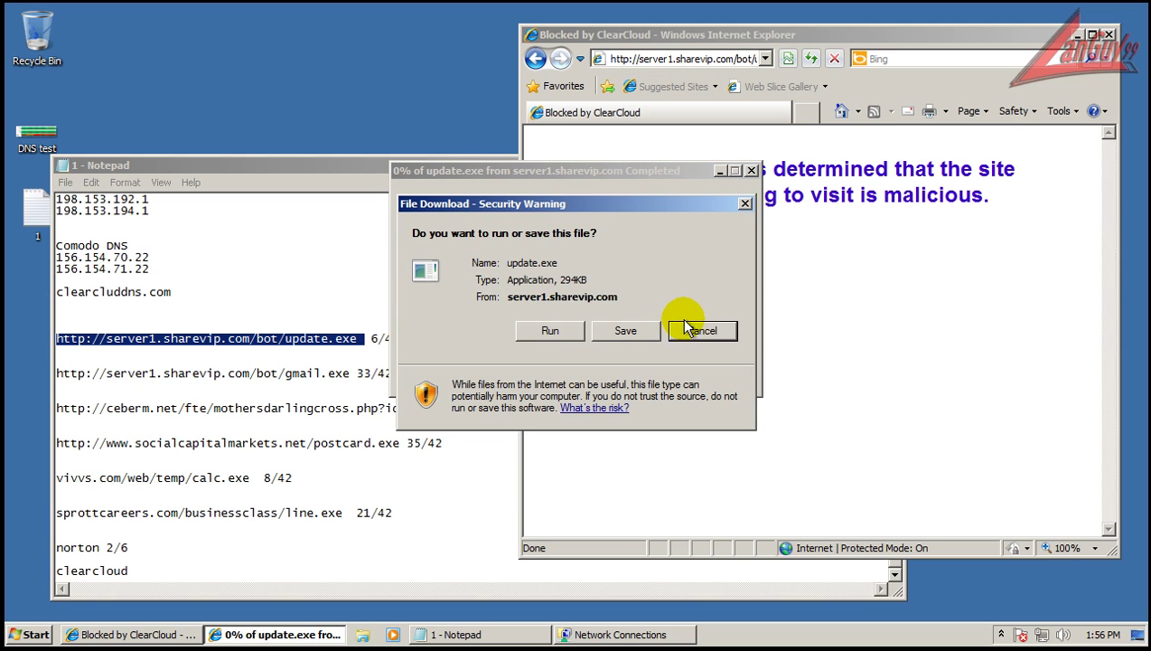
{"action": "left_click", "coordinate": [693, 330]}
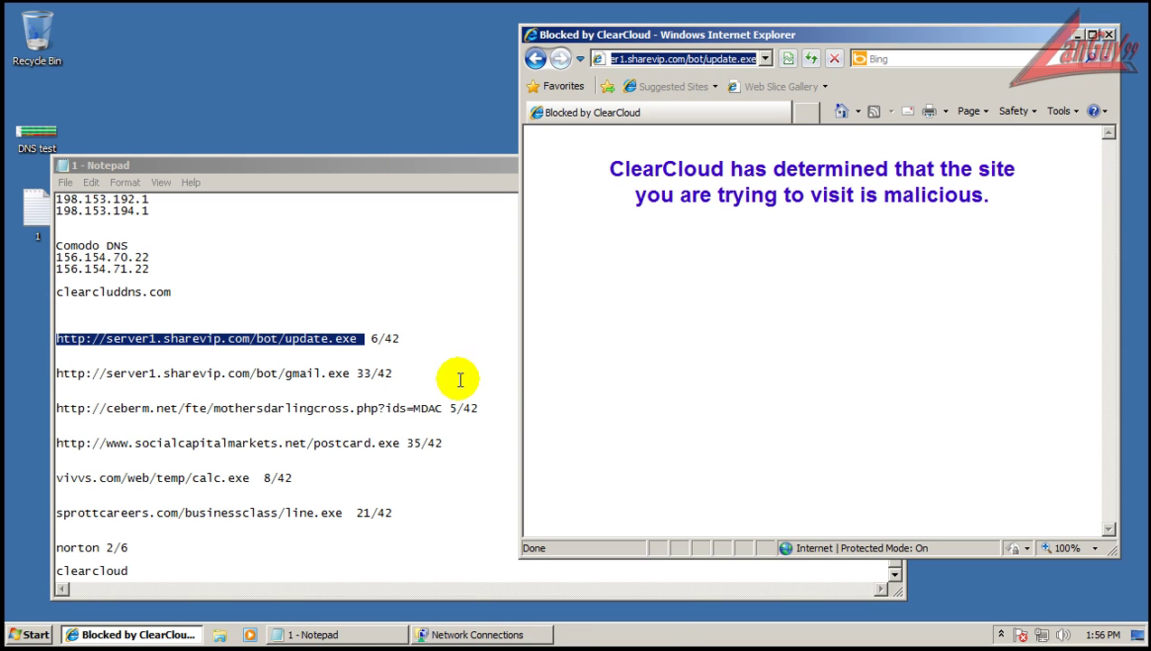
Record 'clearcloud 2/6' in the Notepad log and start a new line.
{"action": "left_click", "coordinate": [225, 555]}
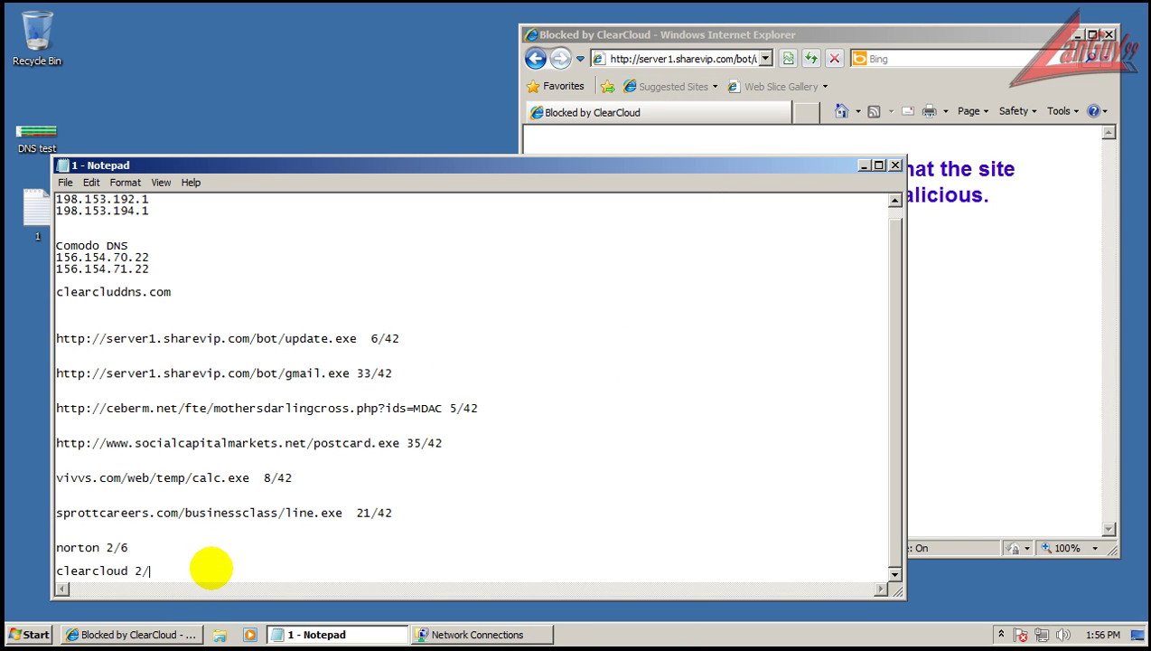
{"action": "type", "text": "clearcloud 2/6"}
{"action": "key", "text": "Return"}
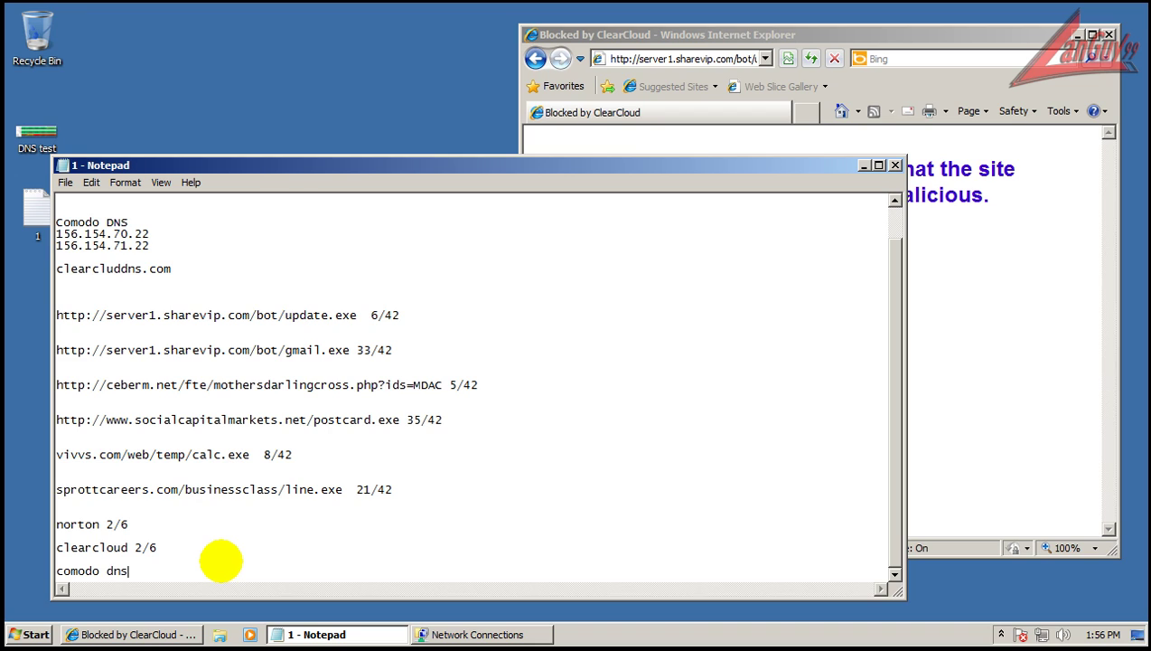
{"action": "left_click_drag", "start_coordinate": [180, 267], "coordinate": [63, 264]}
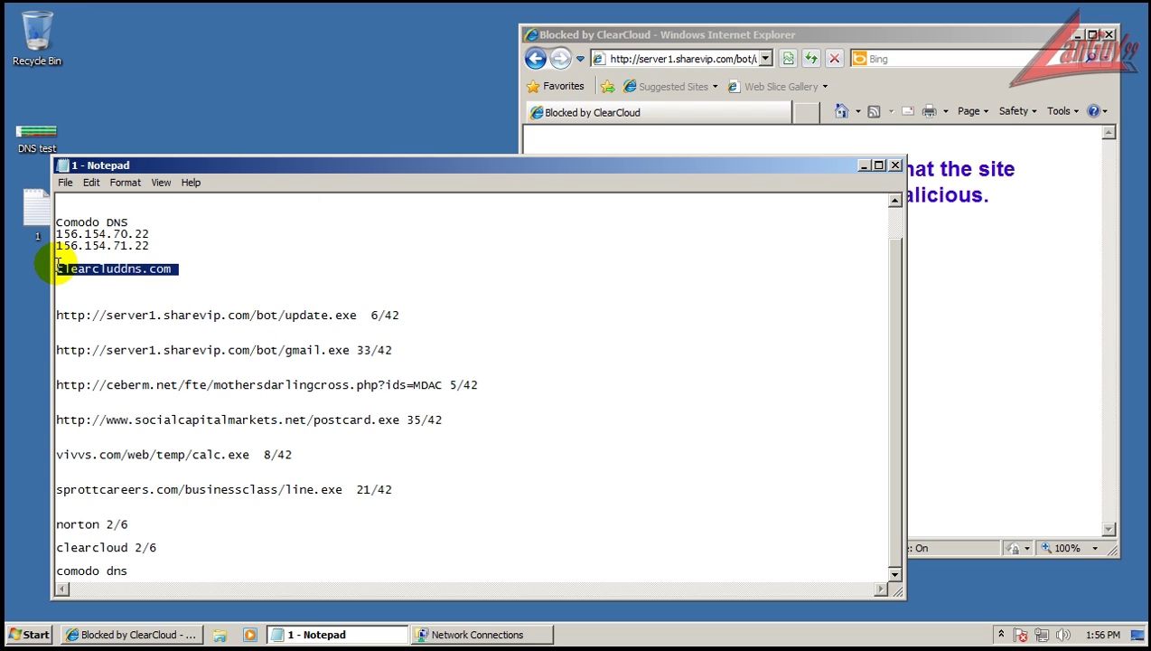
Undo the last edit on the comodo line and copy the clearcluddns.com address.
{"action": "right_click", "coordinate": [158, 264]}
{"action": "left_click", "coordinate": [162, 269]}
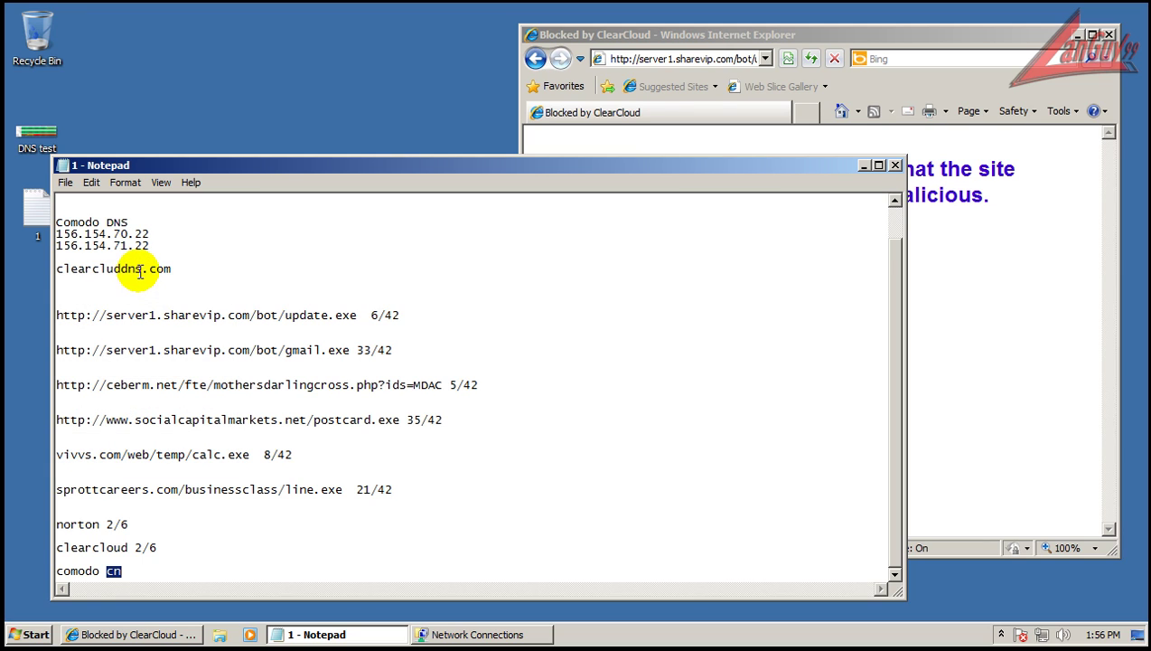
{"action": "double_click", "coordinate": [140, 268]}
{"action": "right_click", "coordinate": [140, 269]}
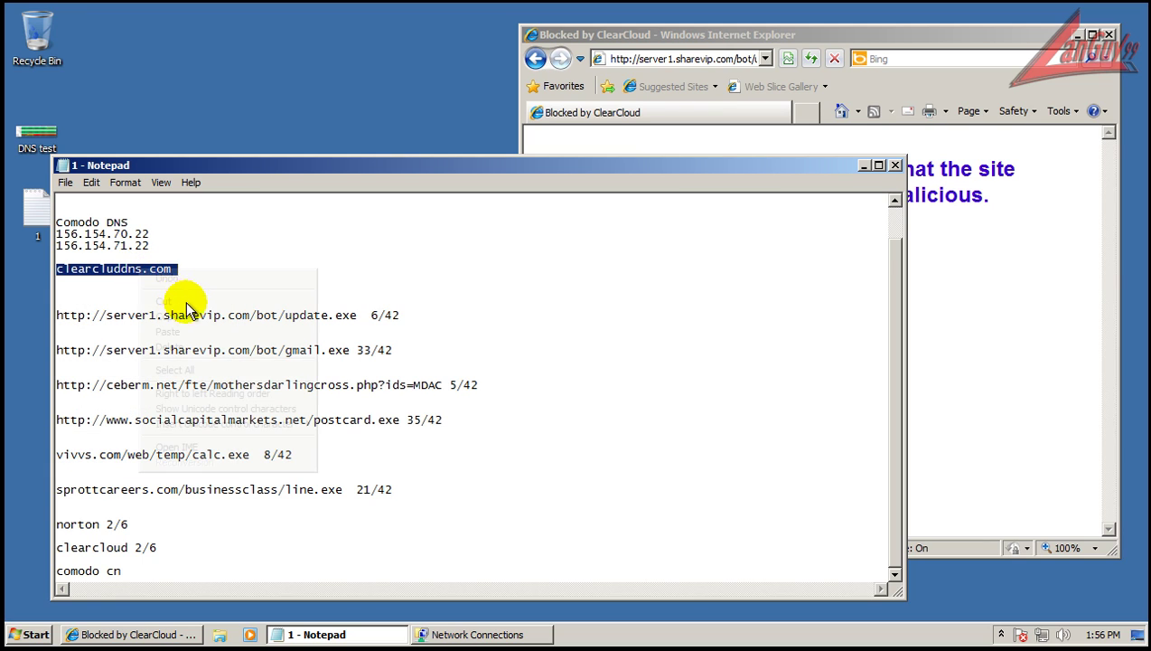
{"action": "left_click", "coordinate": [191, 316]}
Load the ClearCloud DNS site in Internet Explorer and widen the browser window.
{"action": "left_click", "coordinate": [714, 58]}
{"action": "right_click", "coordinate": [714, 58]}
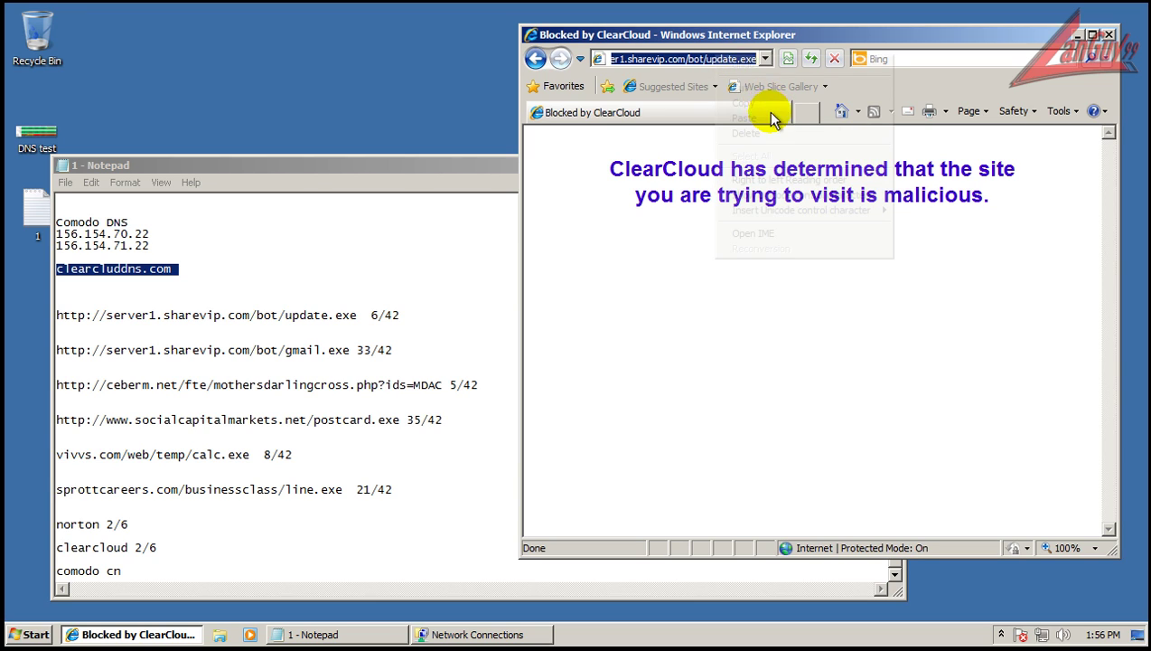
{"action": "left_click", "coordinate": [767, 118]}
{"action": "key", "text": "Return"}
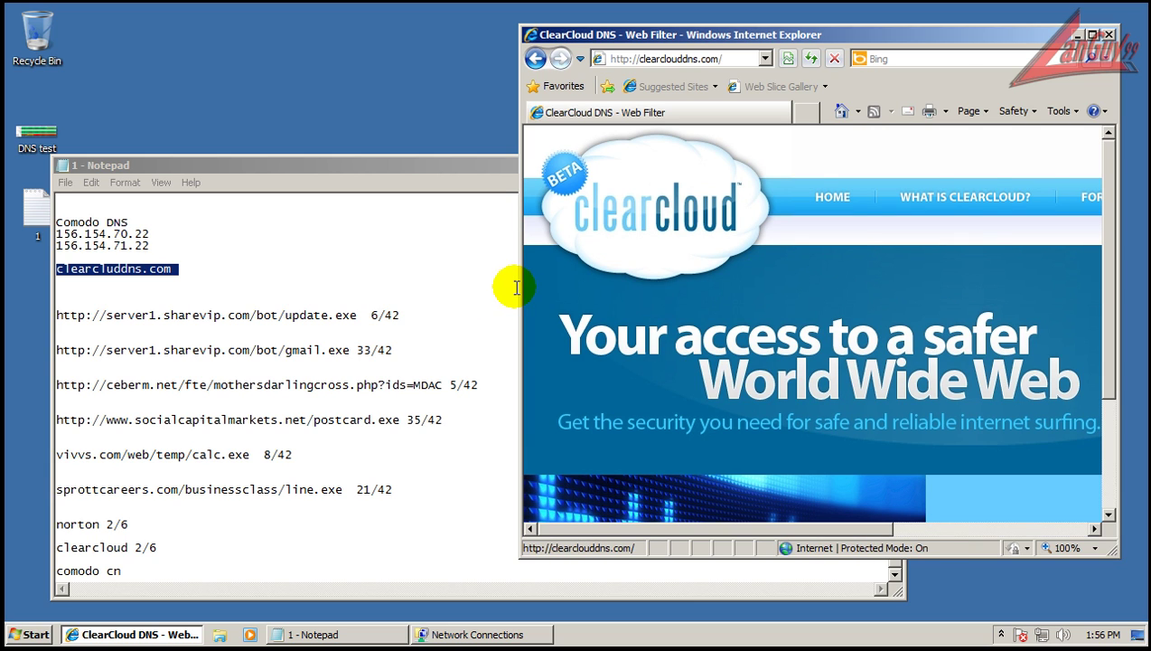
{"action": "left_click_drag", "start_coordinate": [521, 286], "coordinate": [488, 289]}
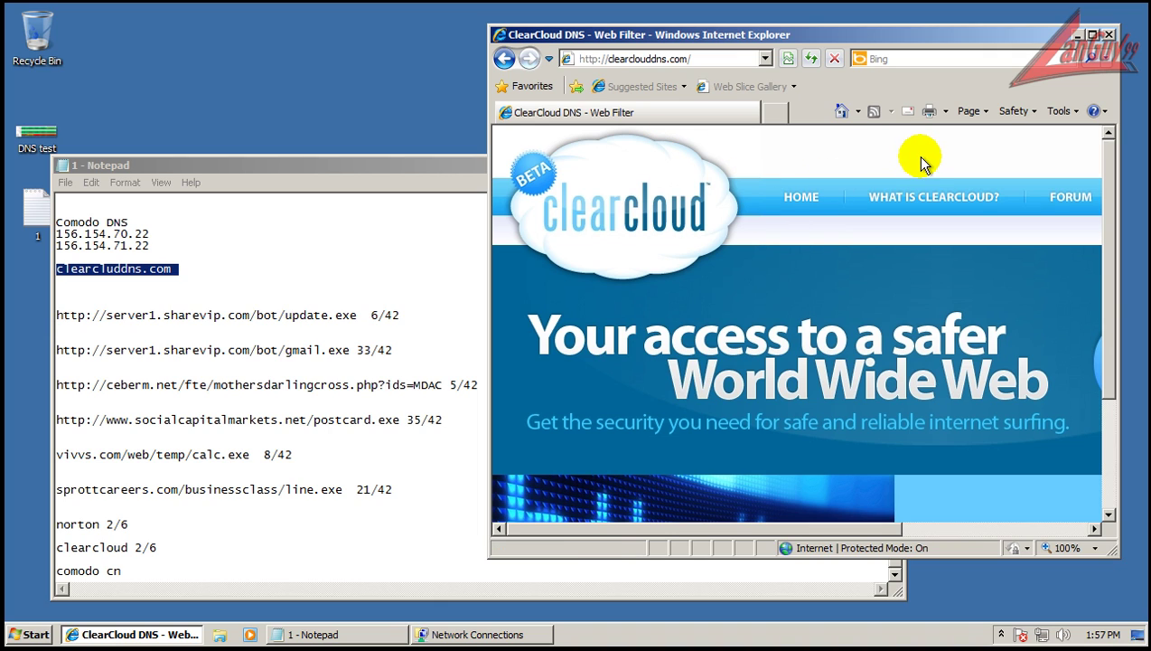
Close the browser, then apply Comodo DNS 156.154.70.22 and 156.154.71.22 to the adapter.
{"action": "left_click", "coordinate": [1110, 36]}
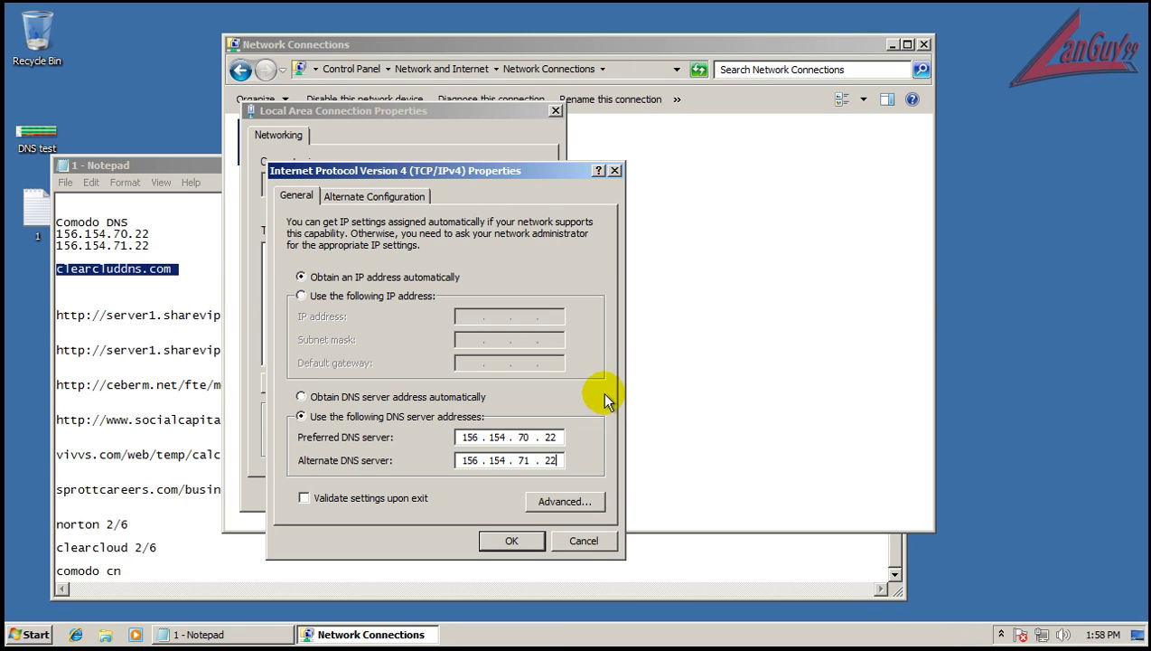
{"action": "left_click", "coordinate": [514, 540]}
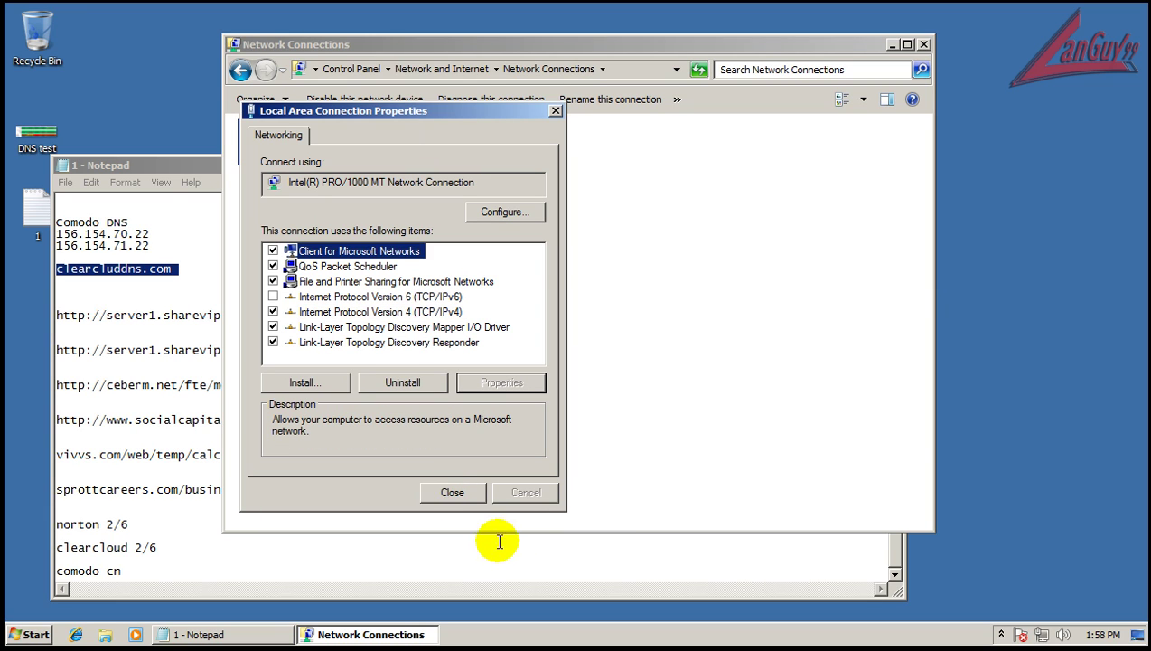
{"action": "left_click", "coordinate": [452, 492]}
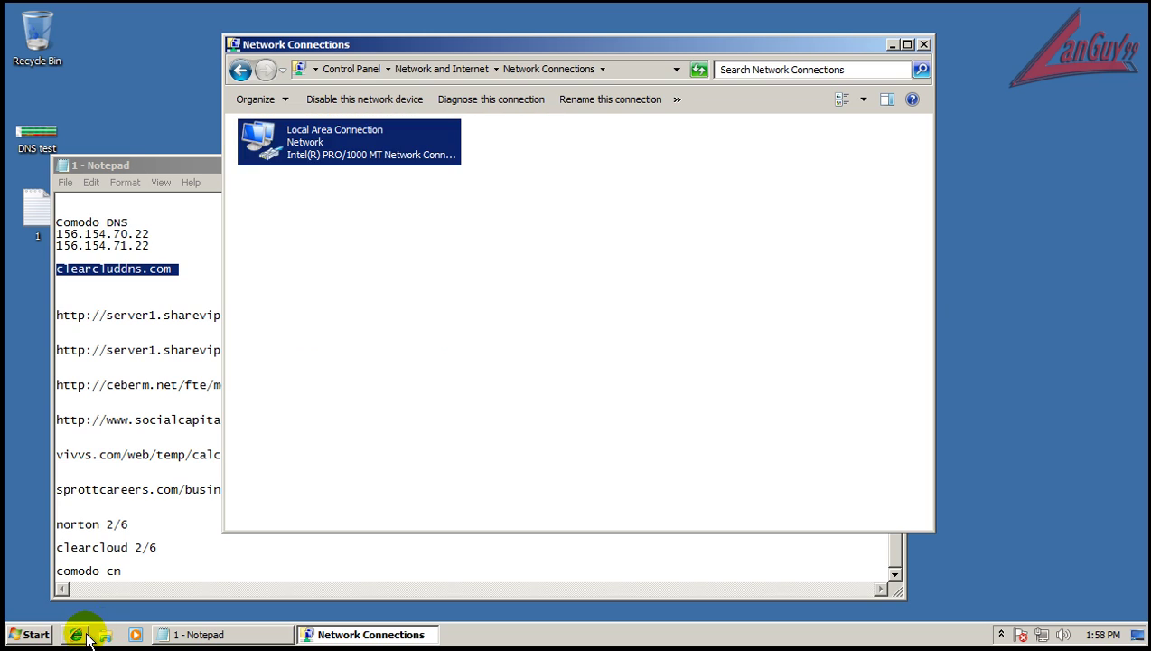
Relaunch Internet Explorer, close Network Connections and correct the log line to 'comodo dns'.
{"action": "left_click", "coordinate": [76, 635]}
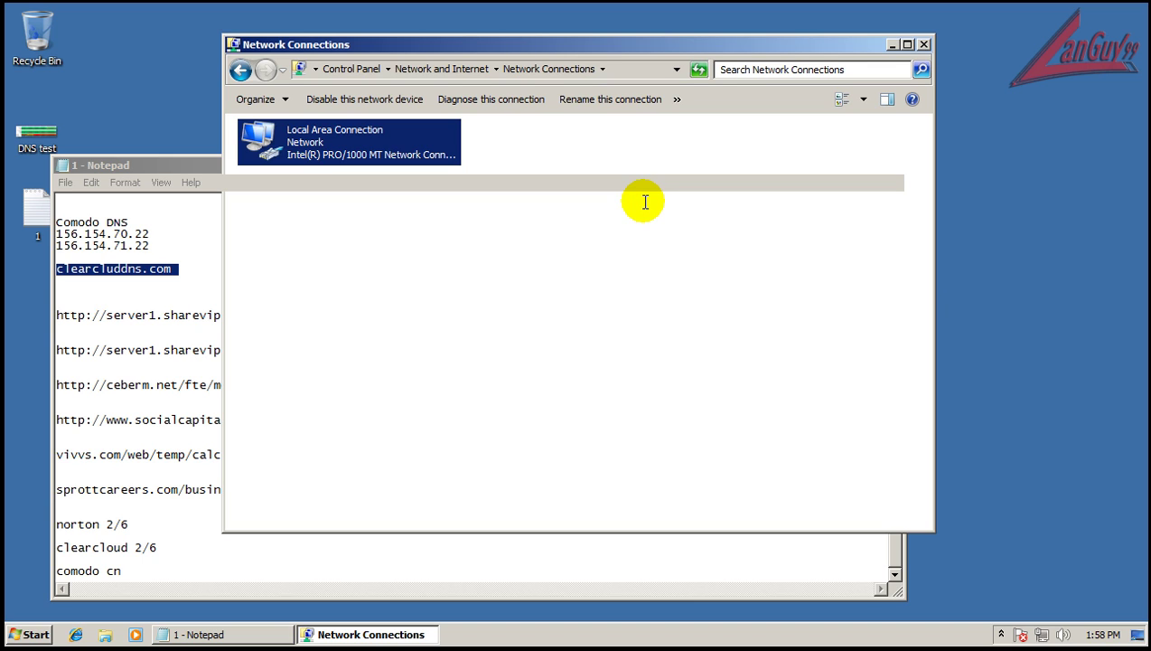
{"action": "left_click", "coordinate": [290, 538]}
{"action": "left_click", "coordinate": [133, 575]}
{"action": "key", "text": "BackSpace"}
{"action": "key", "text": "BackSpace"}
{"action": "type", "text": "dns"}
Load the update.exe URL under Comodo DNS and cancel its download.
{"action": "left_click", "coordinate": [807, 37]}
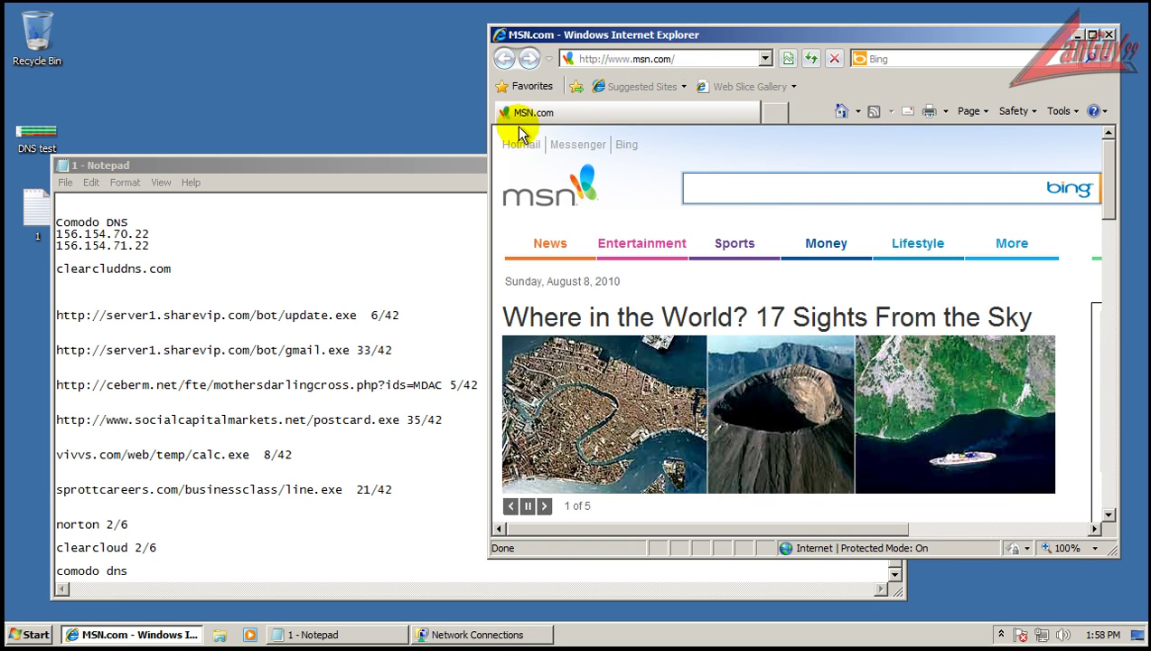
{"action": "double_click", "coordinate": [359, 307]}
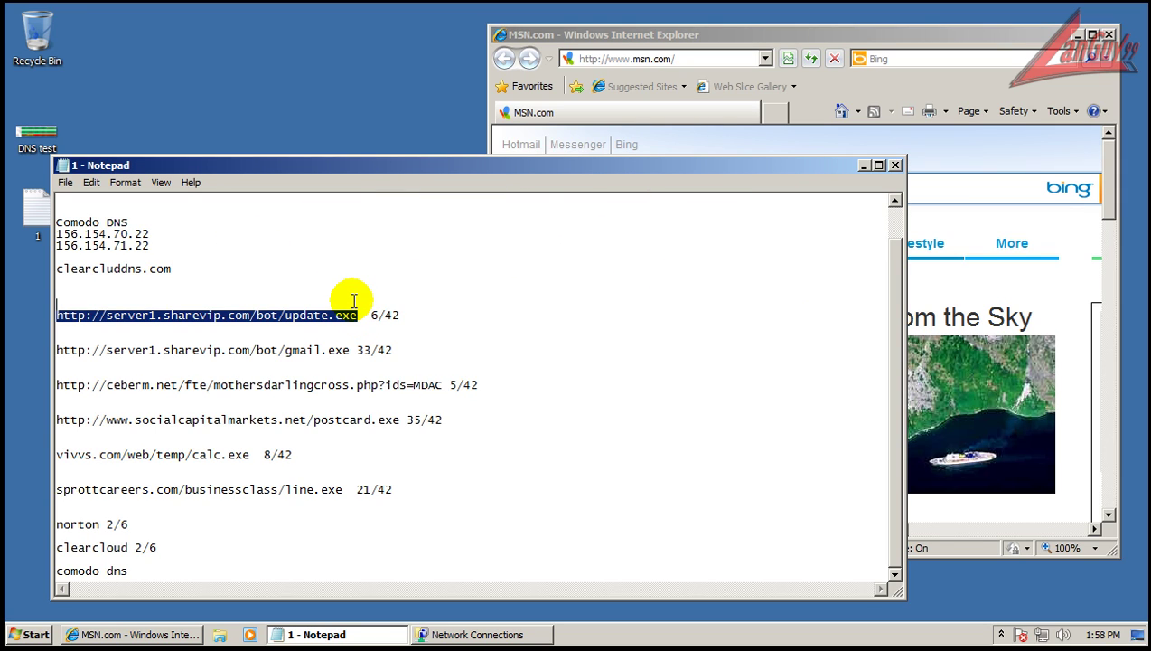
{"action": "left_click", "coordinate": [676, 34]}
{"action": "left_click", "coordinate": [675, 59]}
{"action": "key", "text": "ctrl+v"}
{"action": "key", "text": "Return"}
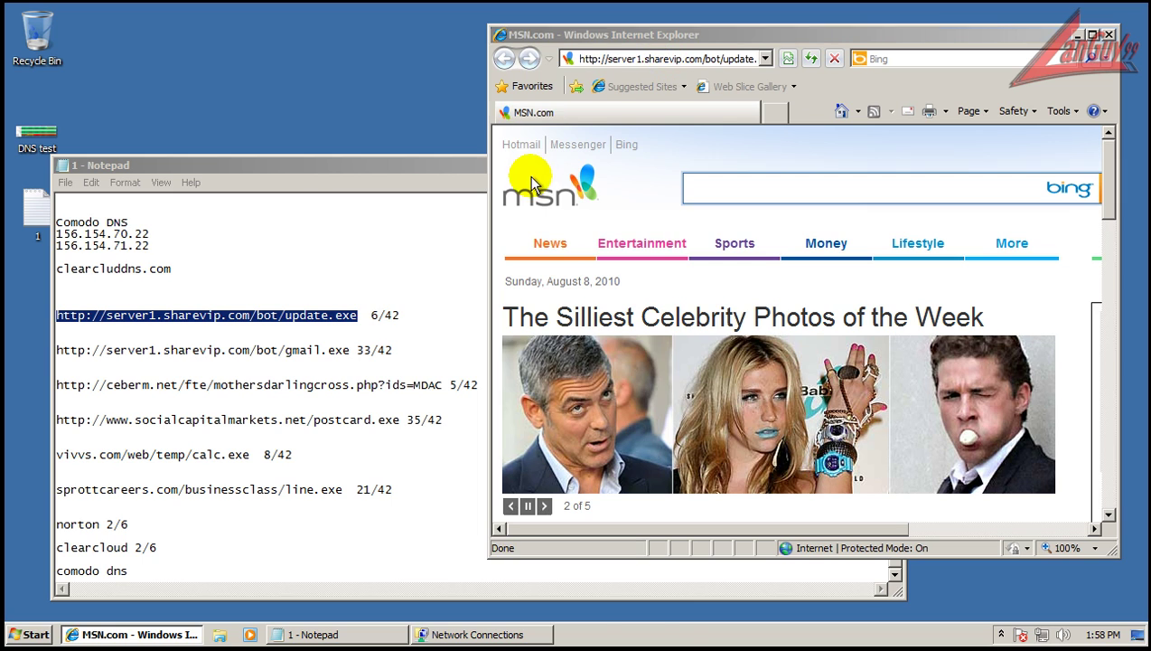
{"action": "left_click", "coordinate": [701, 332]}
Load the gmail.exe URL under Comodo DNS and cancel its download.
{"action": "double_click", "coordinate": [339, 350]}
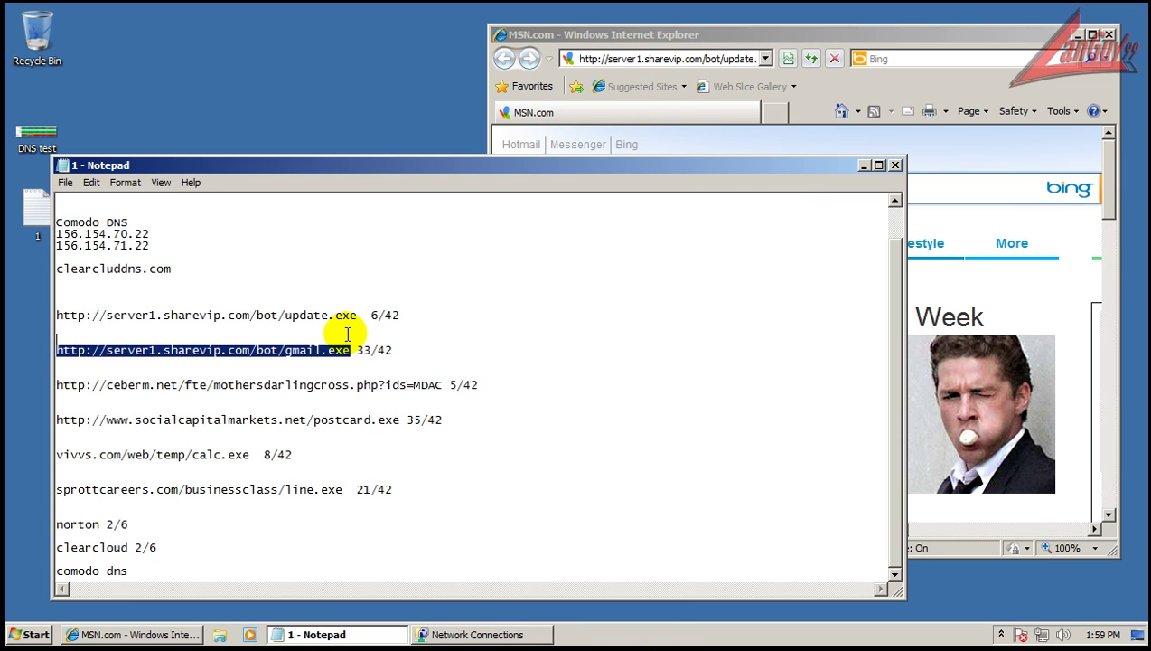
{"action": "left_click", "coordinate": [690, 59]}
{"action": "left_click", "coordinate": [691, 60]}
{"action": "key", "text": "ctrl+v"}
{"action": "key", "text": "Return"}
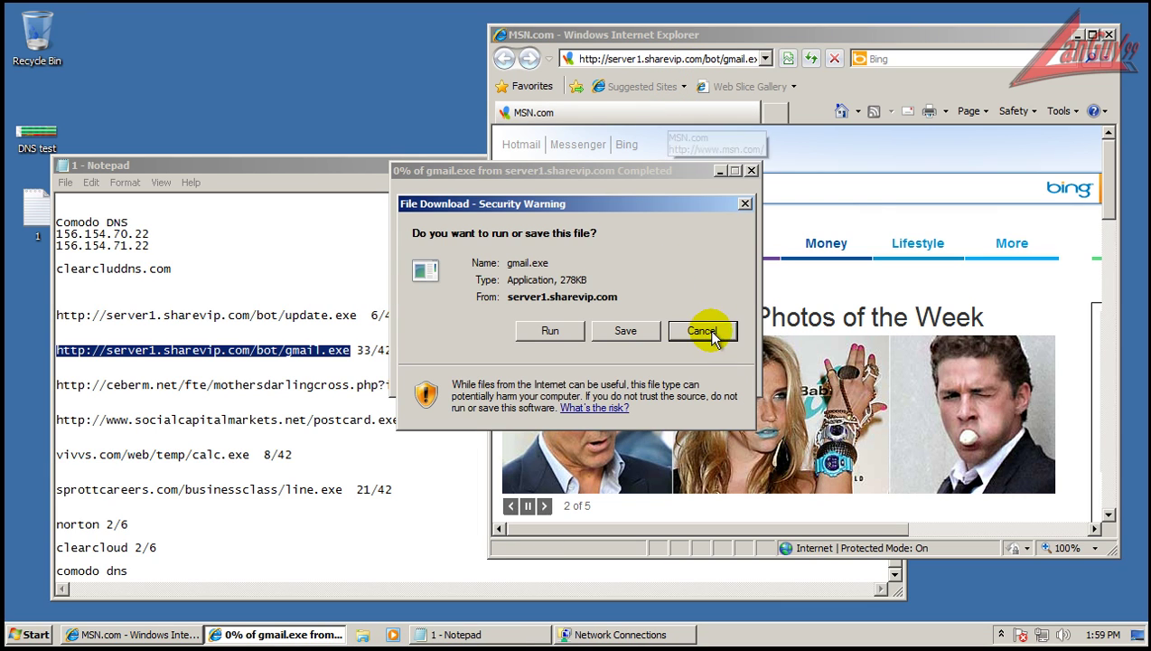
{"action": "left_click", "coordinate": [701, 331]}
Copy the ceberm.net URL from the log and load it in the browser.
{"action": "left_click", "coordinate": [442, 386]}
{"action": "key", "text": "shift+Home"}
{"action": "left_click", "coordinate": [654, 64]}
{"action": "left_click", "coordinate": [654, 58]}
{"action": "key", "text": "ctrl+v"}
{"action": "key", "text": "Return"}
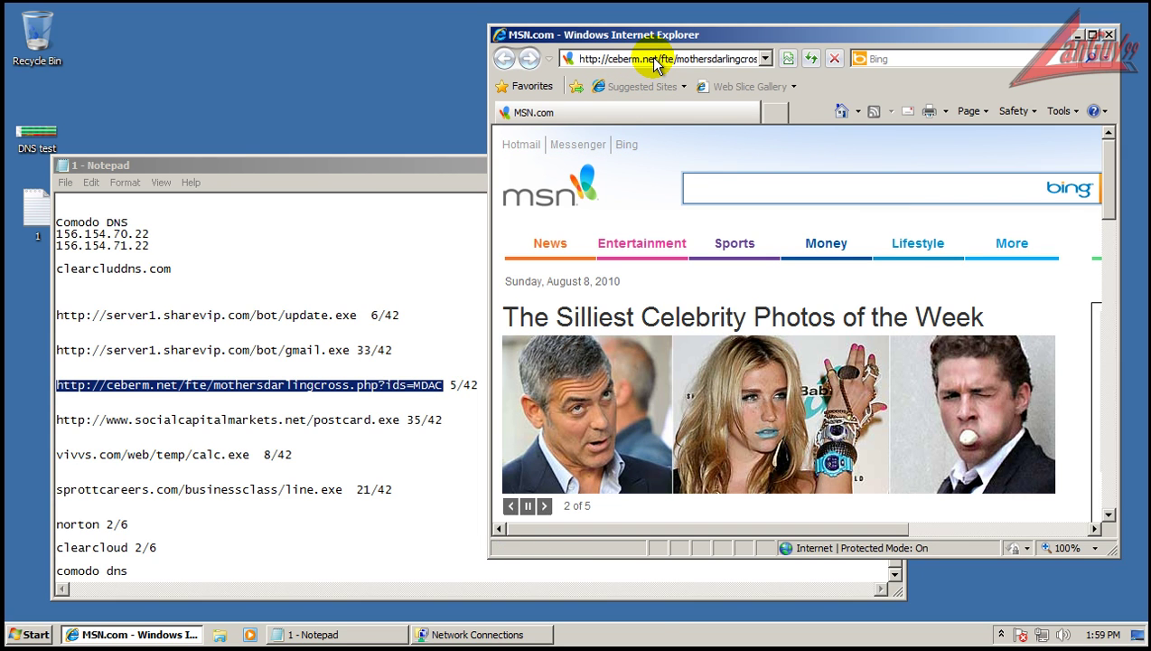
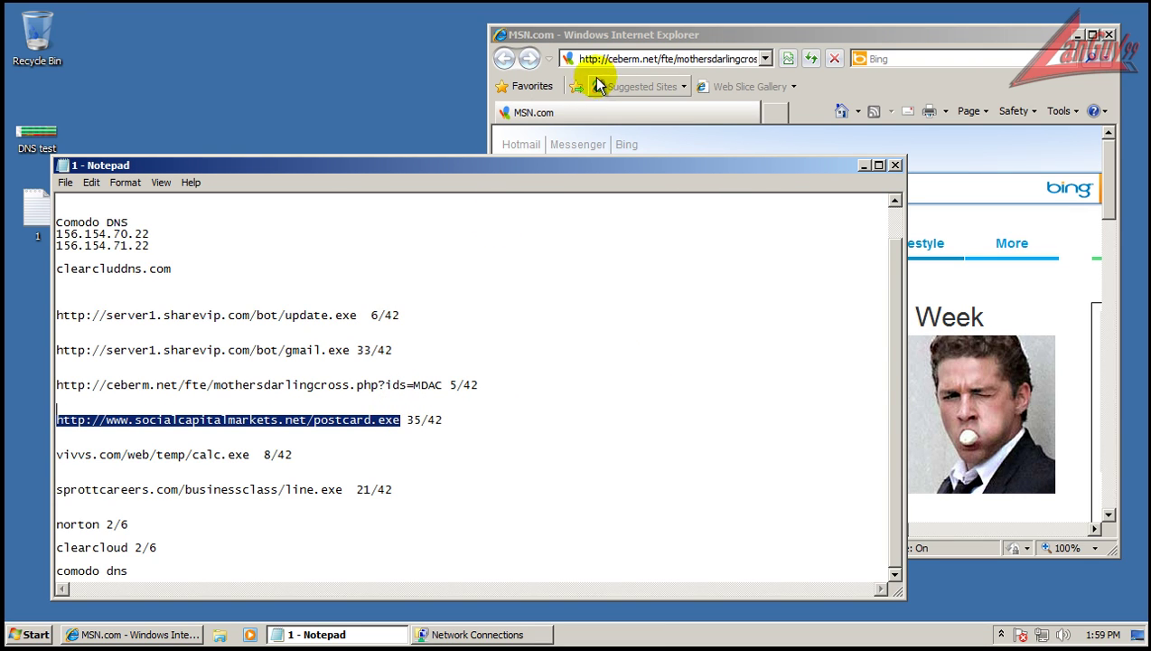
Load the postcard.exe and calc.exe malware links in IE and cancel both downloads.
{"action": "left_click", "coordinate": [631, 59]}
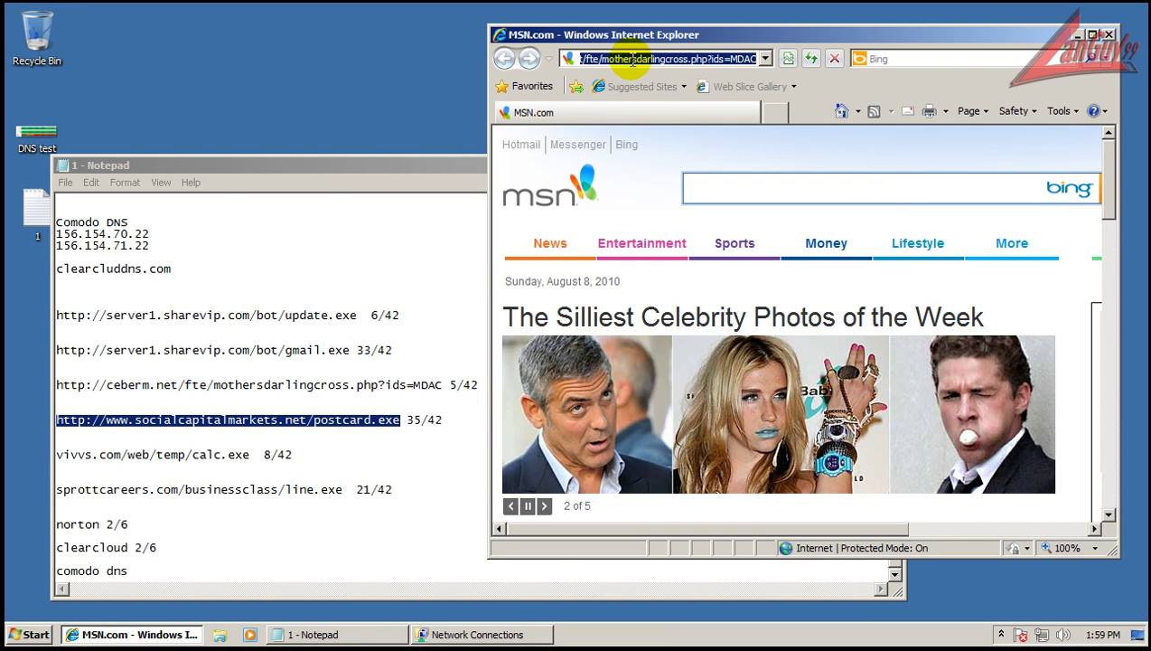
{"action": "type", "text": "http://www.socialcapitalmarkets.net/postcard.exe"}
{"action": "key", "text": "Return"}
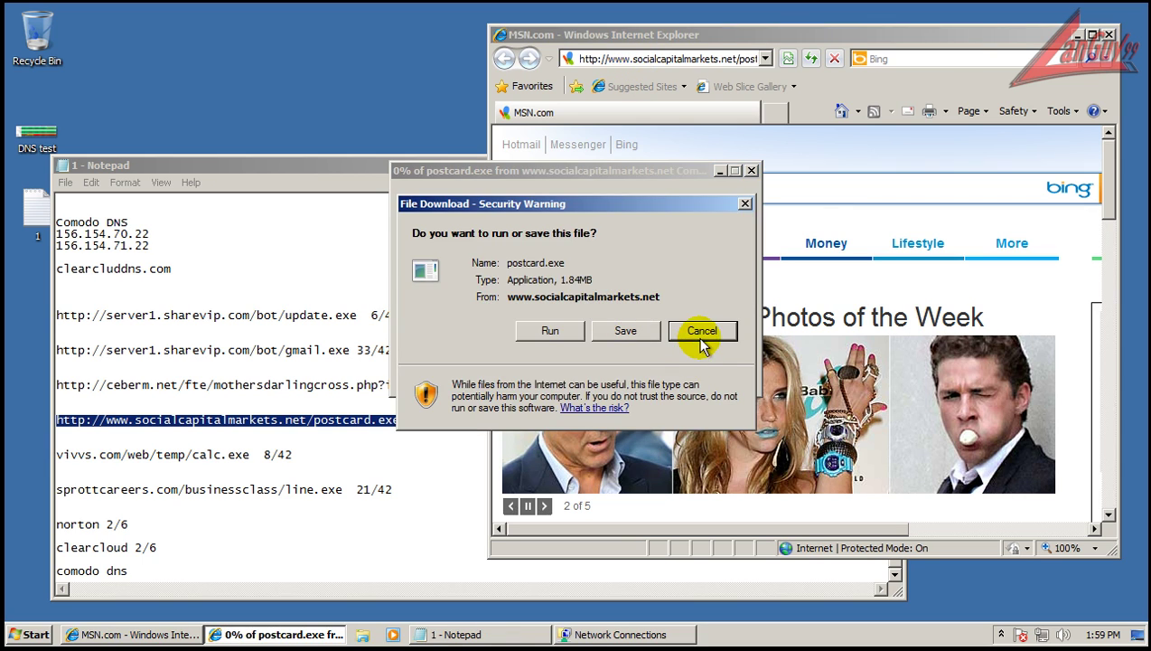
{"action": "left_click", "coordinate": [703, 332]}
{"action": "left_click", "coordinate": [258, 452]}
{"action": "key", "text": "shift+Home"}
{"action": "key", "text": "ctrl+c"}
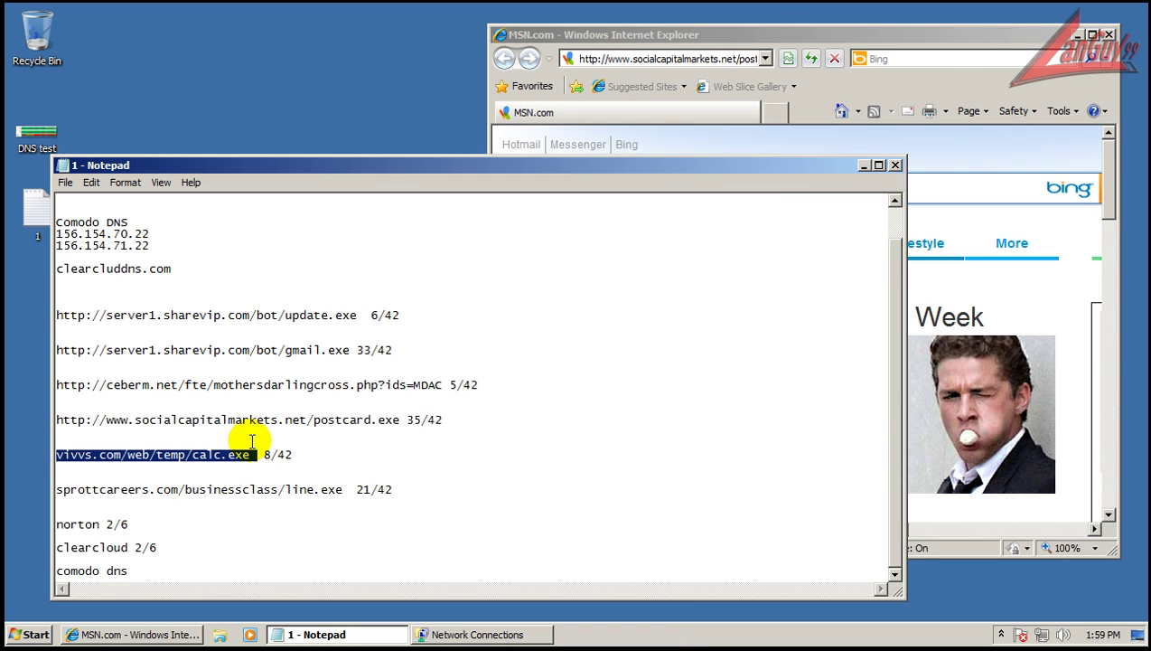
{"action": "left_click", "coordinate": [666, 59]}
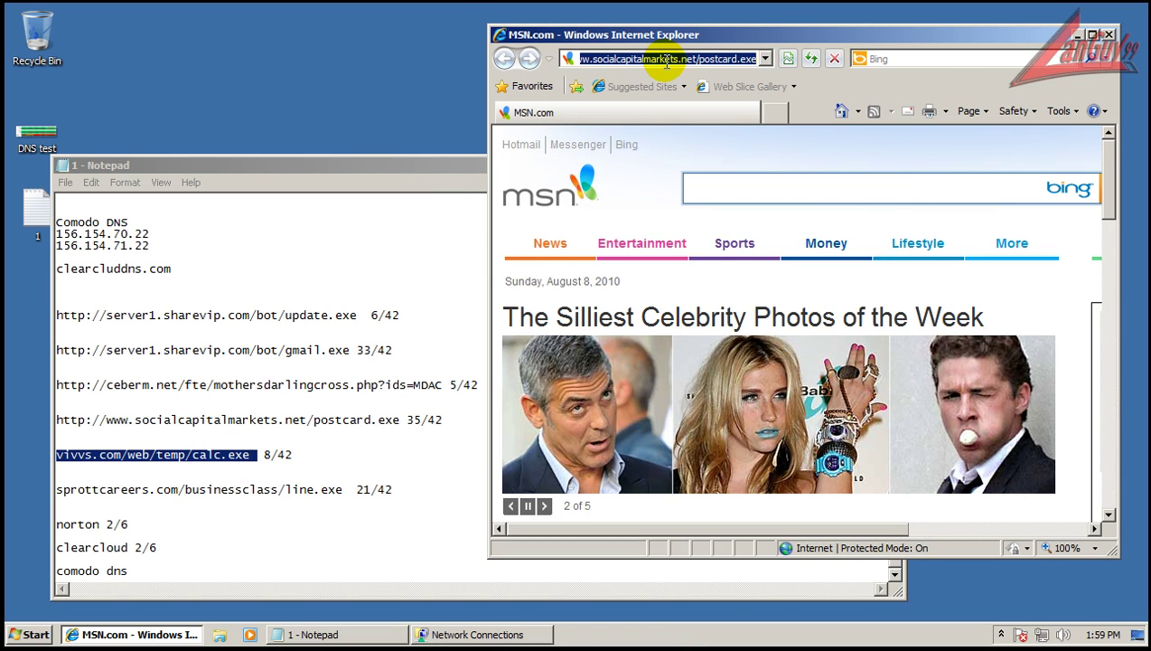
{"action": "key", "text": "ctrl+v"}
{"action": "key", "text": "Return"}
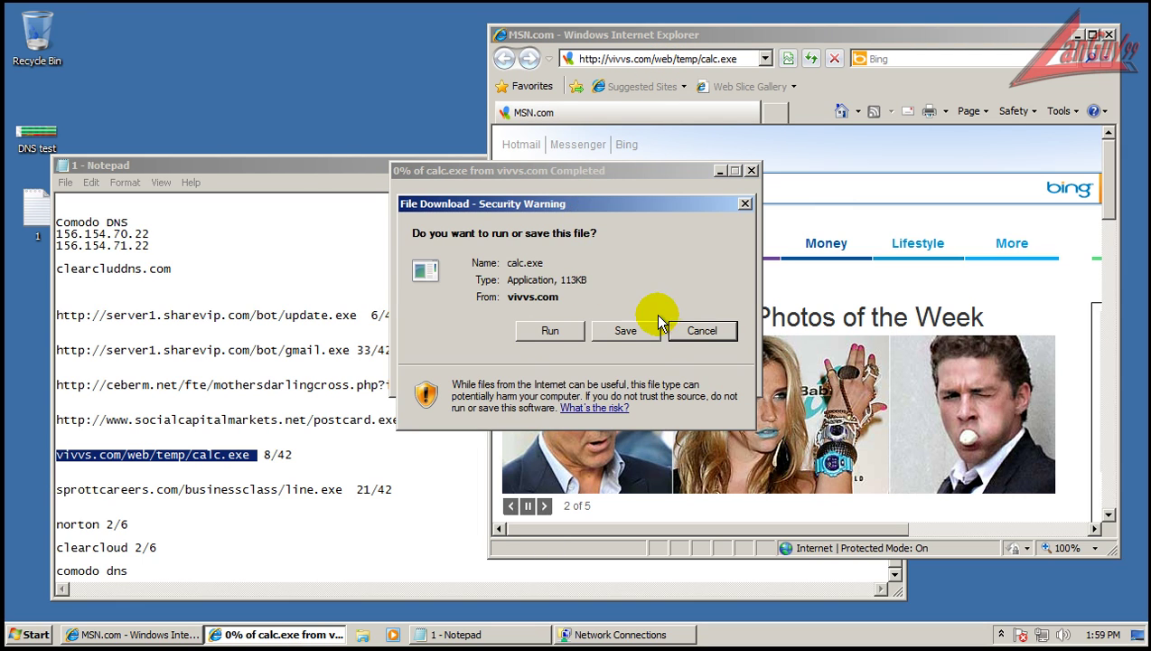
{"action": "left_click", "coordinate": [701, 330]}
Load the line.exe malware link, cancel its download, and move to the 'comodo dns' tally line.
{"action": "left_click", "coordinate": [343, 489]}
{"action": "key", "text": "shift+Home"}
{"action": "key", "text": "ctrl+c"}
{"action": "left_click", "coordinate": [669, 58]}
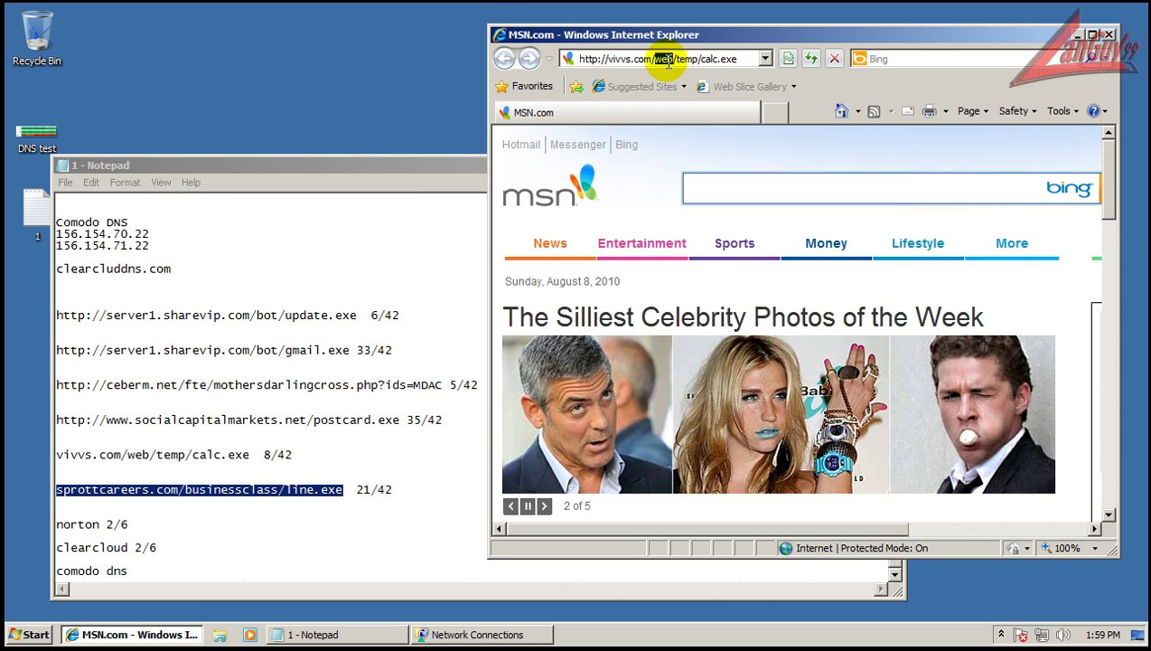
{"action": "left_click", "coordinate": [668, 59]}
{"action": "key", "text": "ctrl+v"}
{"action": "key", "text": "Return"}
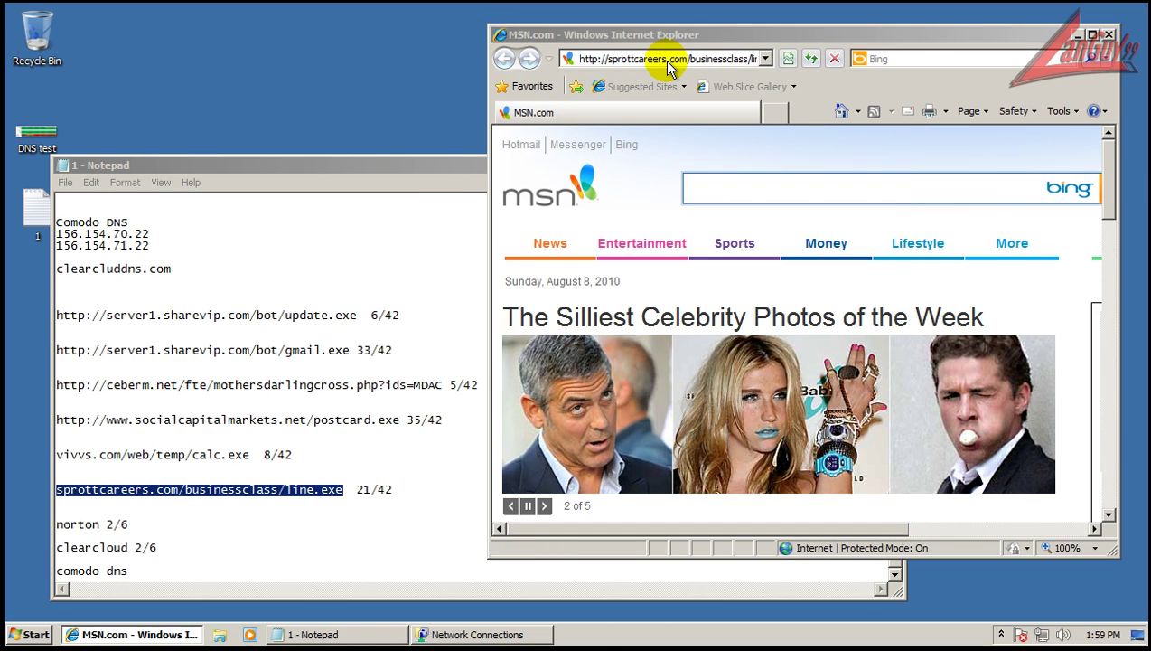
{"action": "left_click", "coordinate": [701, 331]}
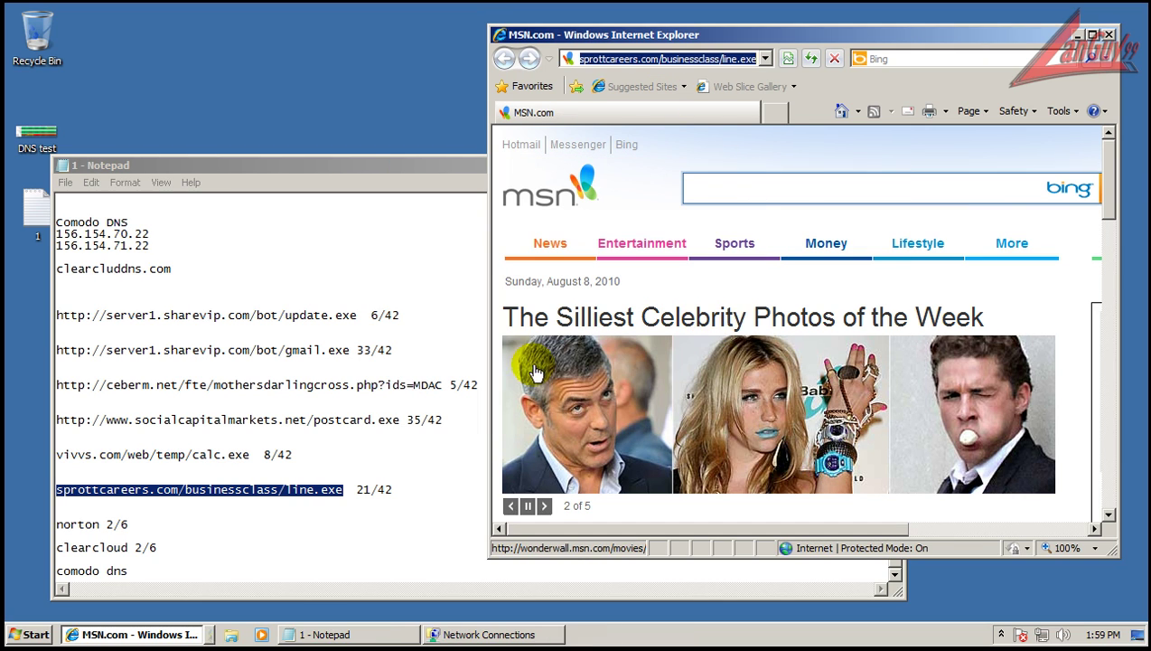
{"action": "left_click", "coordinate": [266, 577]}
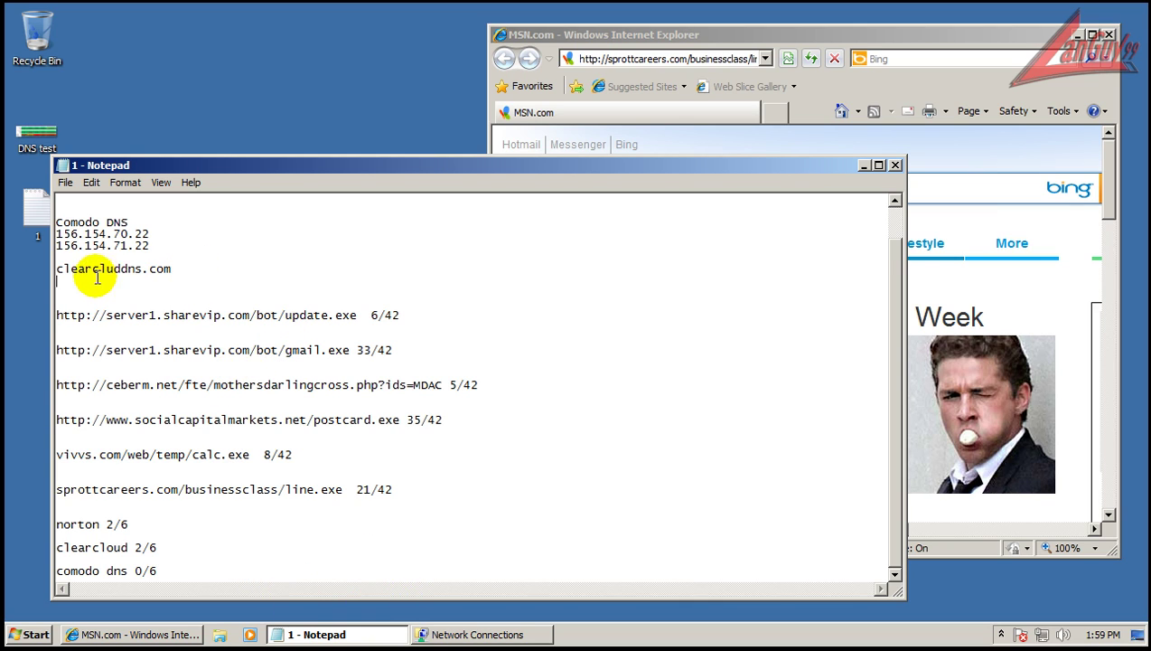
Copy the misspelled domain clearcluddns.com from the notes and load it in Internet Explorer.
{"action": "double_click", "coordinate": [61, 268]}
{"action": "left_click_drag", "start_coordinate": [56, 268], "coordinate": [186, 273]}
{"action": "key", "text": "ctrl+c"}
{"action": "left_click", "coordinate": [661, 58]}
{"action": "left_click", "coordinate": [661, 58]}
{"action": "key", "text": "ctrl+v"}
{"action": "key", "text": "Return"}
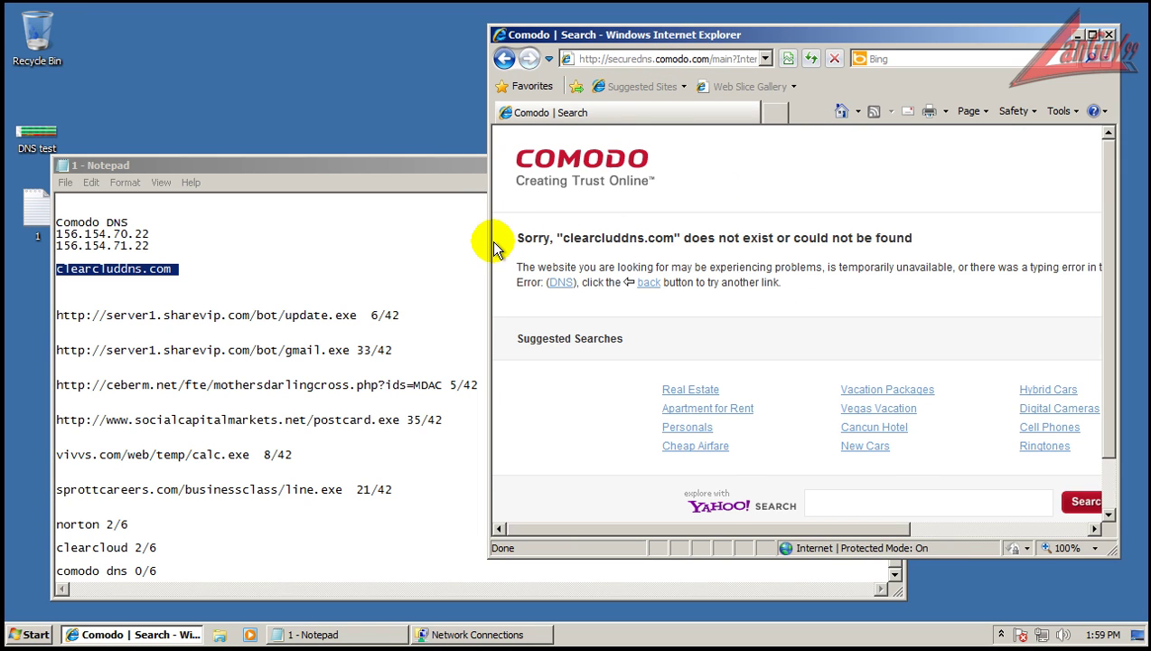
Widen the browser and scroll through Comodo's 'could not be found' page with suggested searches.
{"action": "left_click_drag", "start_coordinate": [488, 247], "coordinate": [283, 251]}
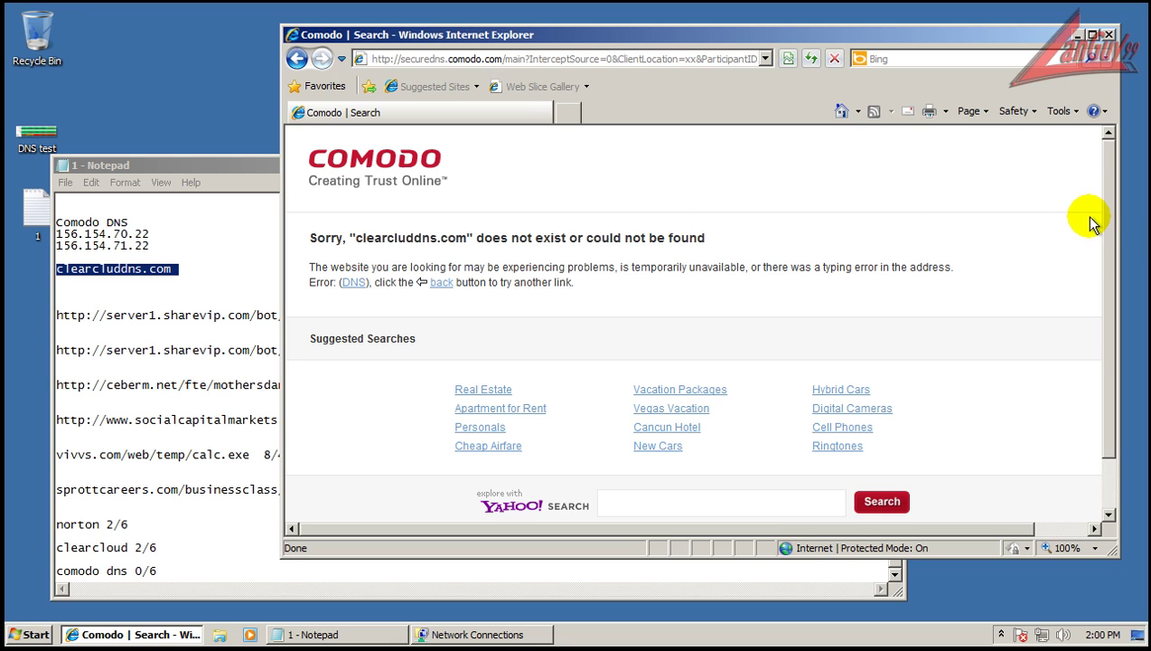
{"action": "mouse_move", "coordinate": [1109, 253]}
{"action": "left_mouse_down"}
{"action": "mouse_move", "coordinate": [1127, 303]}
{"action": "mouse_move", "coordinate": [1104, 244]}
{"action": "left_mouse_up"}
{"action": "scroll", "coordinate": [740, 282], "scroll_direction": "down", "scroll_amount": 2}
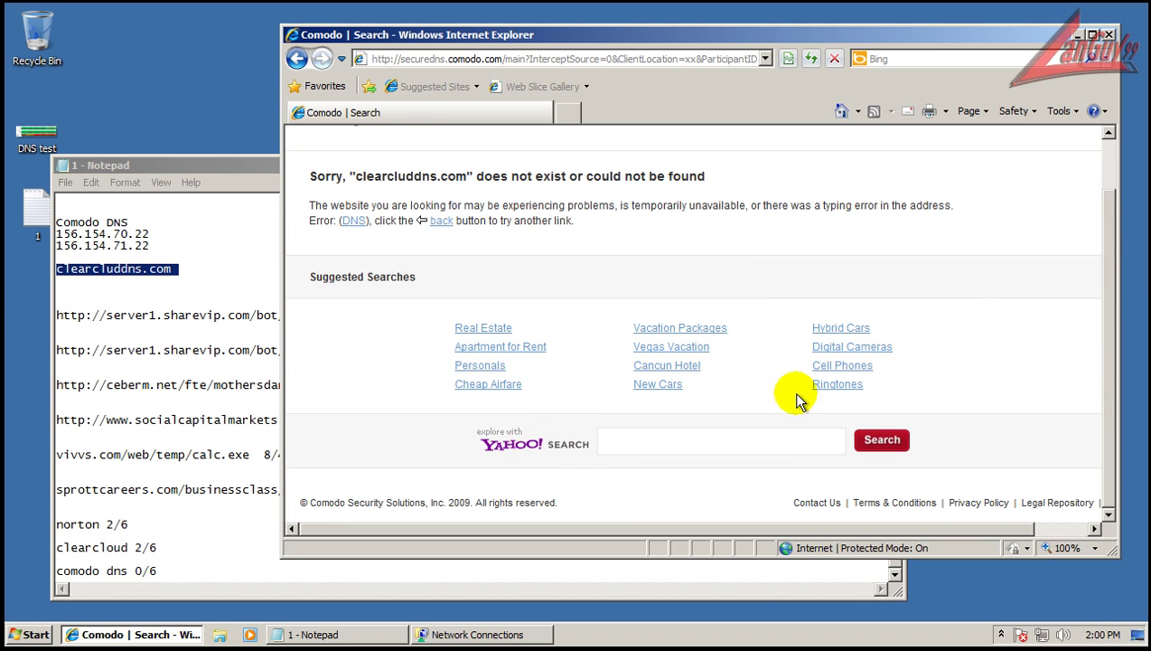
{"action": "scroll", "coordinate": [970, 307], "scroll_direction": "up", "scroll_amount": 1}
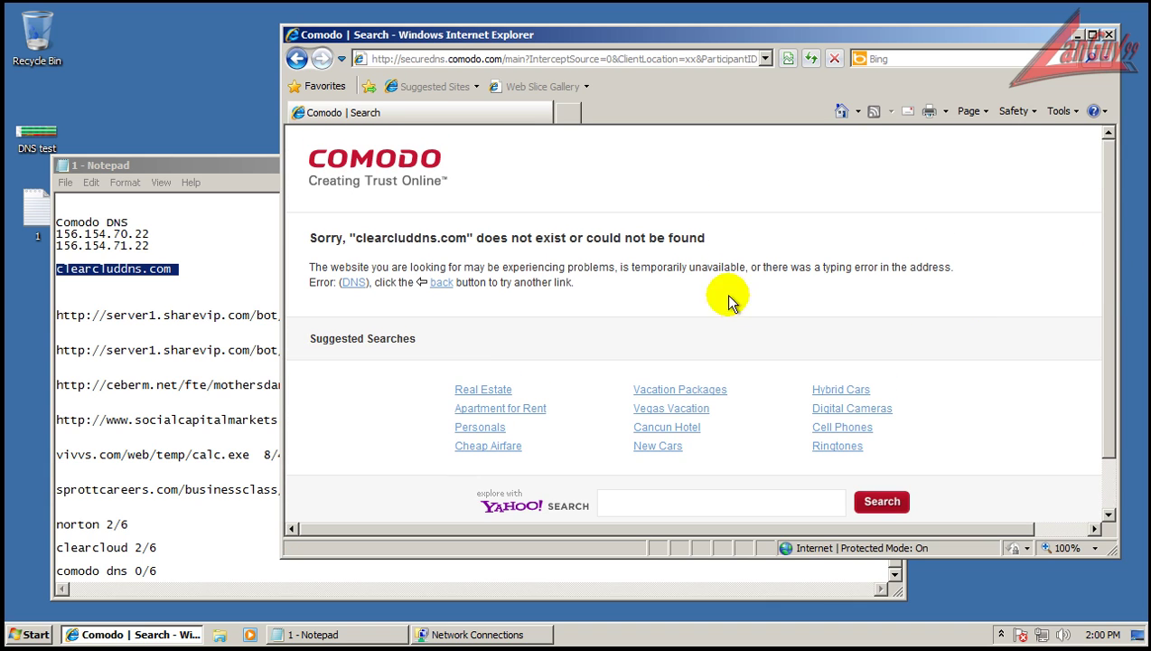
{"action": "scroll", "coordinate": [637, 283], "scroll_direction": "down", "scroll_amount": 1}
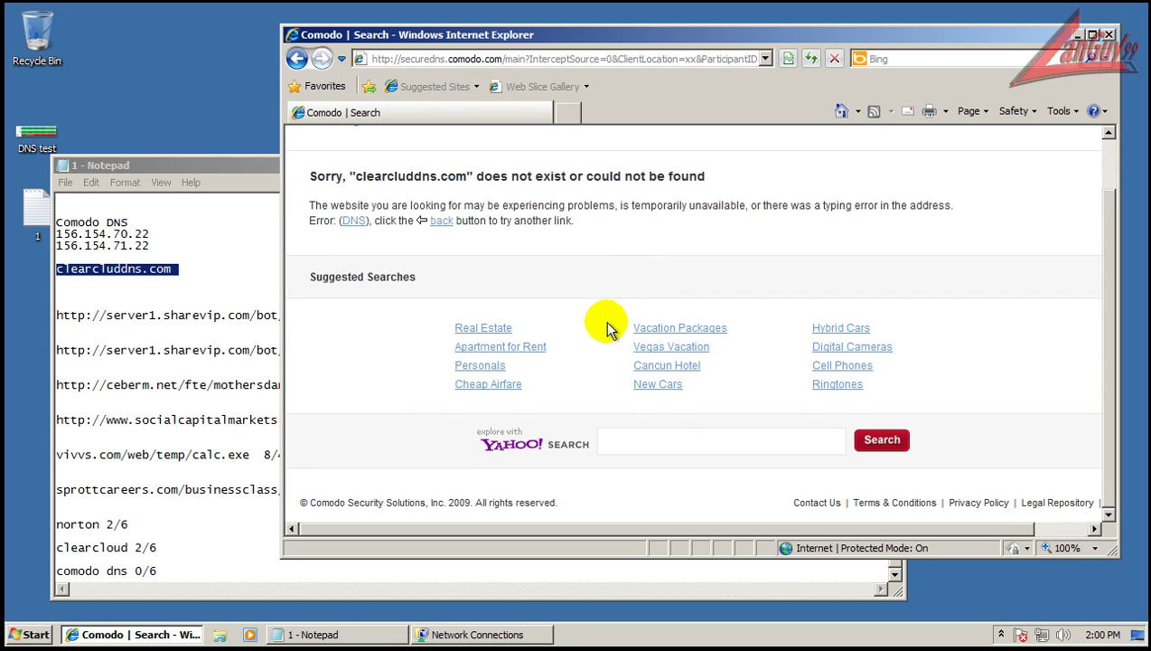
{"action": "scroll", "coordinate": [606, 328], "scroll_direction": "up", "scroll_amount": 1}
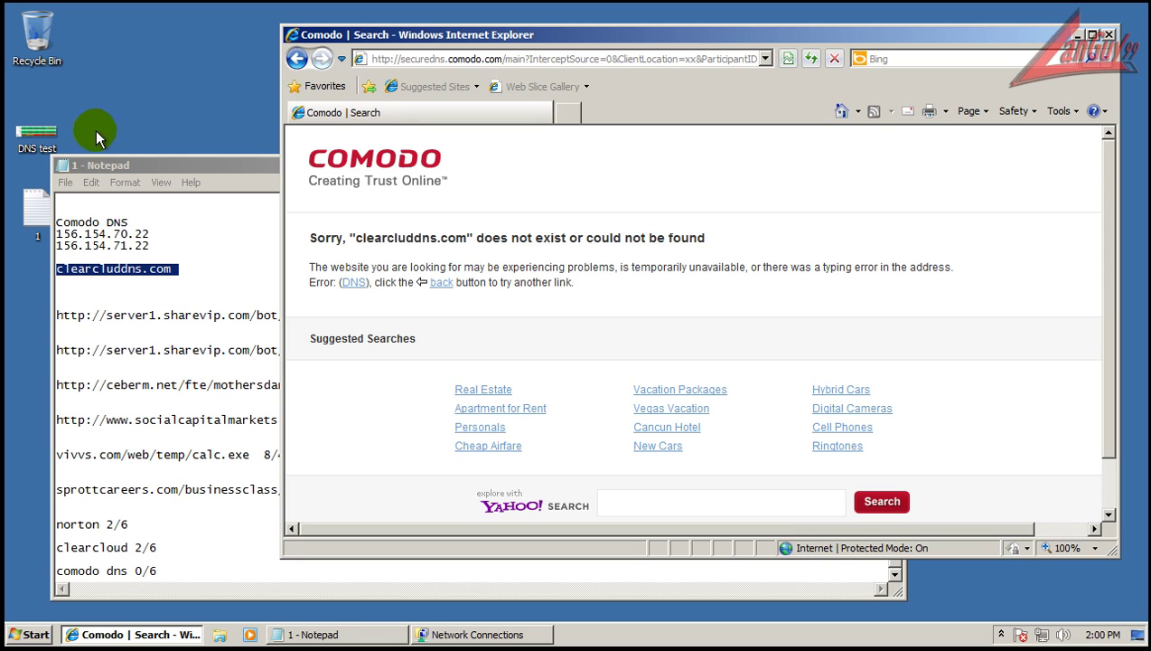
{"action": "key", "text": "alt+Tab"}
Close the browser and the notes without saving, then open the 'DNS test' image.
{"action": "left_click", "coordinate": [895, 167]}
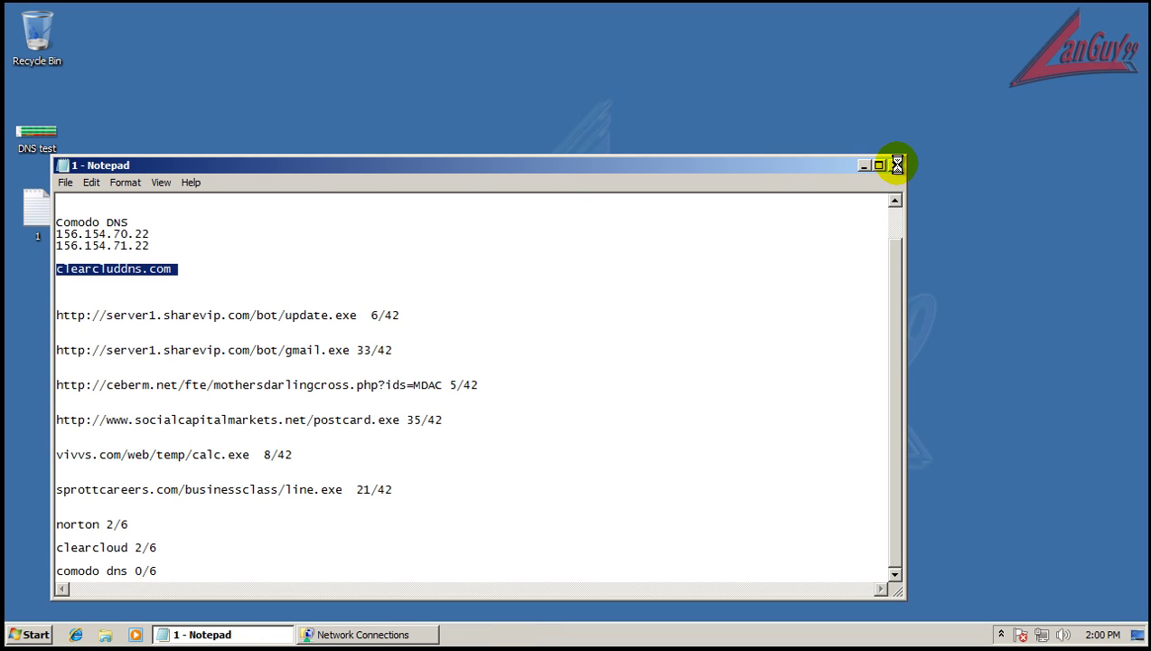
{"action": "left_click", "coordinate": [893, 165]}
{"action": "left_click", "coordinate": [631, 334]}
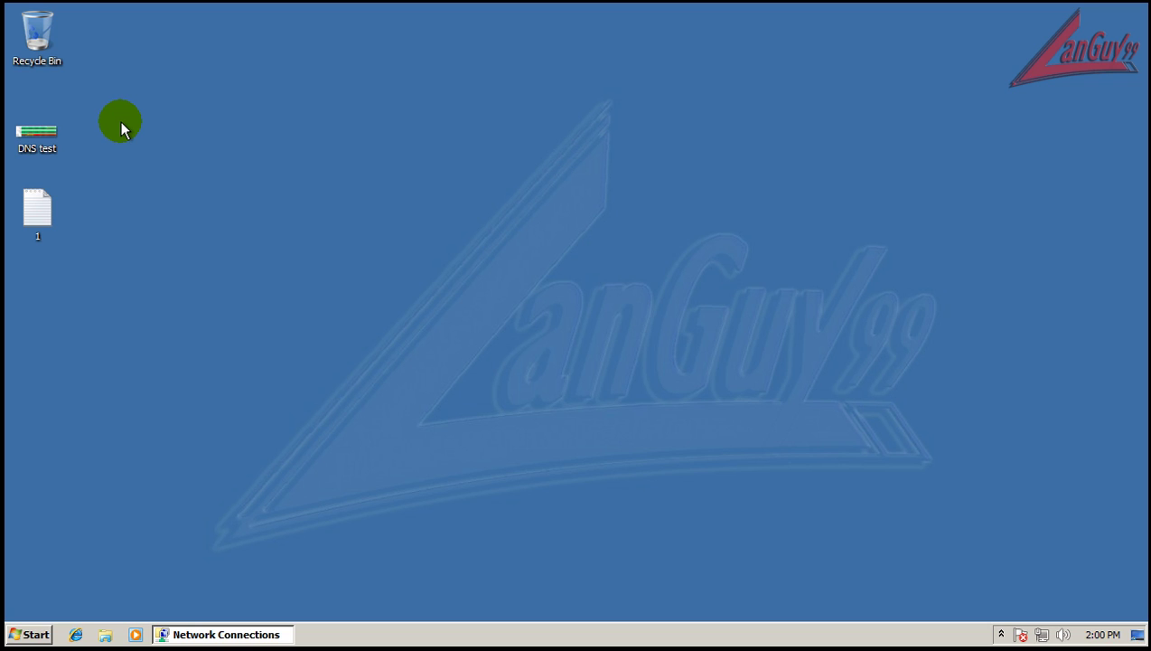
{"action": "left_click", "coordinate": [43, 133]}
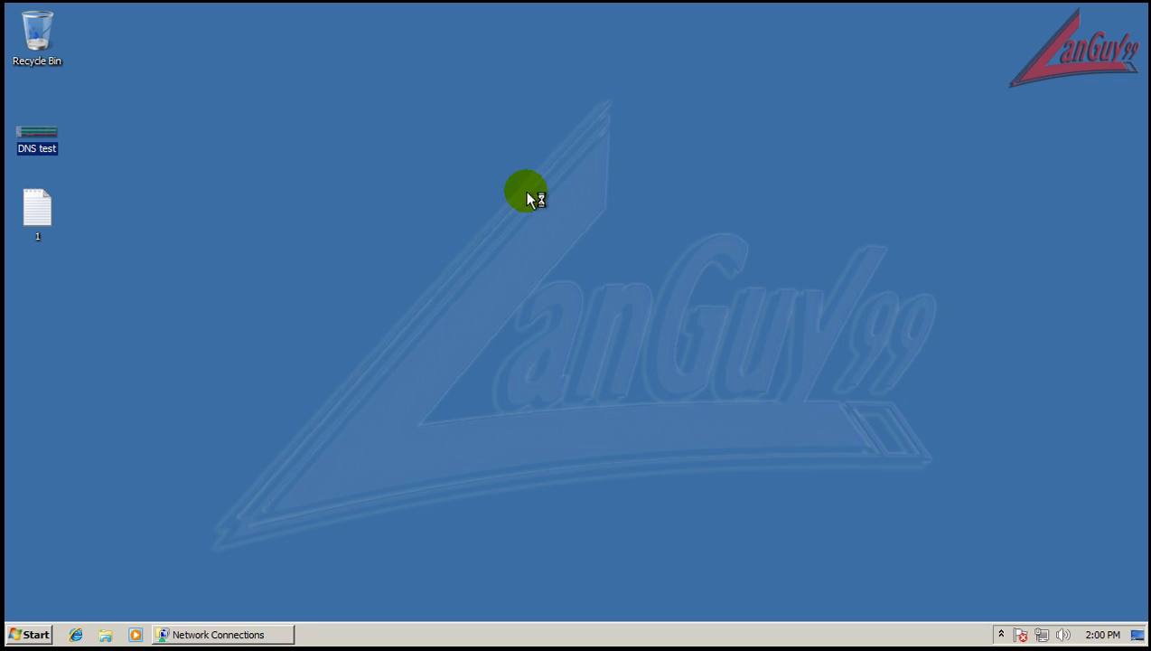
{"action": "key", "text": "Return"}
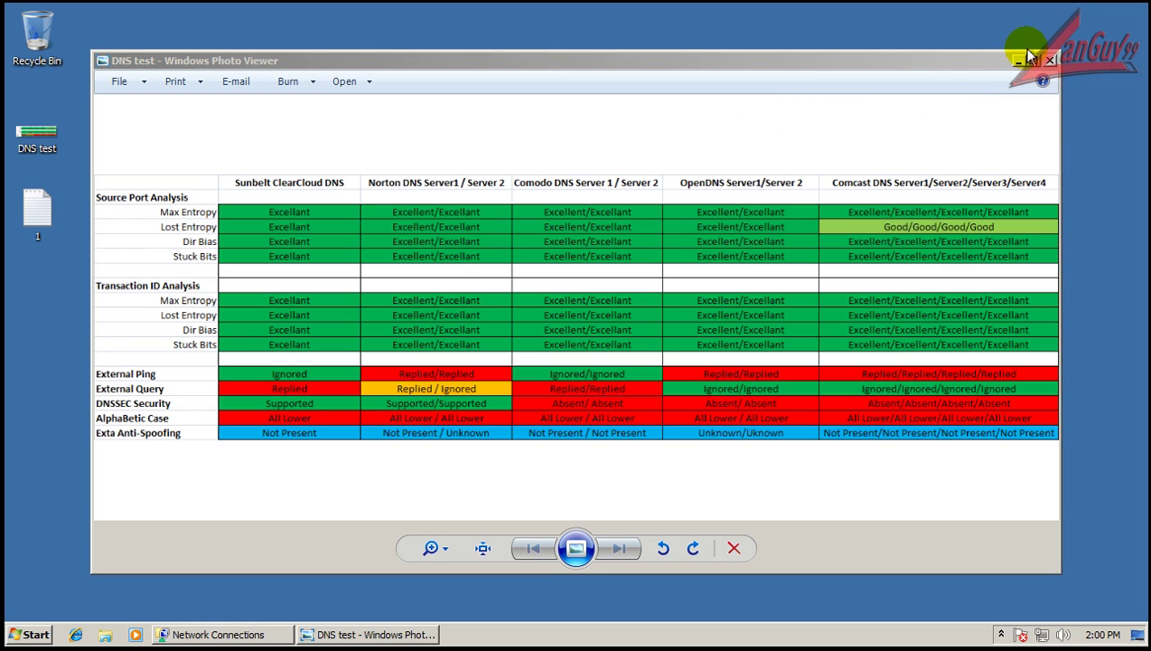
Maximize Photo Viewer and zoom in and back out on the DNS comparison table.
{"action": "left_click", "coordinate": [1033, 61]}
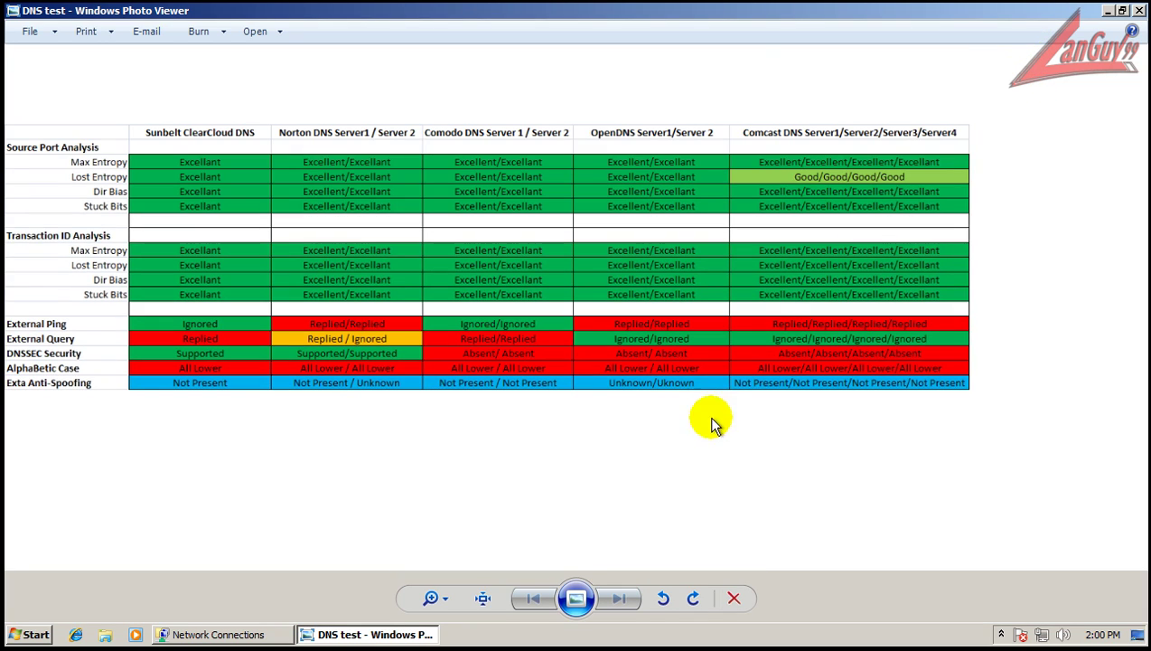
{"action": "scroll", "coordinate": [586, 380], "scroll_direction": "up", "scroll_amount": 2}
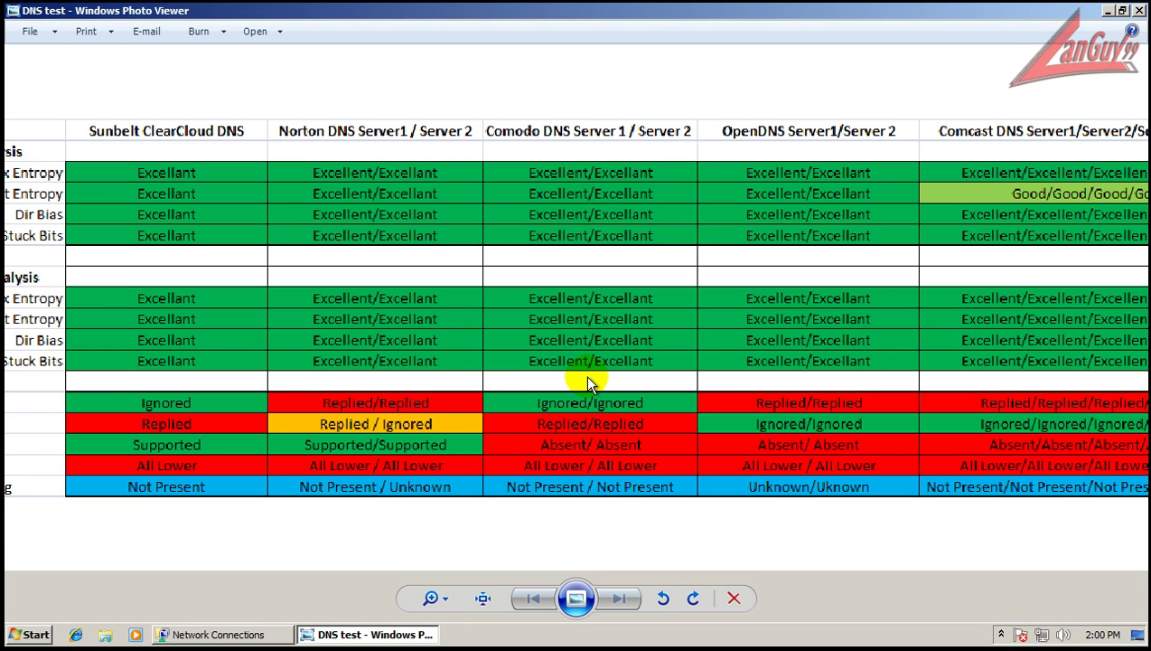
{"action": "scroll", "coordinate": [585, 374], "scroll_direction": "down", "scroll_amount": 2}
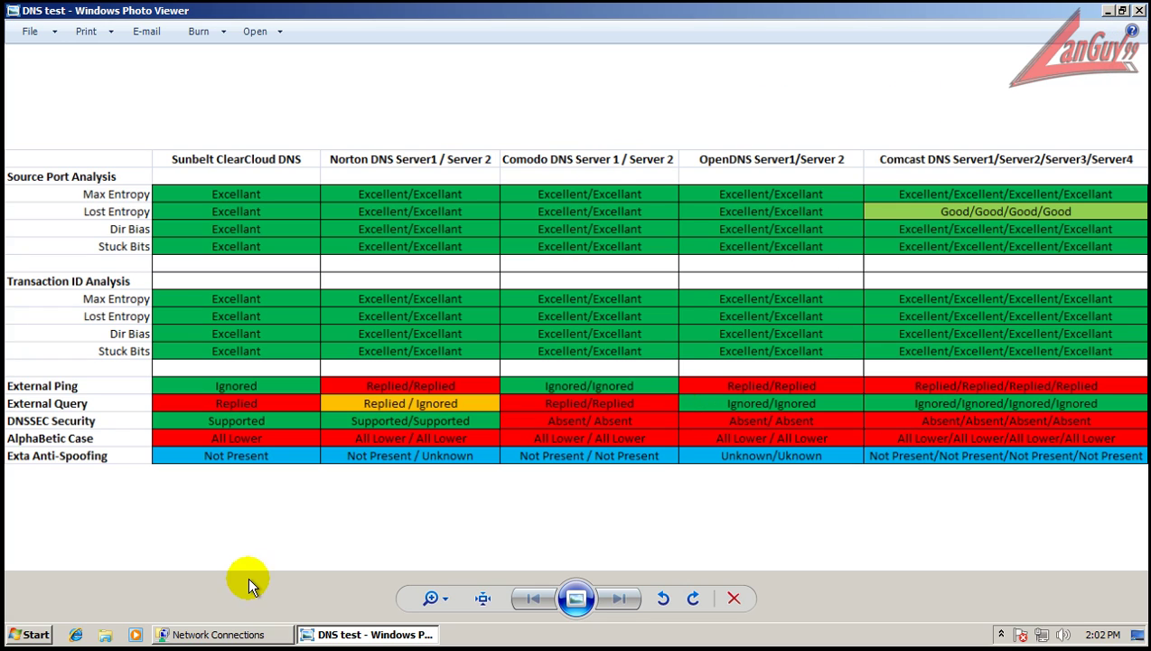
Scroll GRC's DNS Nameserver Spoofability Test page down to its related DNS testing links.
{"action": "left_click", "coordinate": [226, 632]}
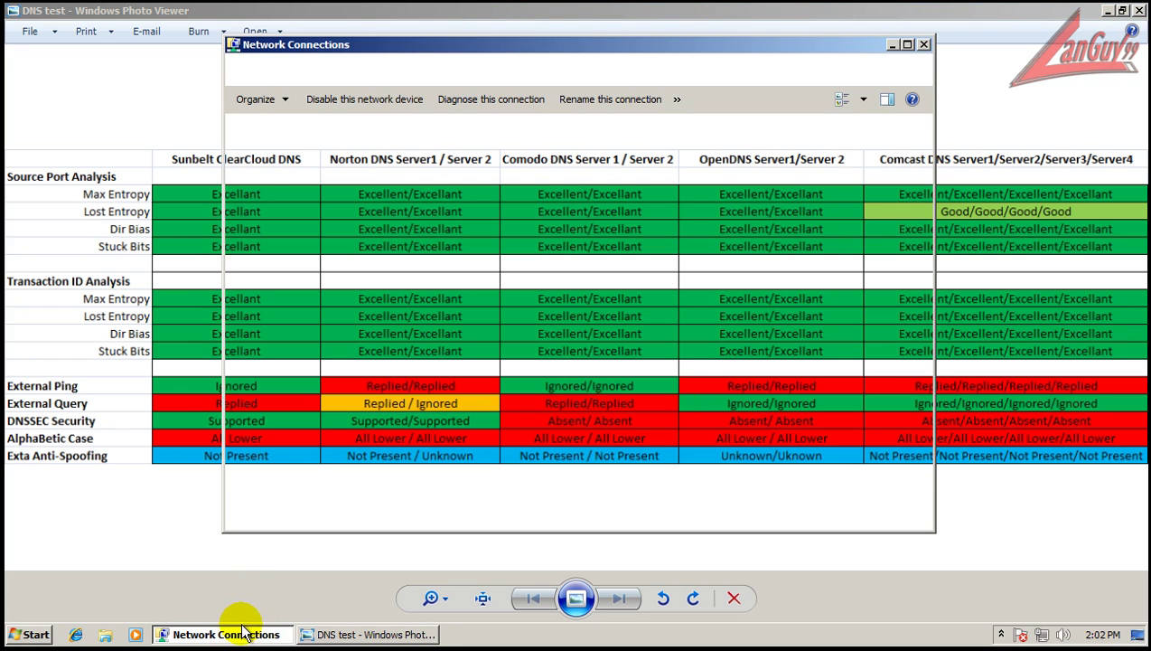
{"action": "left_click", "coordinate": [764, 598]}
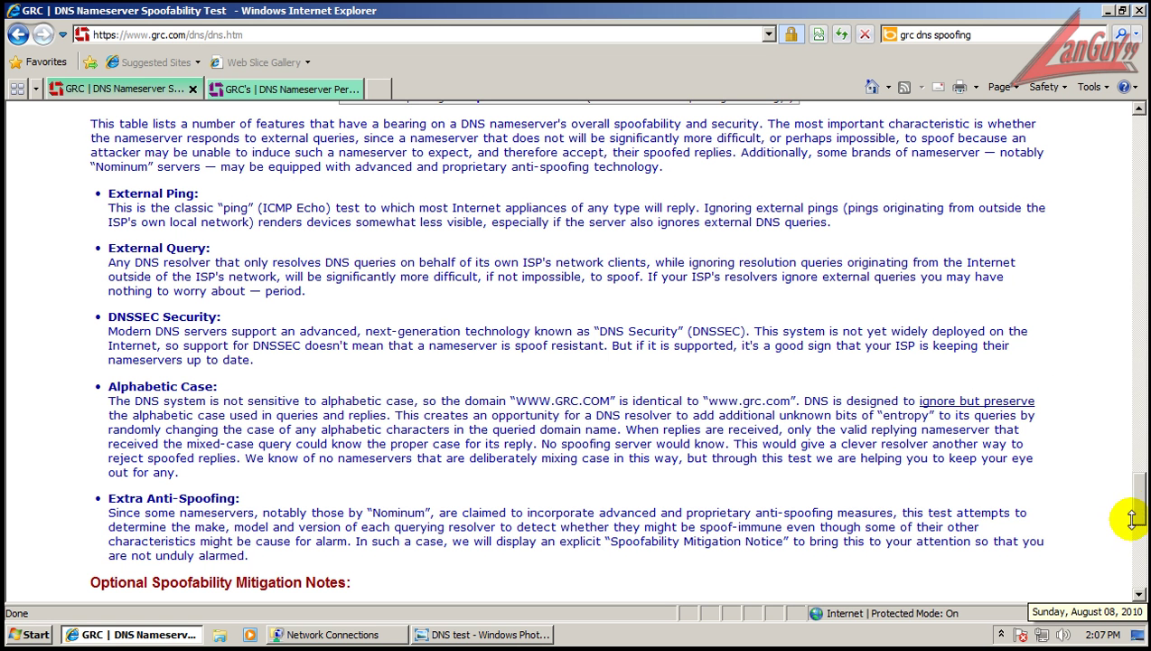
{"action": "left_click_drag", "start_coordinate": [1135, 506], "coordinate": [1129, 144]}
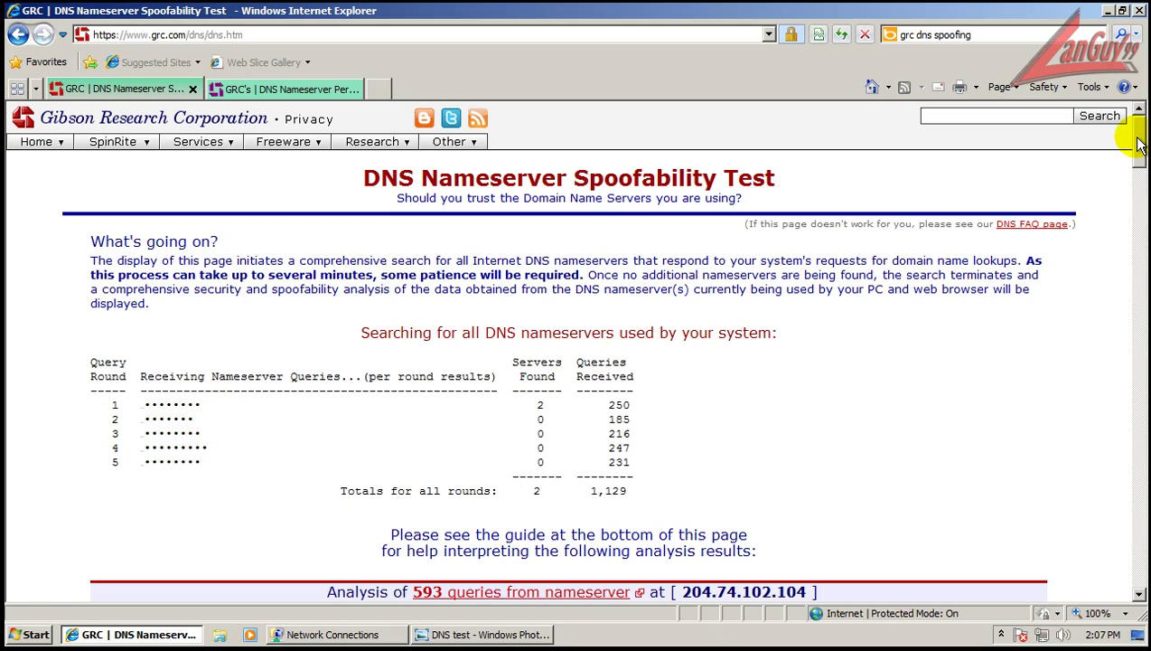
{"action": "left_click_drag", "start_coordinate": [1139, 144], "coordinate": [1143, 508]}
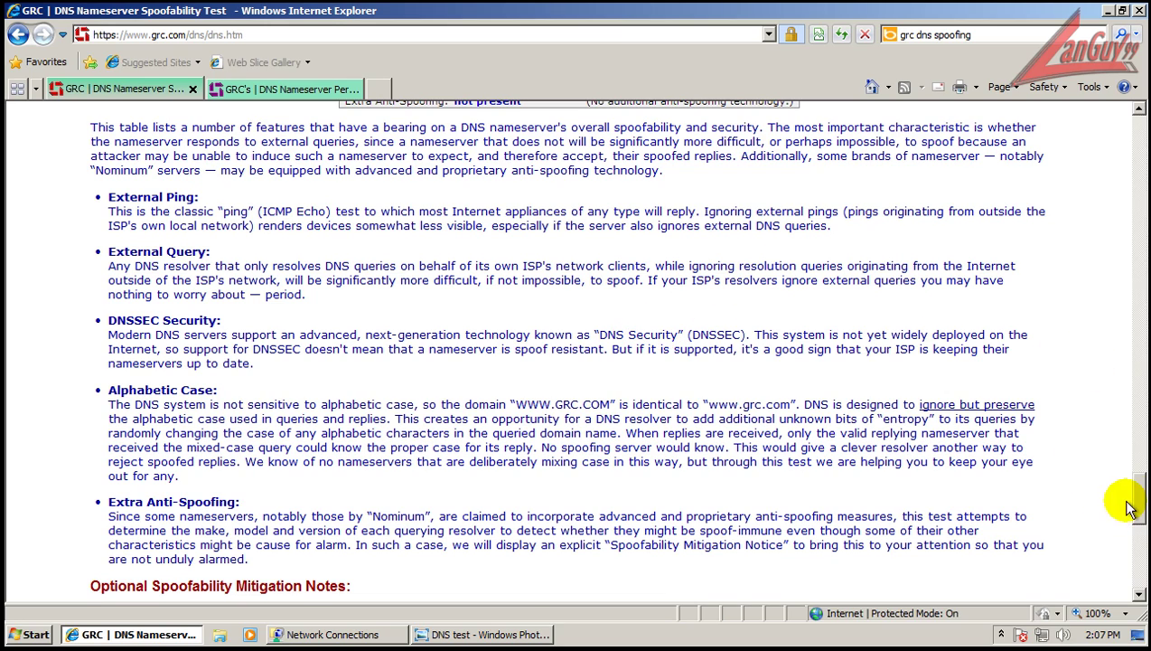
{"action": "left_click_drag", "start_coordinate": [1140, 500], "coordinate": [1145, 574]}
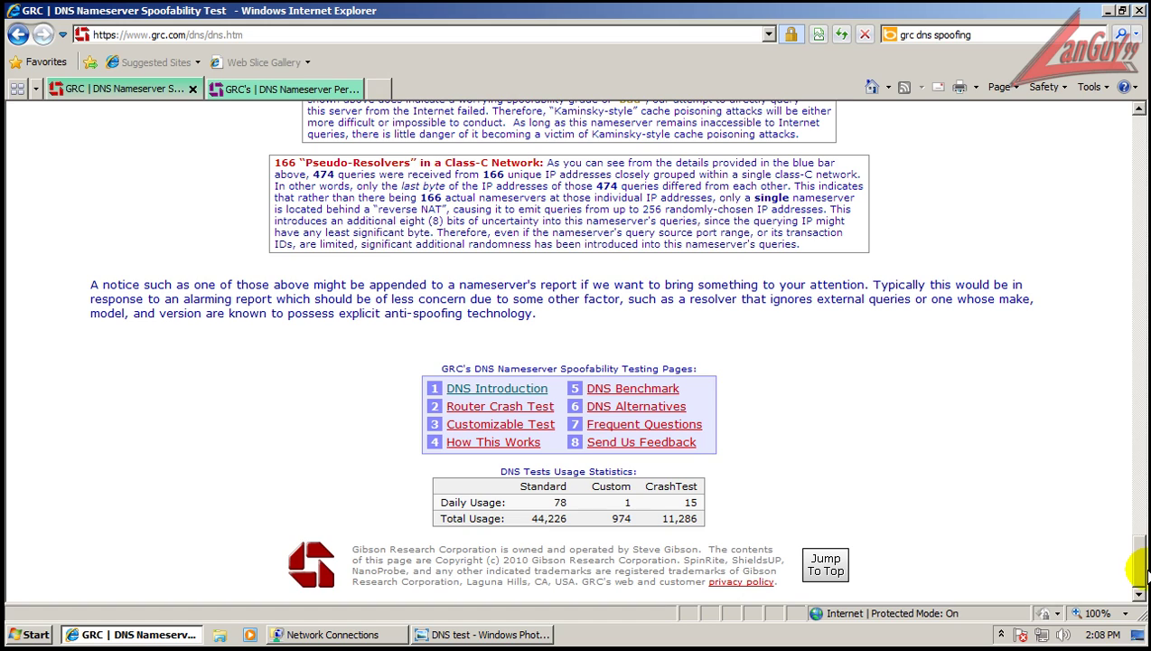
Open GRC's DNS Benchmark page, close the duplicate tab, and scroll through the benchmark chart.
{"action": "left_click", "coordinate": [667, 390]}
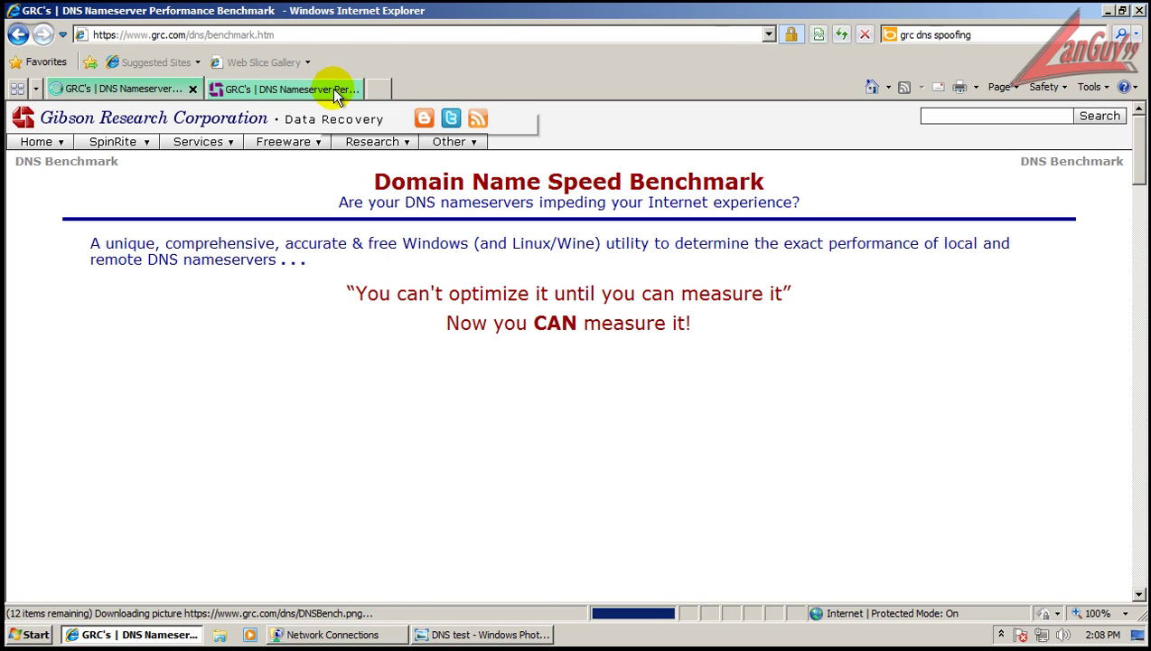
{"action": "left_click", "coordinate": [335, 89]}
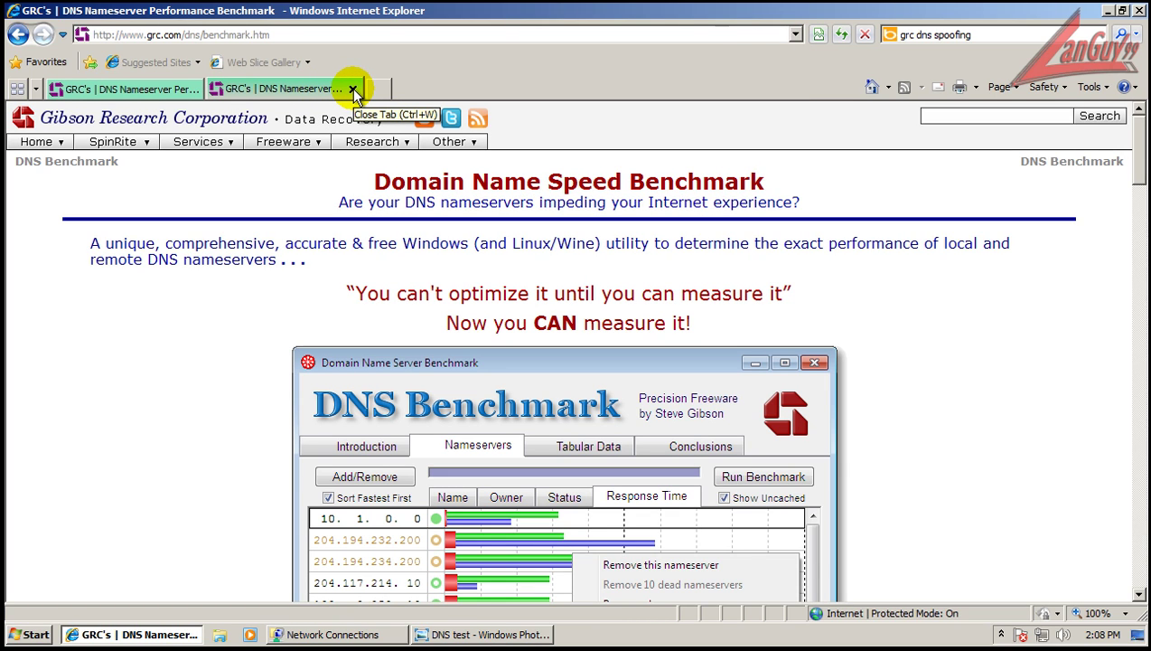
{"action": "left_click", "coordinate": [352, 89]}
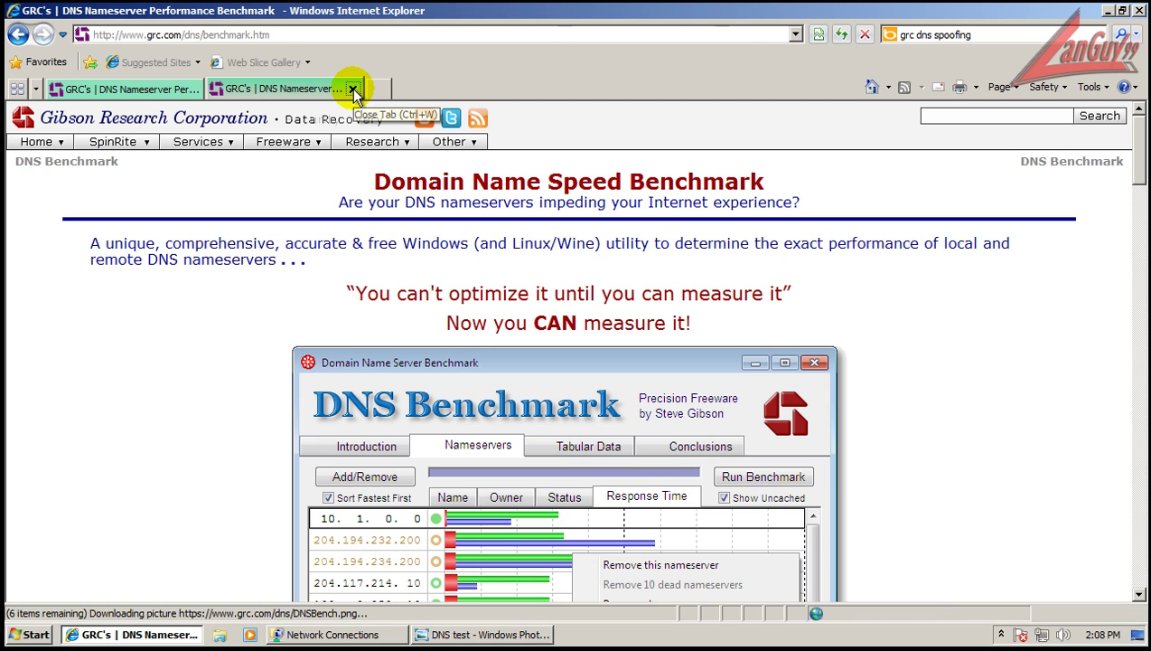
{"action": "scroll", "coordinate": [891, 318], "scroll_direction": "down", "scroll_amount": 3}
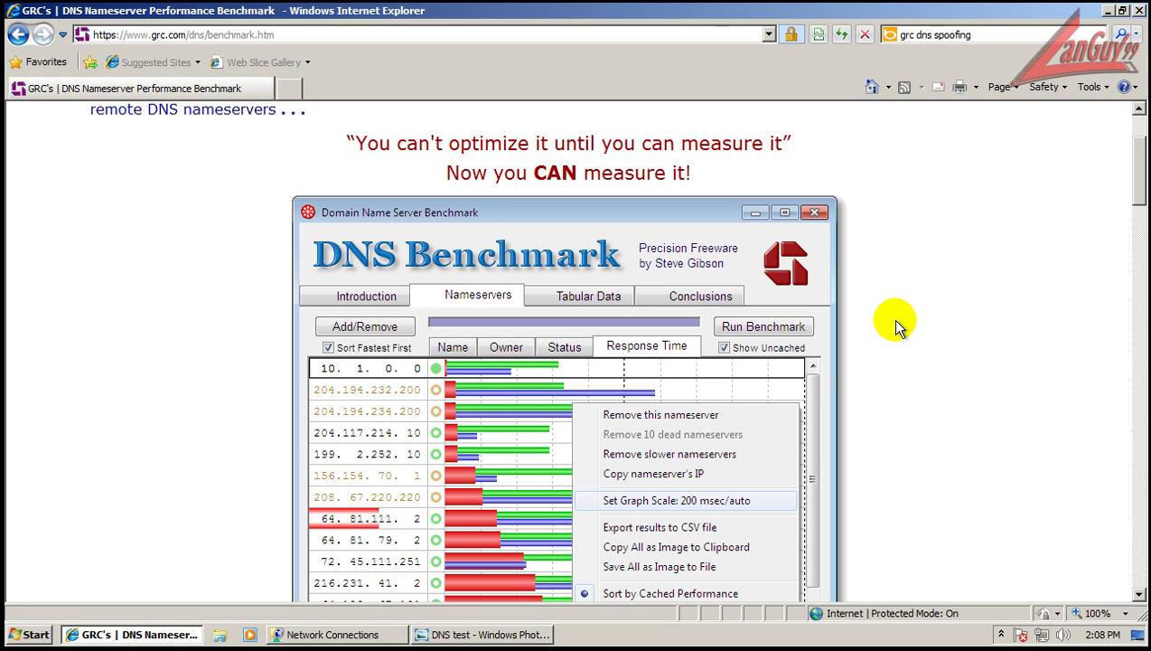
{"action": "scroll", "coordinate": [895, 326], "scroll_direction": "down", "scroll_amount": 3}
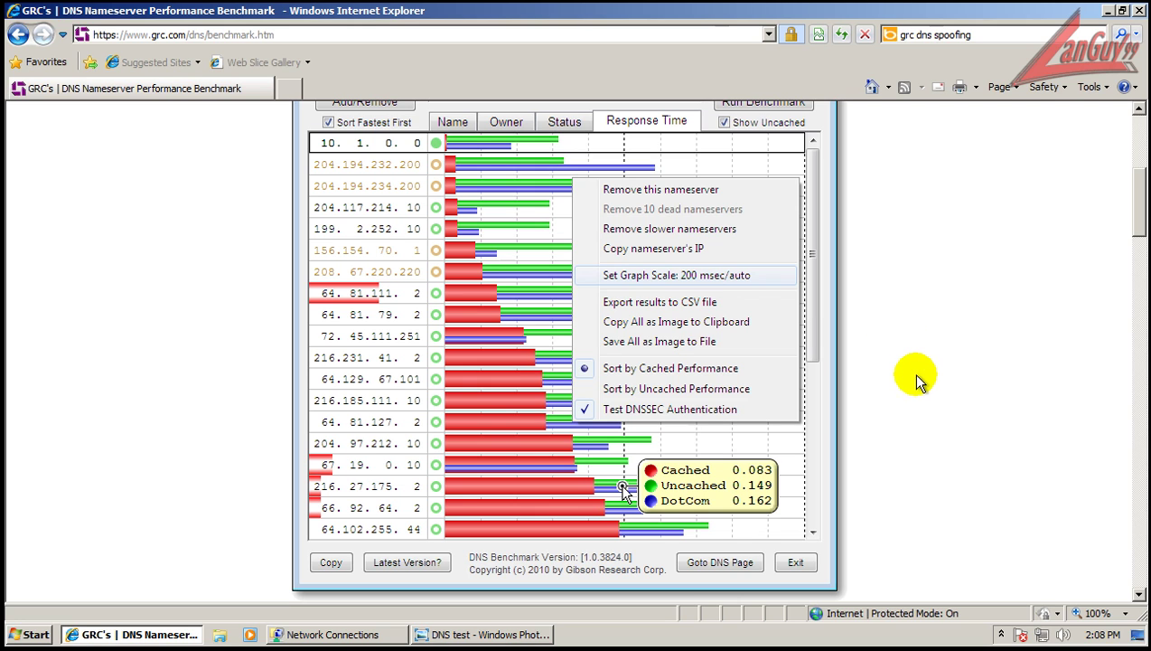
{"action": "scroll", "coordinate": [934, 391], "scroll_direction": "up", "scroll_amount": 3}
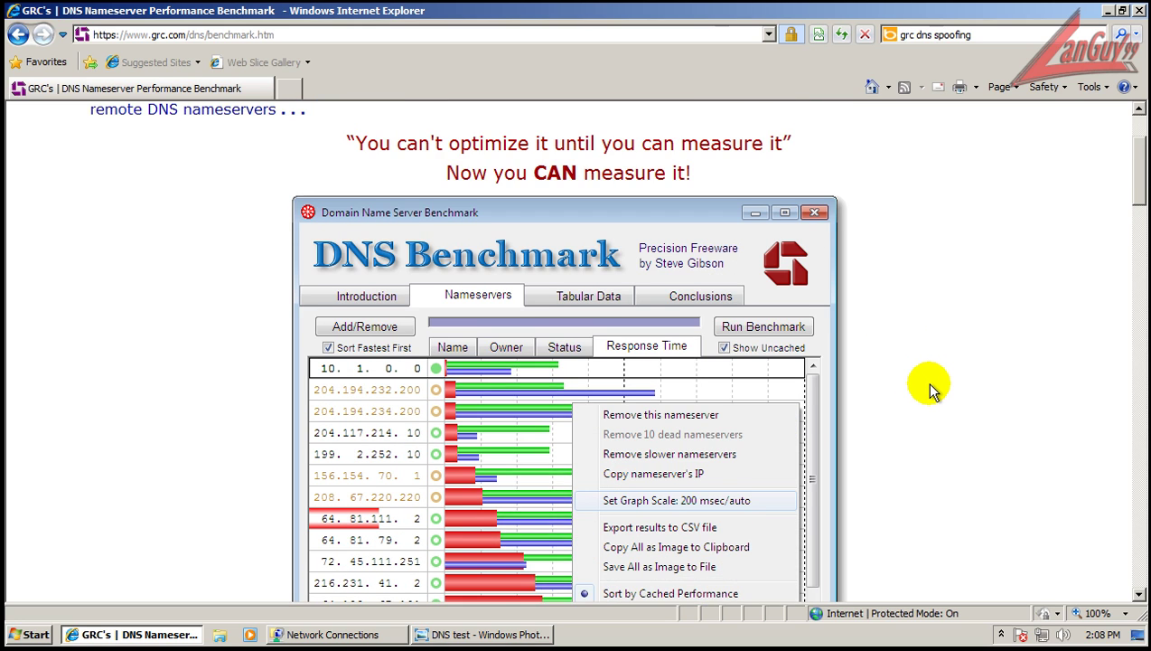
{"action": "scroll", "coordinate": [933, 390], "scroll_direction": "down", "scroll_amount": 2}
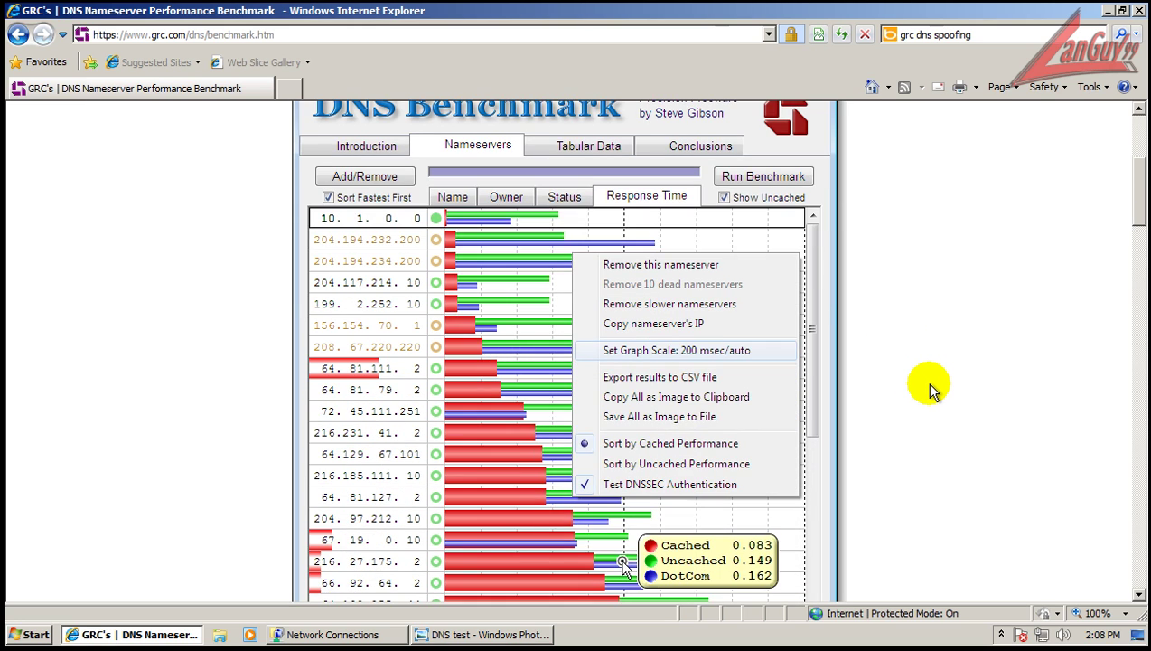